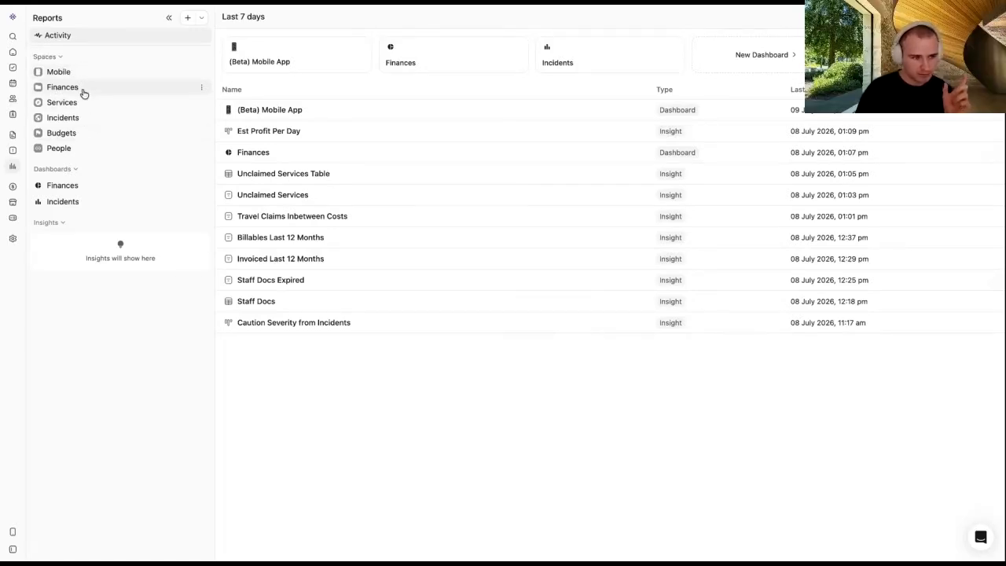
Step: Drag the Finances dashboard into Budgets > Core, then collapse the Budgets space
click(70, 135)
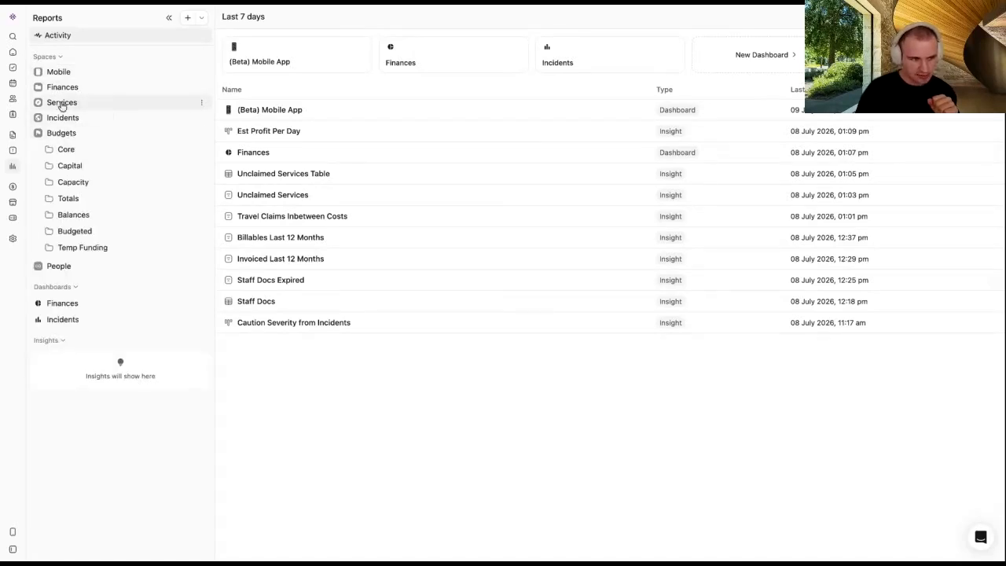
click(94, 157)
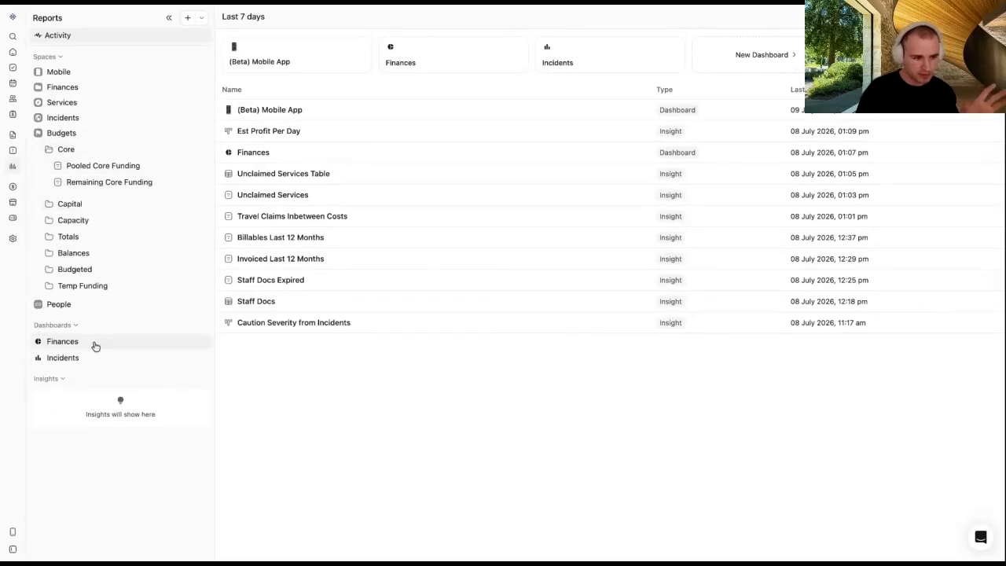
drag(93, 345, 105, 158)
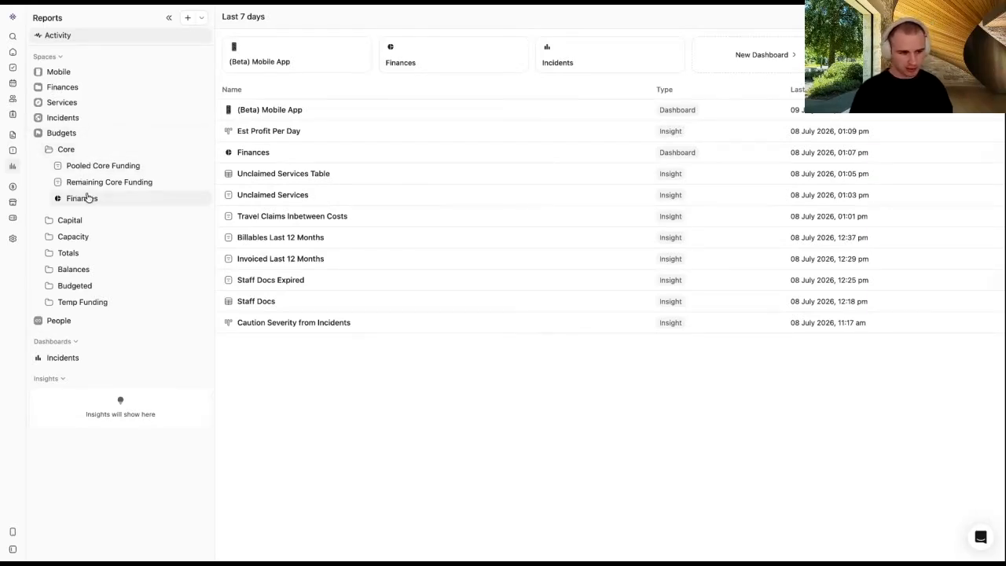
drag(90, 199, 88, 205)
click(62, 134)
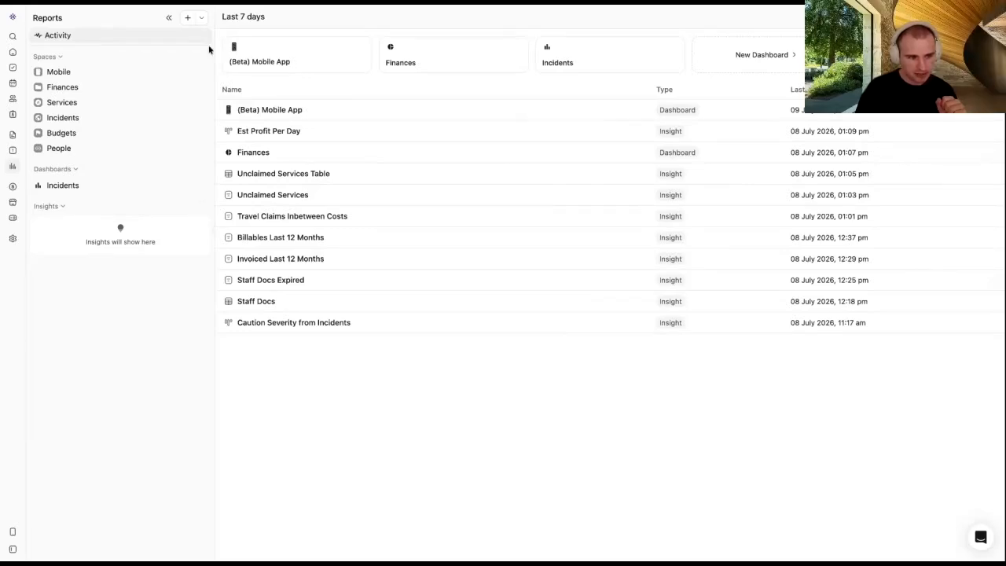
Step: Dismiss the + creation menu and add a new Untitled insight under Insights
click(188, 18)
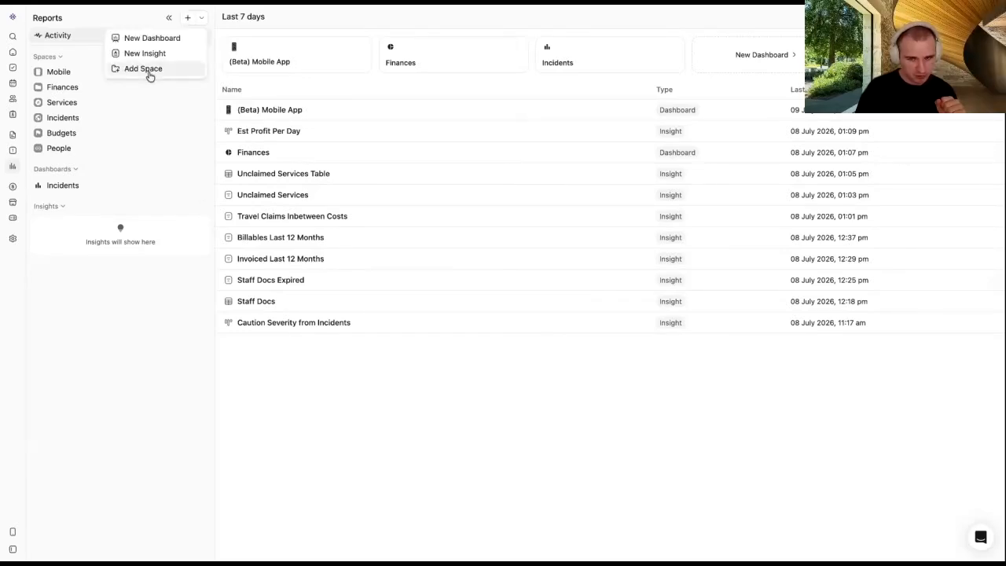
key(Escape)
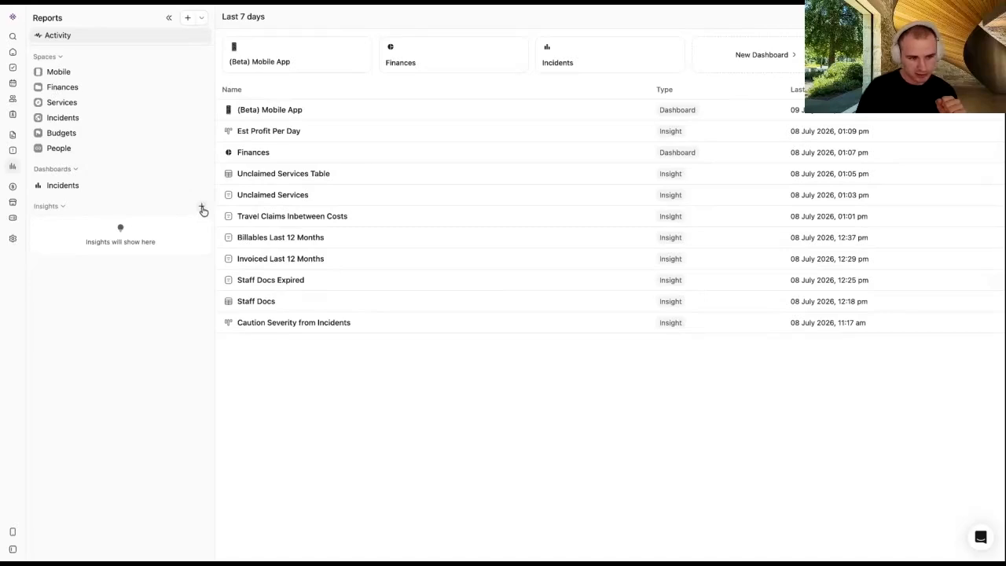
click(202, 209)
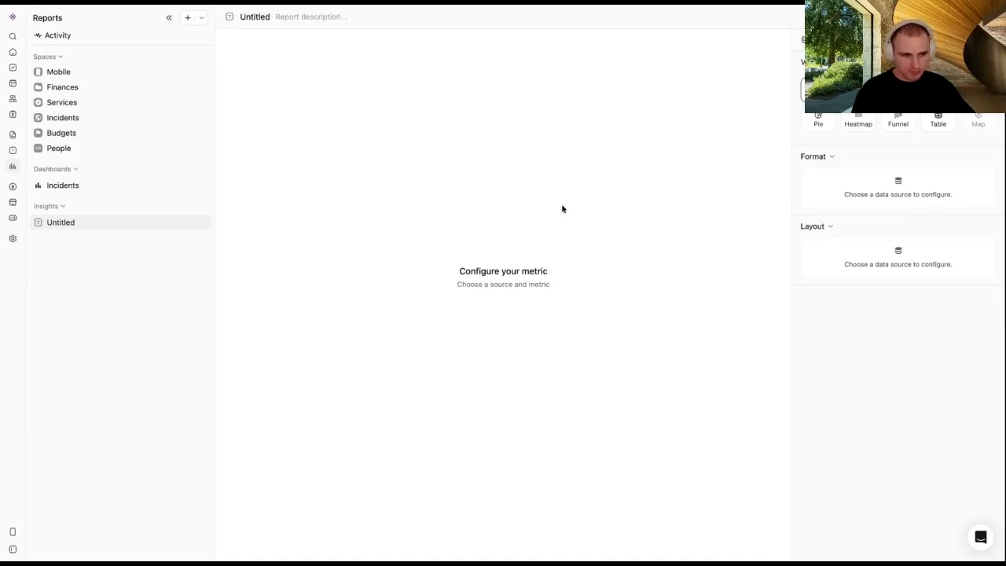
Step: Open the data source list and browse the Finance source's Recipients table
drag(553, 275, 452, 273)
click(571, 278)
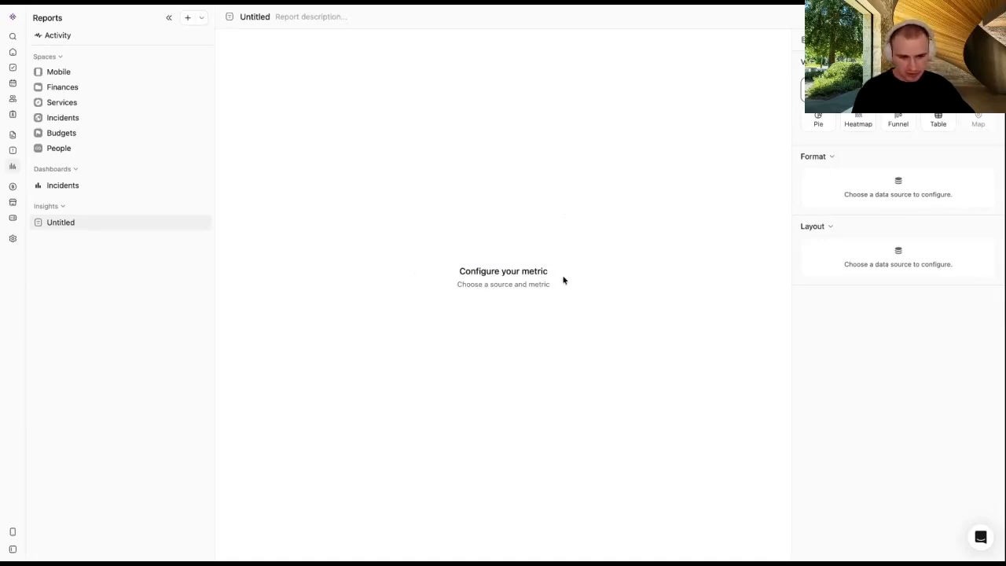
drag(562, 277, 455, 272)
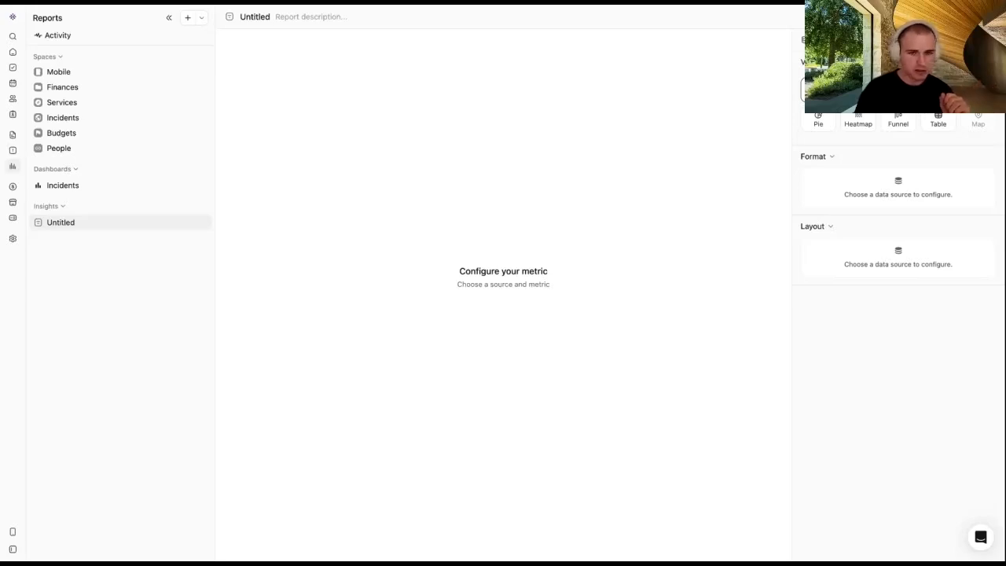
click(897, 40)
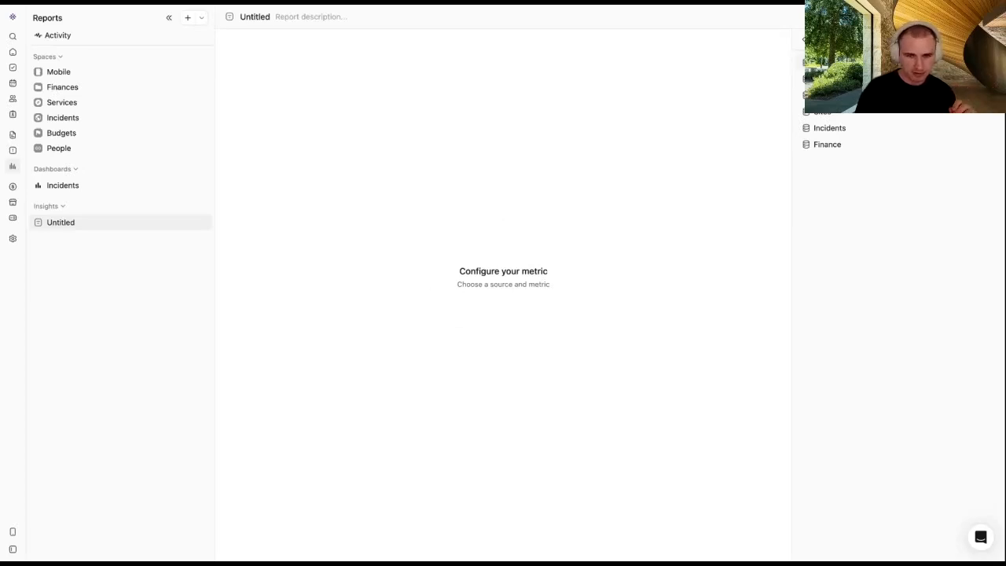
click(806, 39)
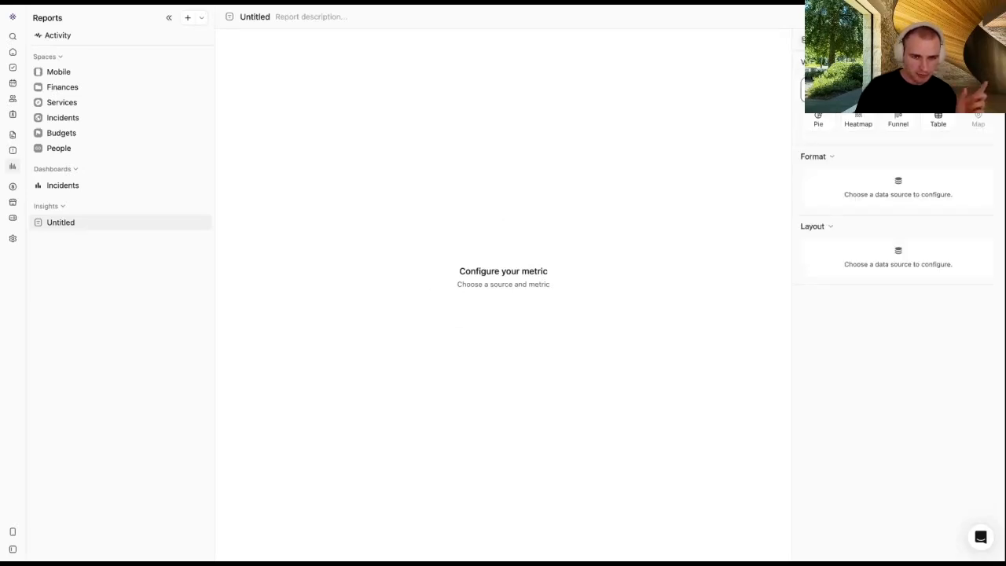
click(809, 39)
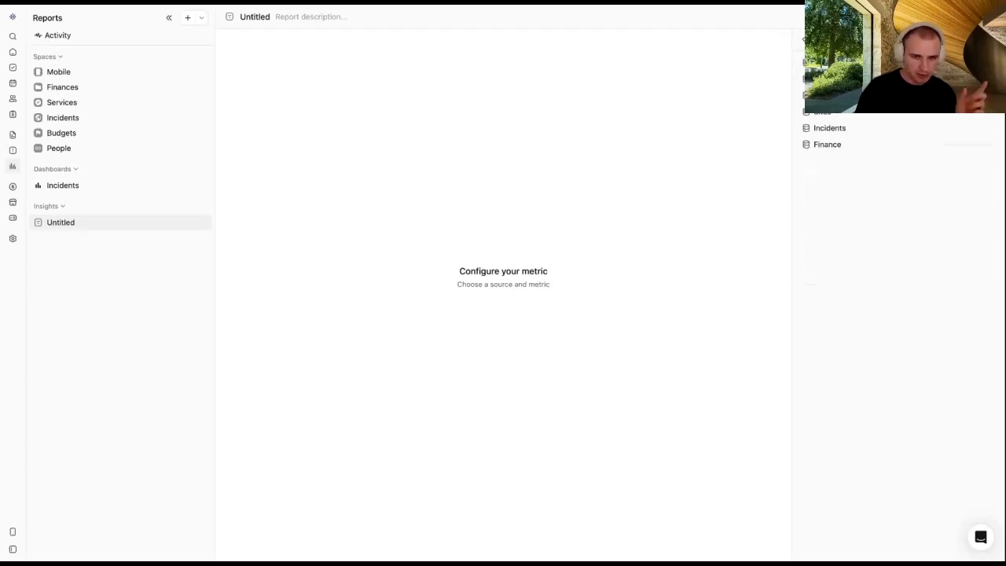
click(838, 147)
click(838, 242)
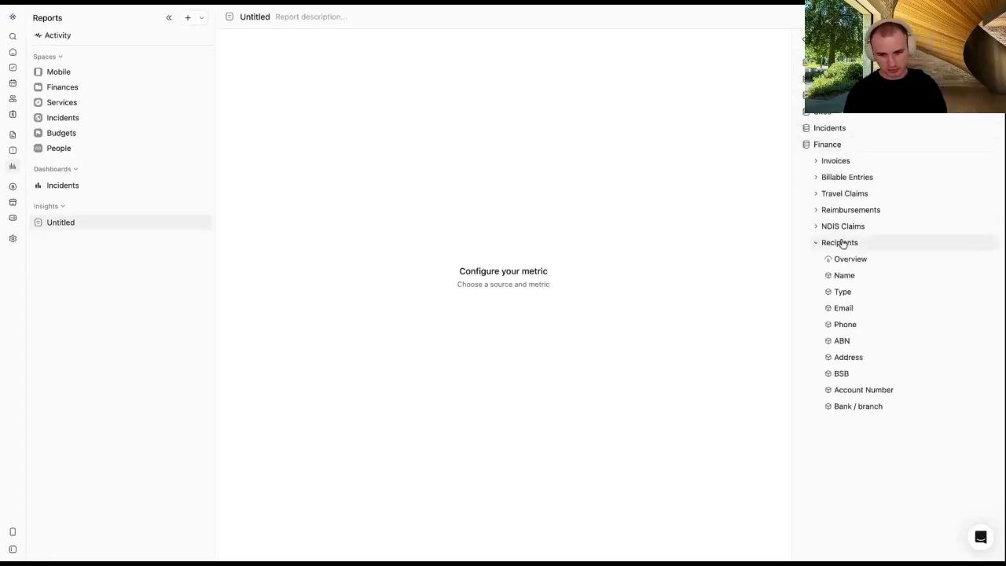
click(839, 243)
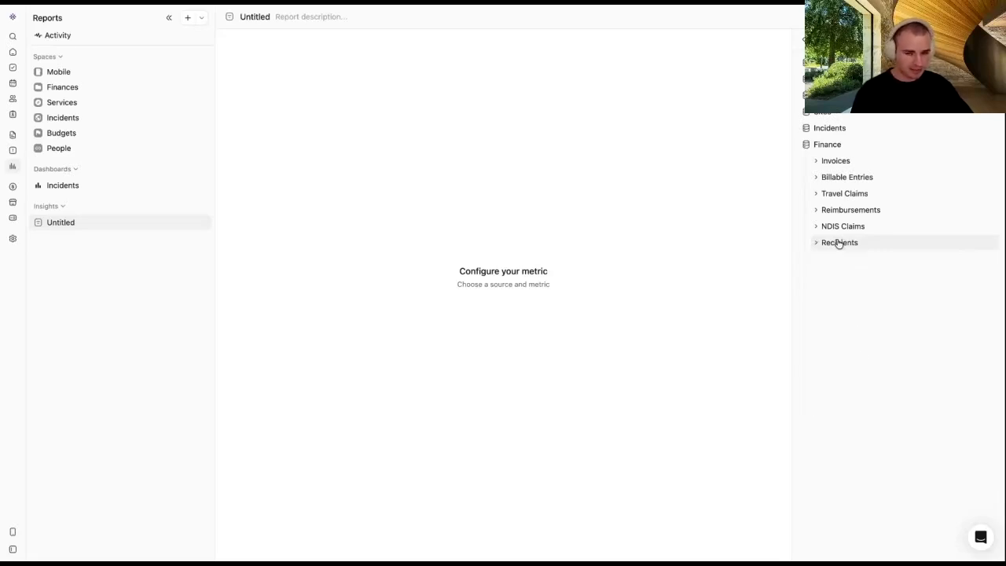
click(845, 147)
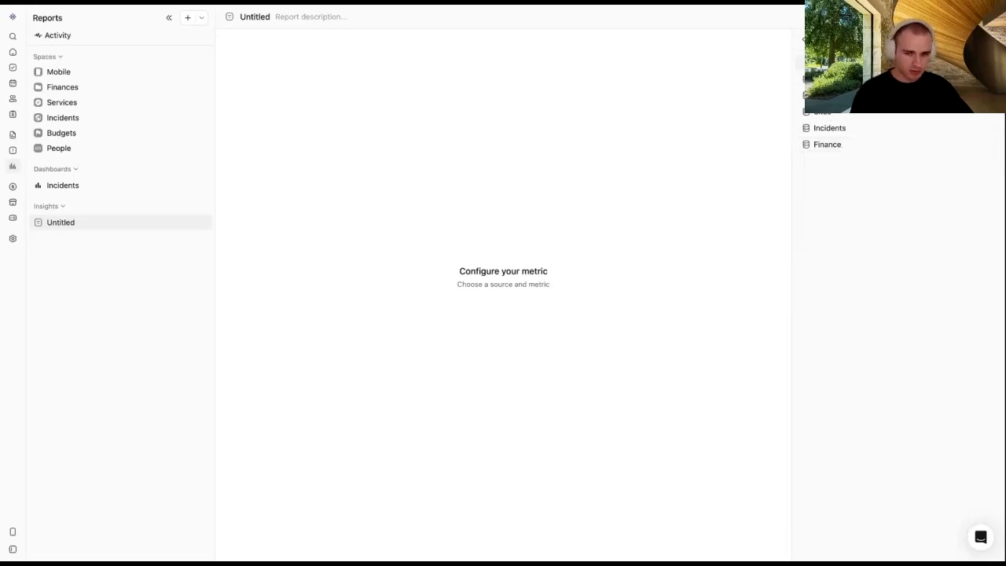
Step: Pick the Clients table from the first data source, giving a Count of 47
click(838, 63)
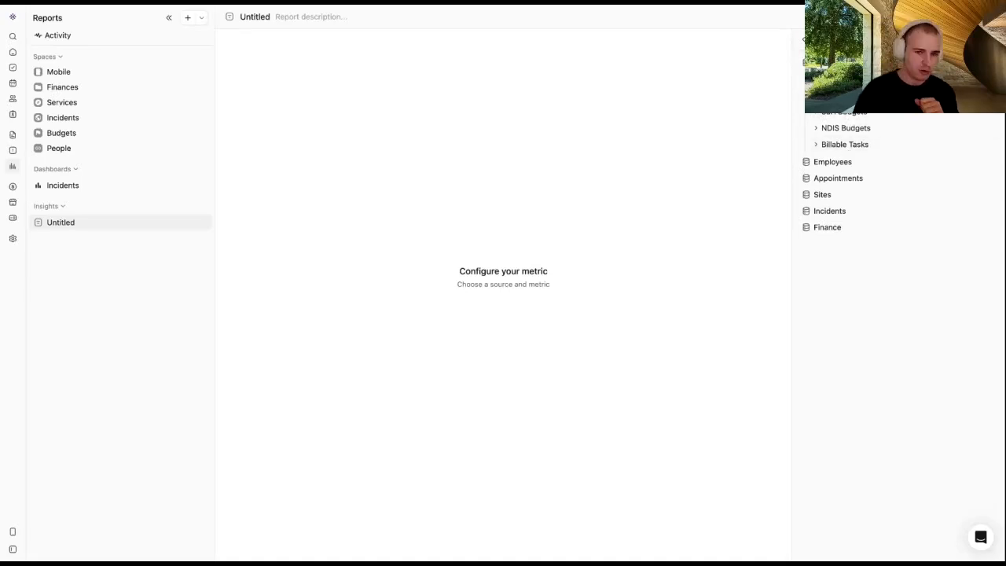
click(838, 79)
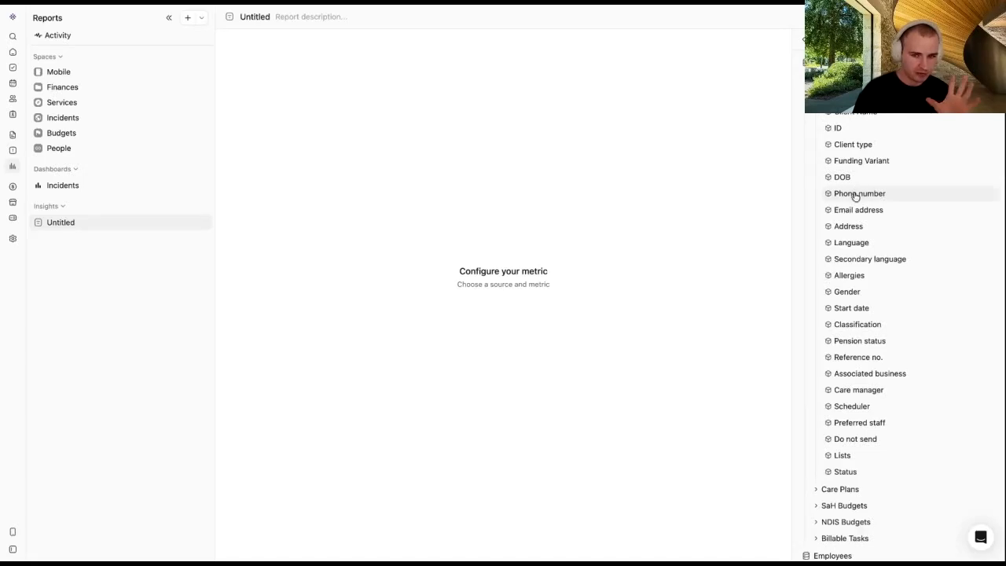
scroll(854, 220, down, 1)
scroll(854, 220, up, 1)
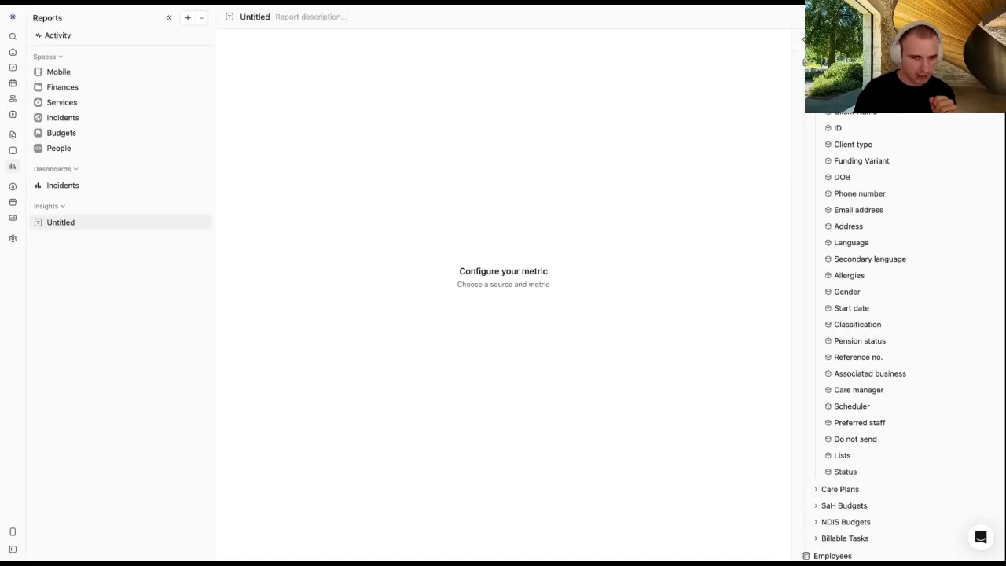
scroll(904, 330, down, 5)
scroll(838, 126, up, 5)
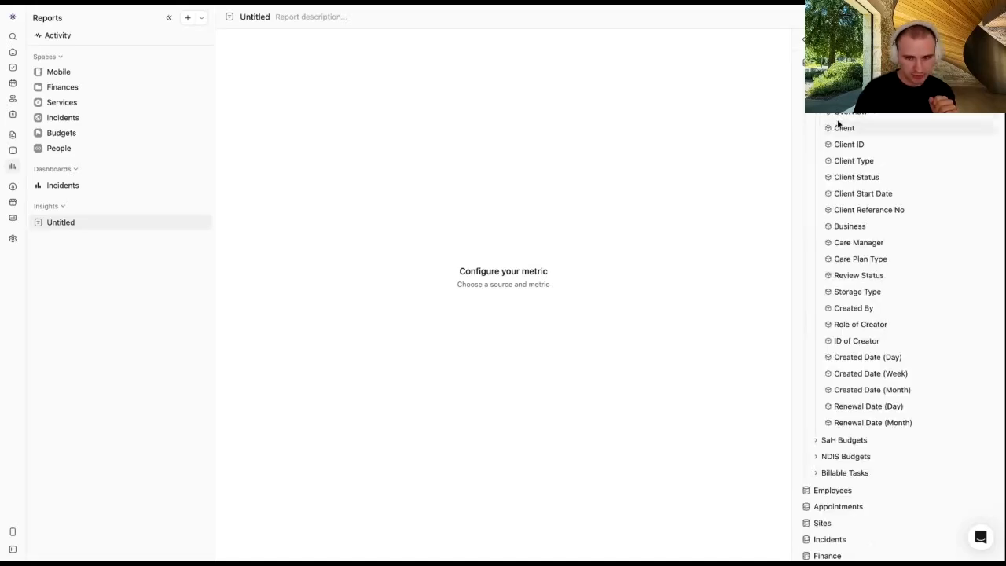
scroll(837, 114, down, 5)
scroll(837, 115, up, 10)
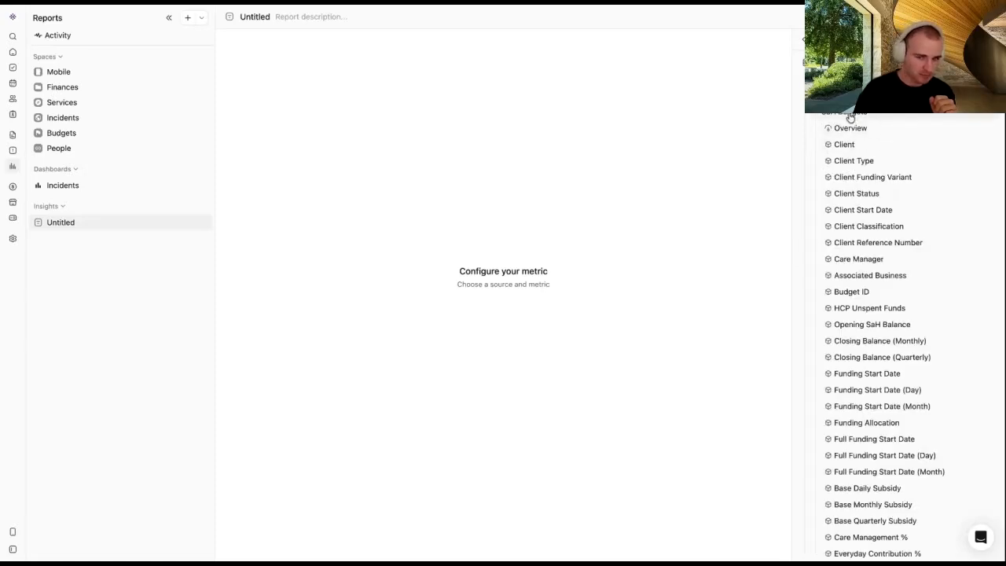
scroll(849, 114, down, 10)
scroll(848, 115, up, 8)
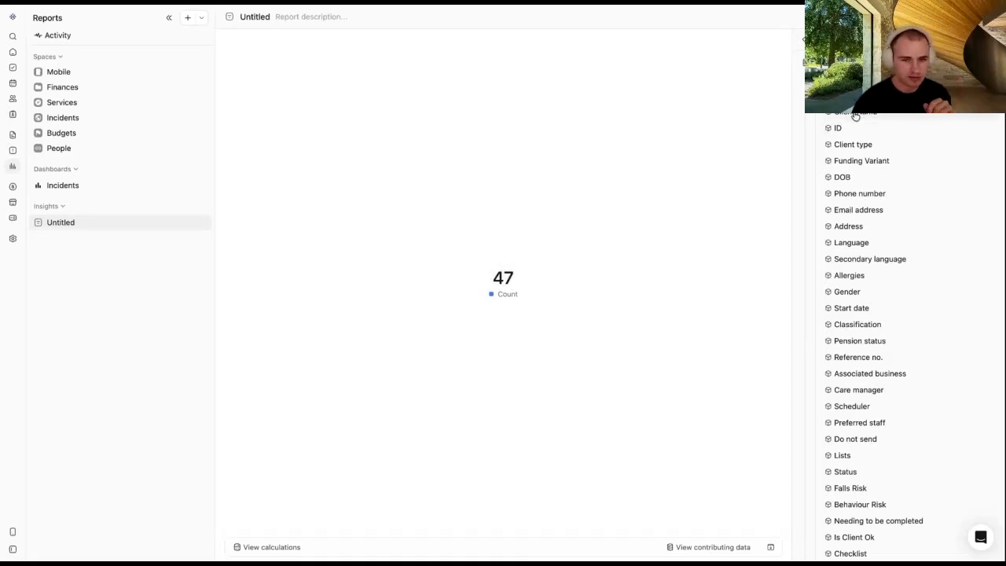
Step: Return to the chart settings and dismiss the filter attribute list
click(809, 39)
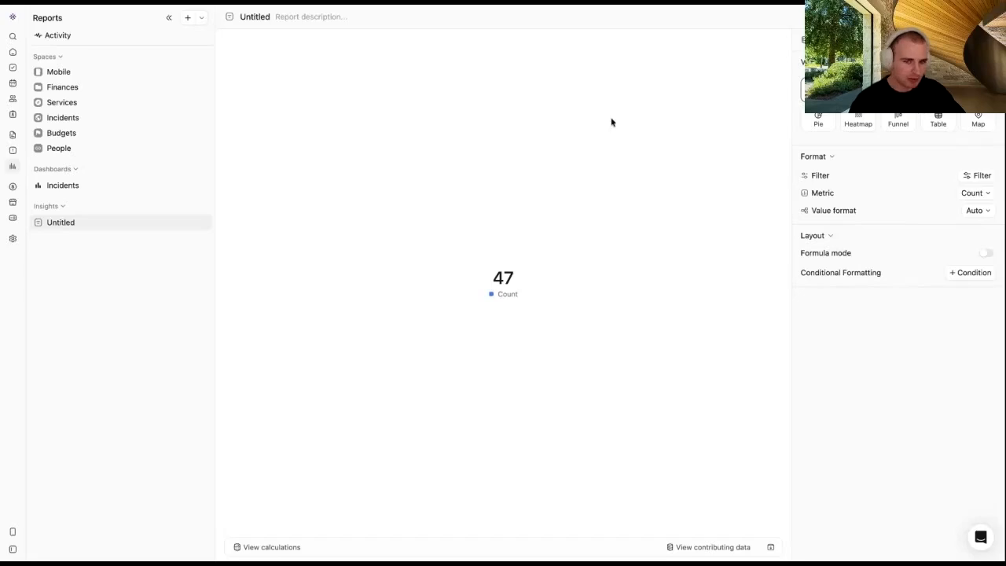
click(981, 175)
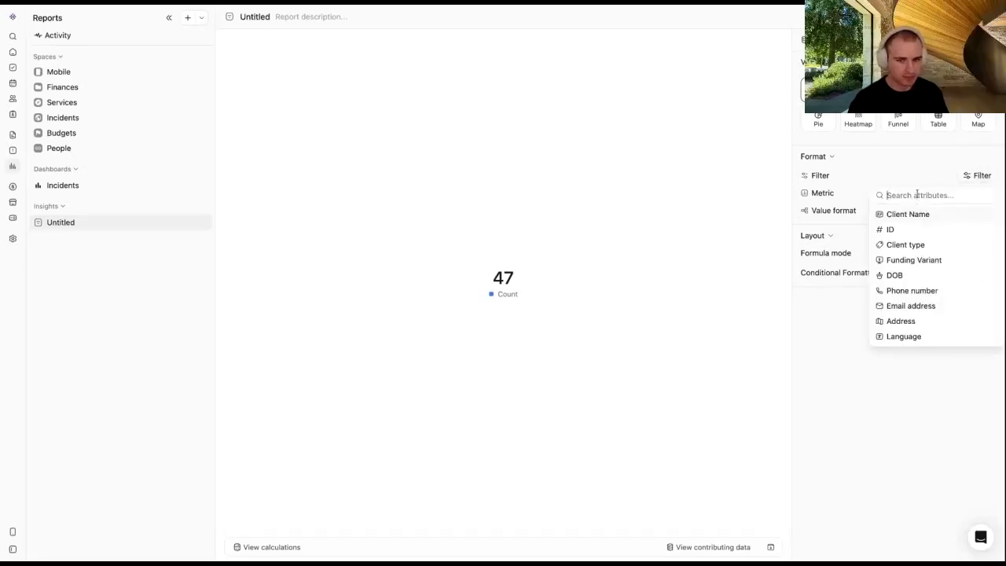
click(738, 217)
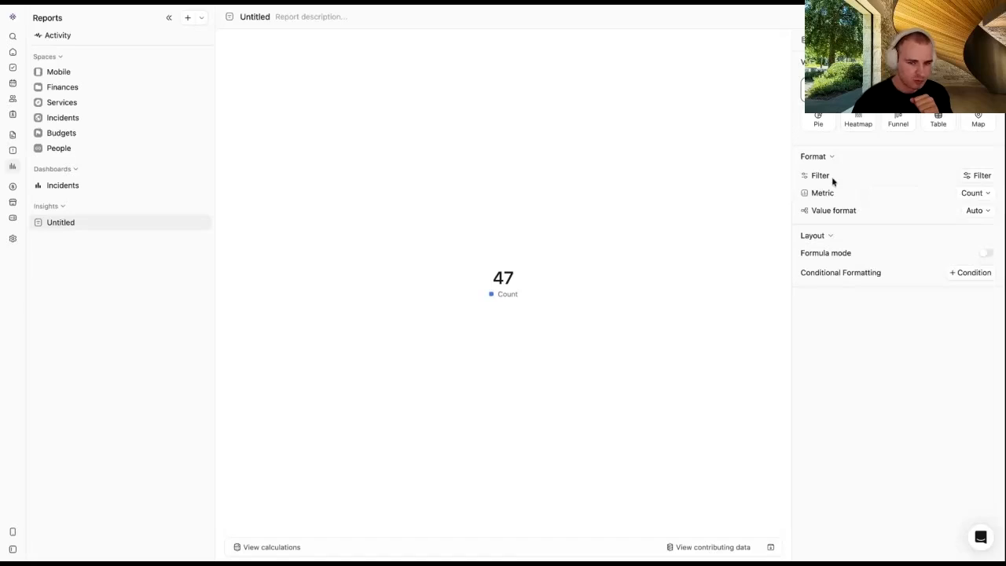
drag(832, 180, 808, 177)
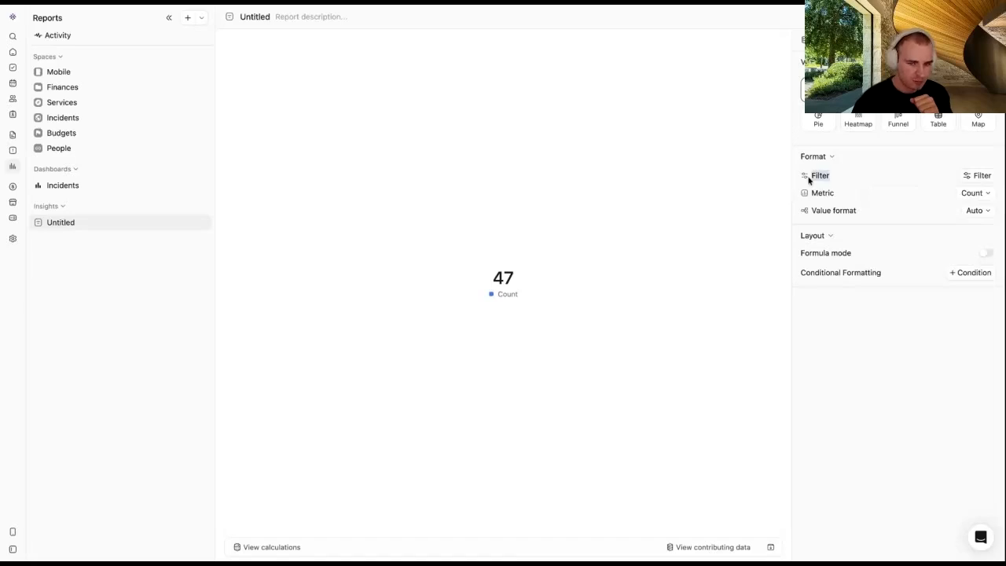
Step: Try a Status is Active filter, then remove it and widen the settings panel
click(978, 175)
text(sta)
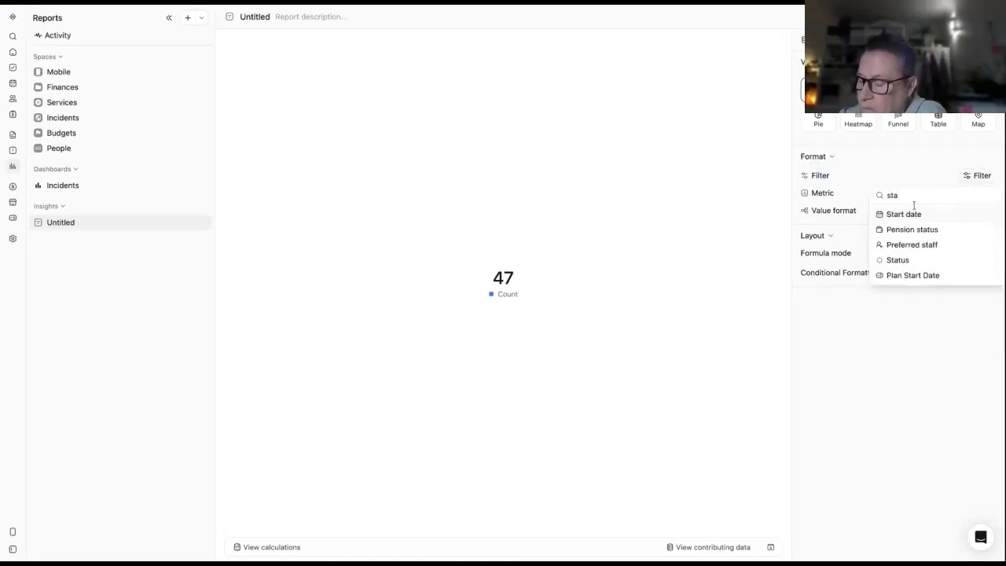
click(898, 260)
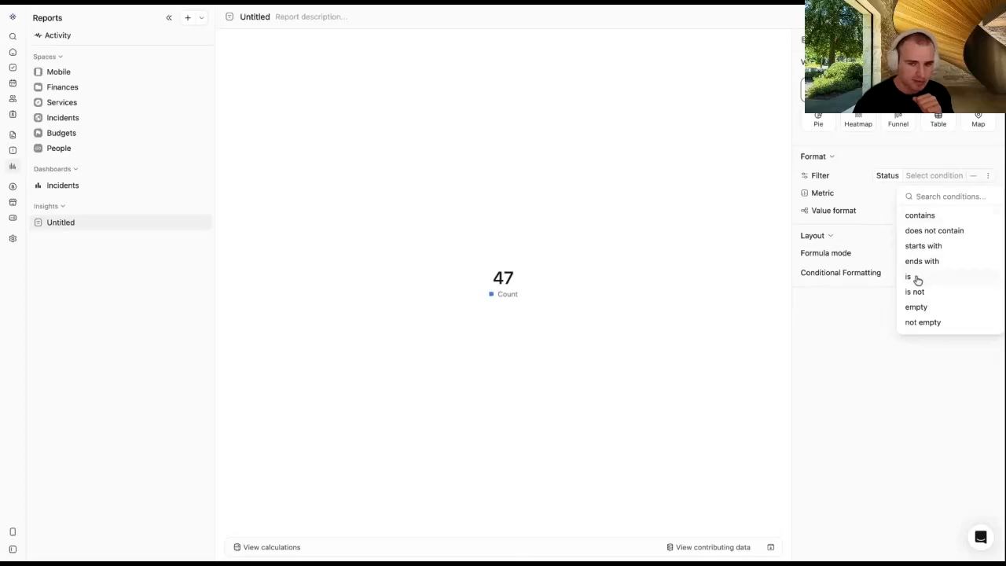
click(915, 278)
click(950, 199)
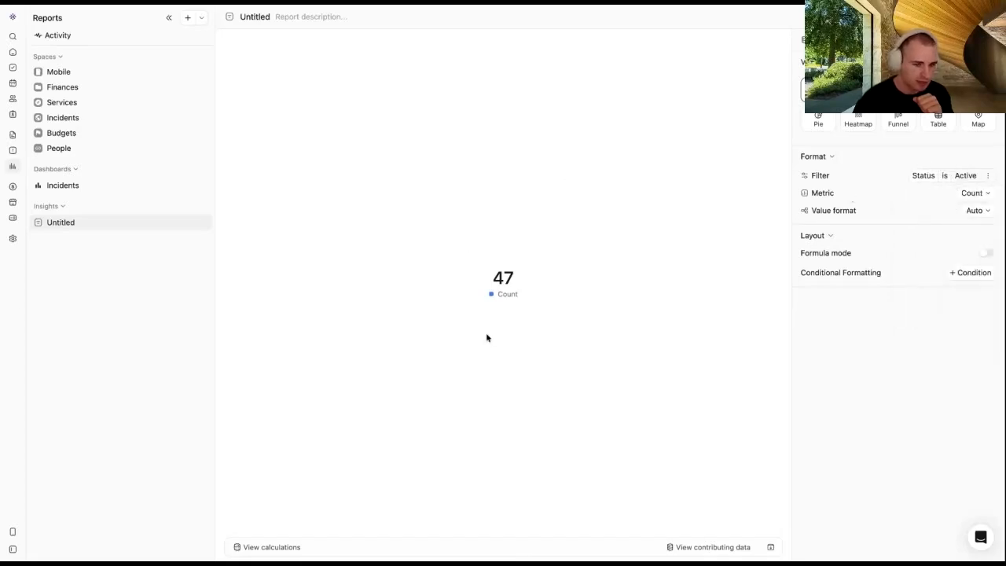
click(987, 176)
click(941, 212)
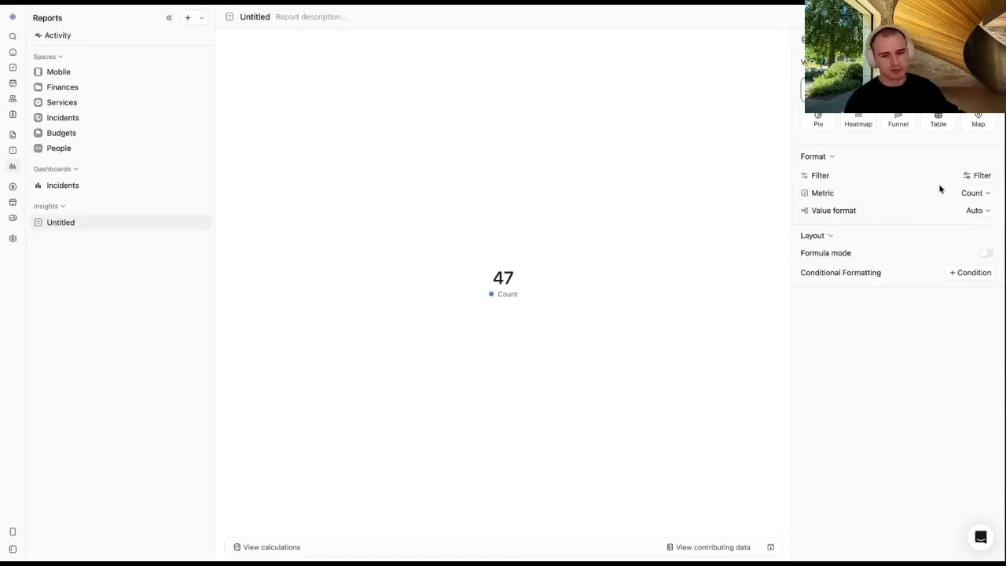
mouse_move(790, 195)
mouse_down()
mouse_move(770, 195)
mouse_move(791, 181)
mouse_up()
click(805, 187)
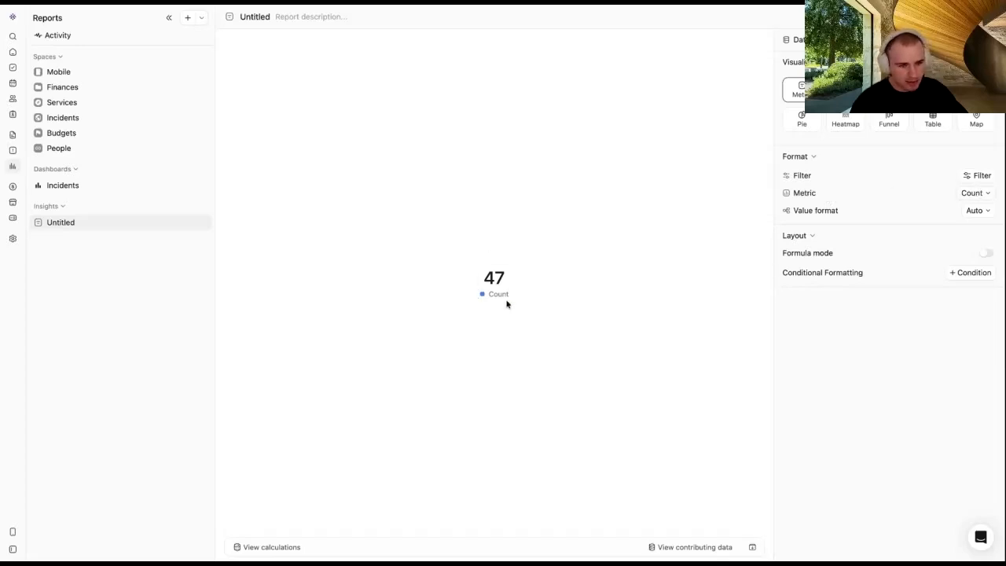
click(983, 194)
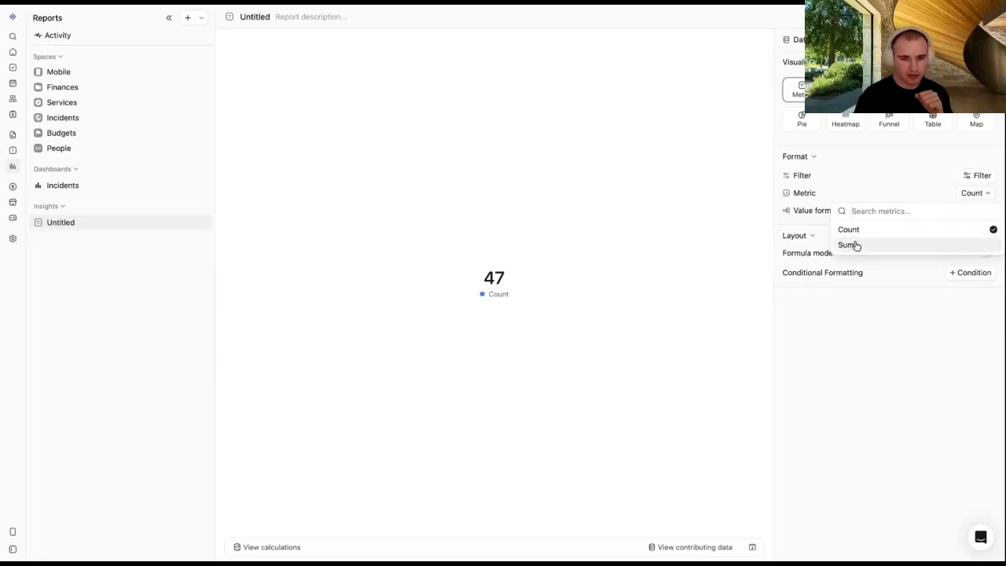
click(846, 322)
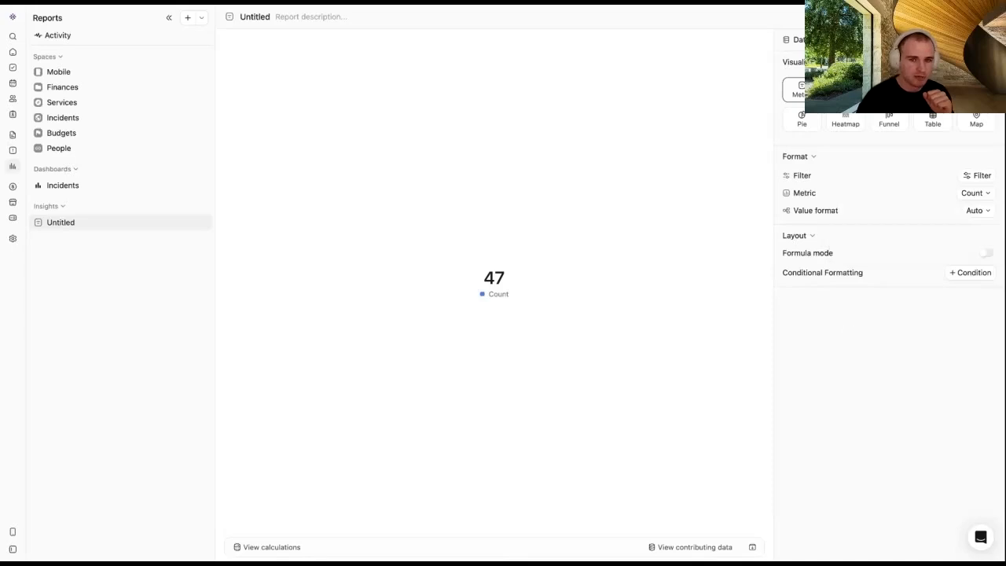
click(824, 39)
click(818, 63)
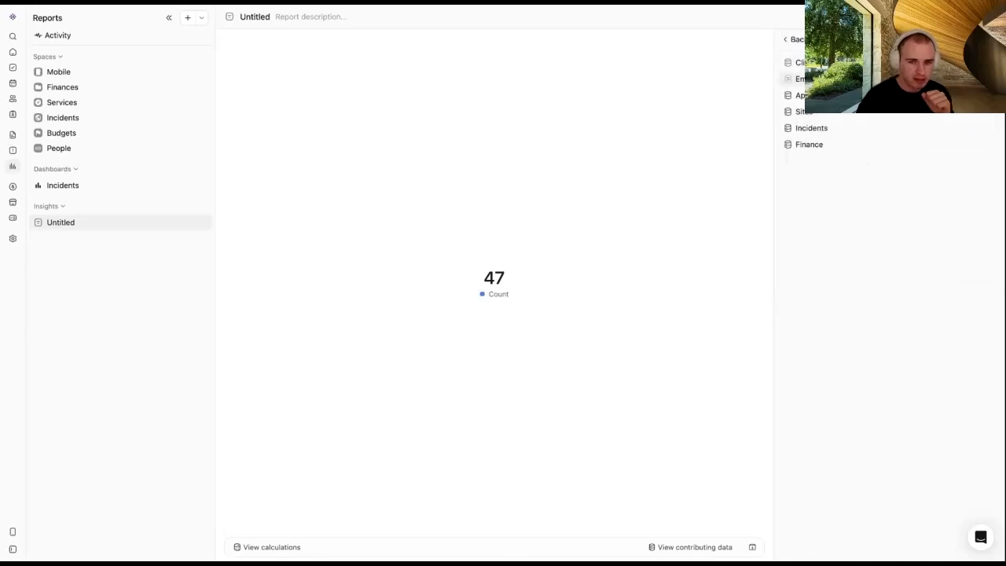
click(813, 145)
click(821, 161)
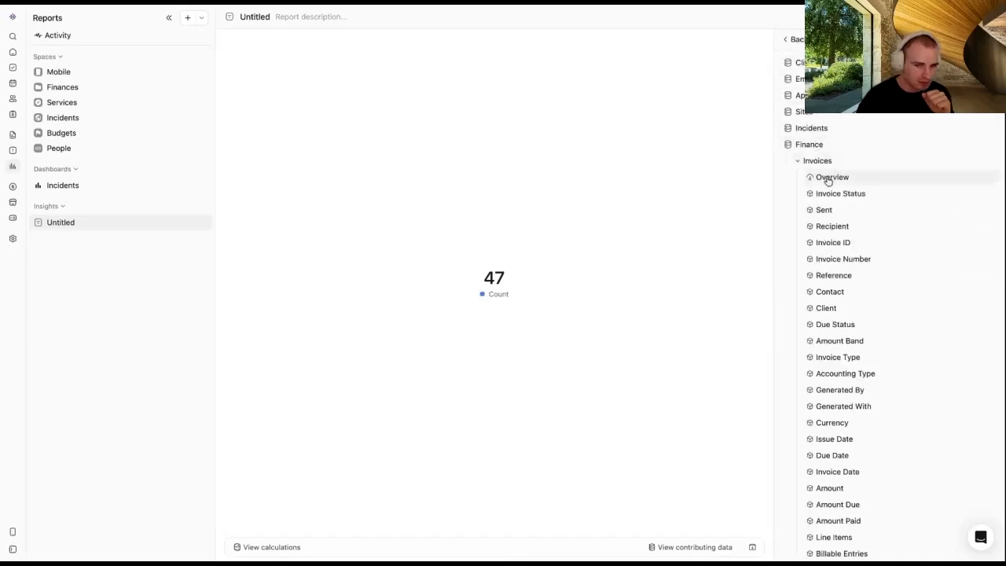
click(827, 181)
click(813, 144)
click(797, 39)
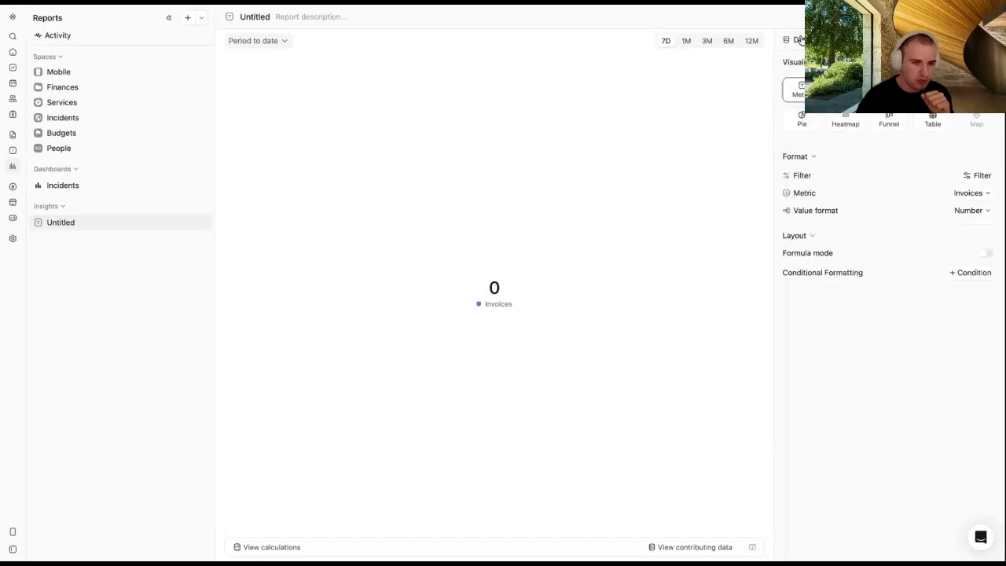
click(974, 193)
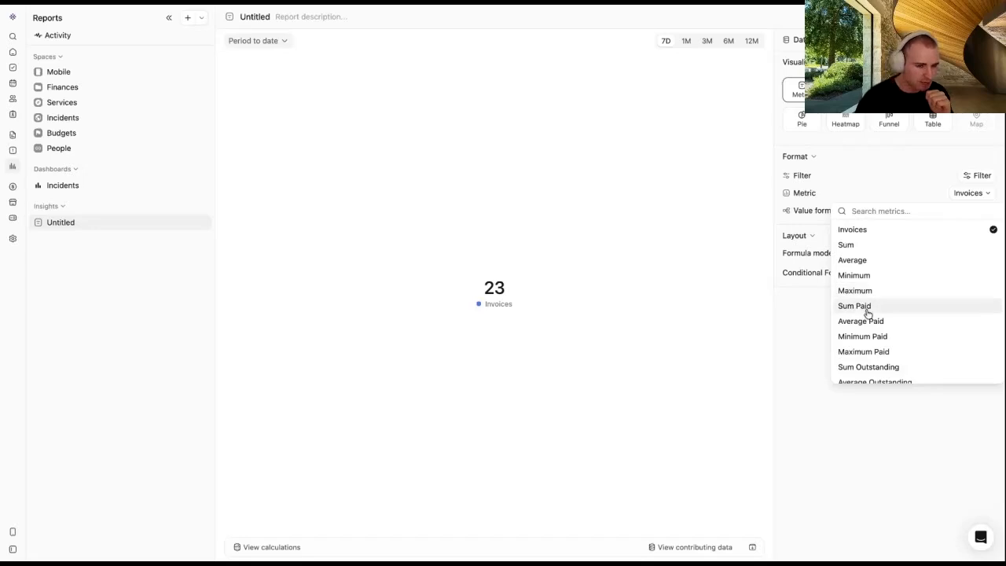
scroll(868, 312, down, 1)
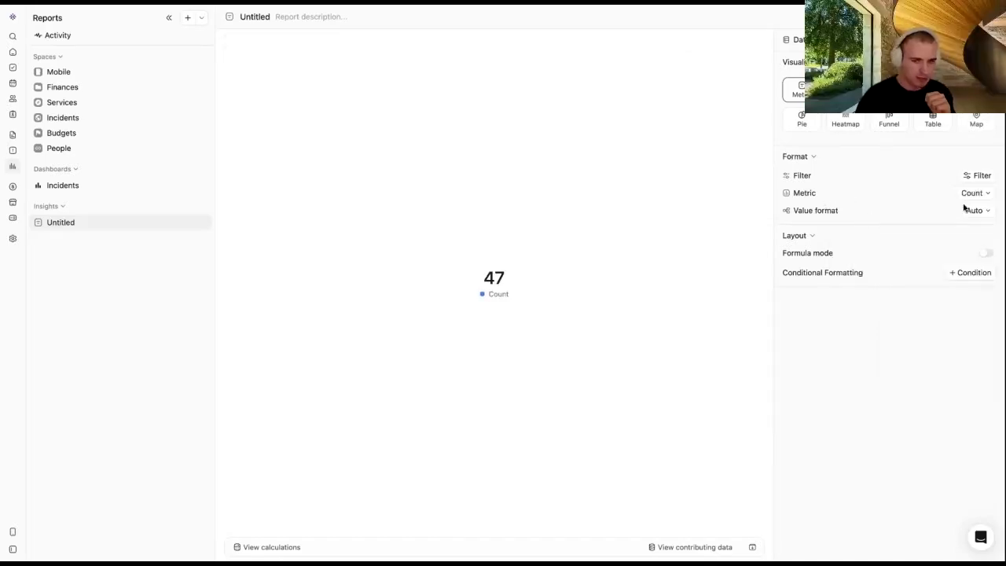
drag(837, 211, 793, 210)
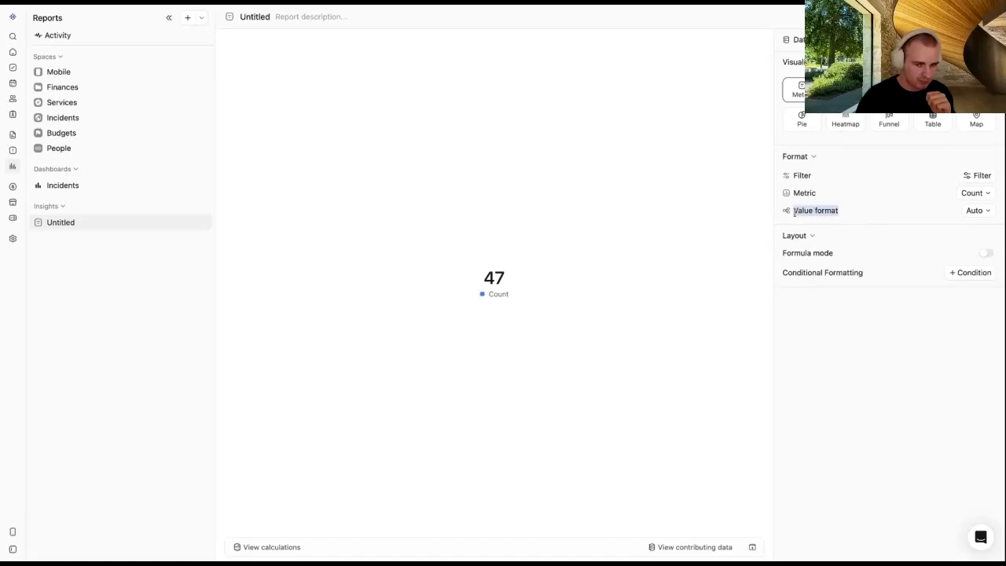
click(794, 212)
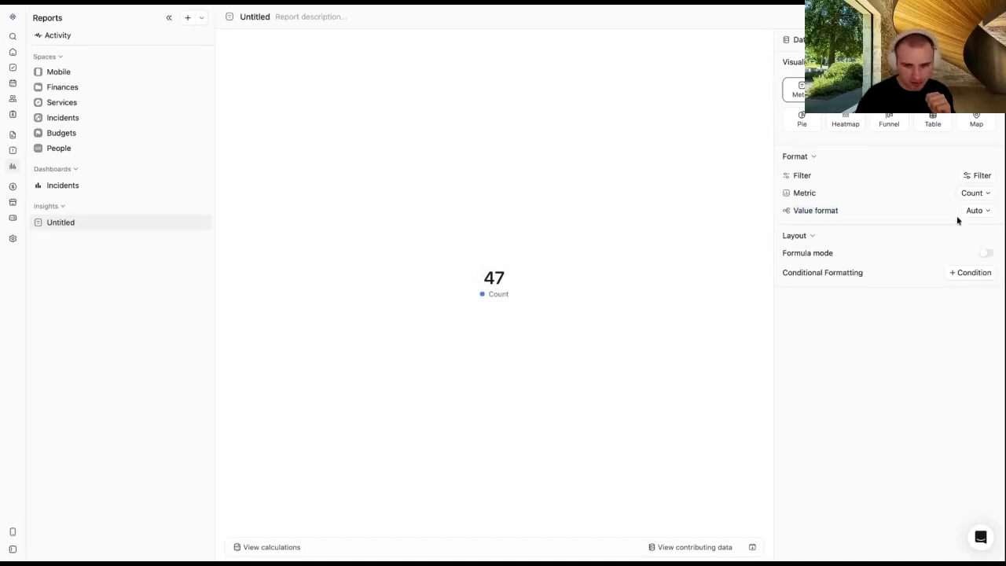
click(977, 210)
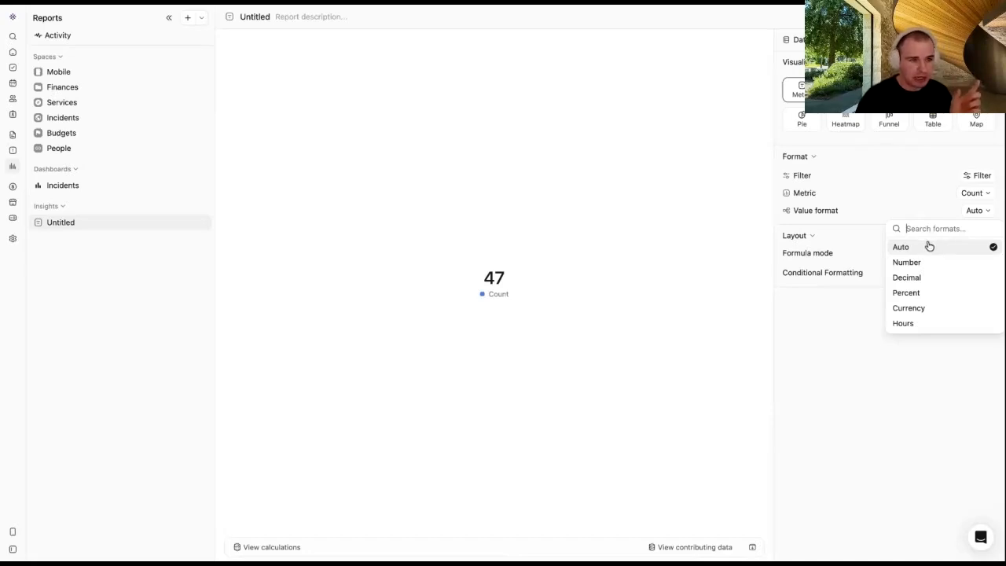
click(920, 309)
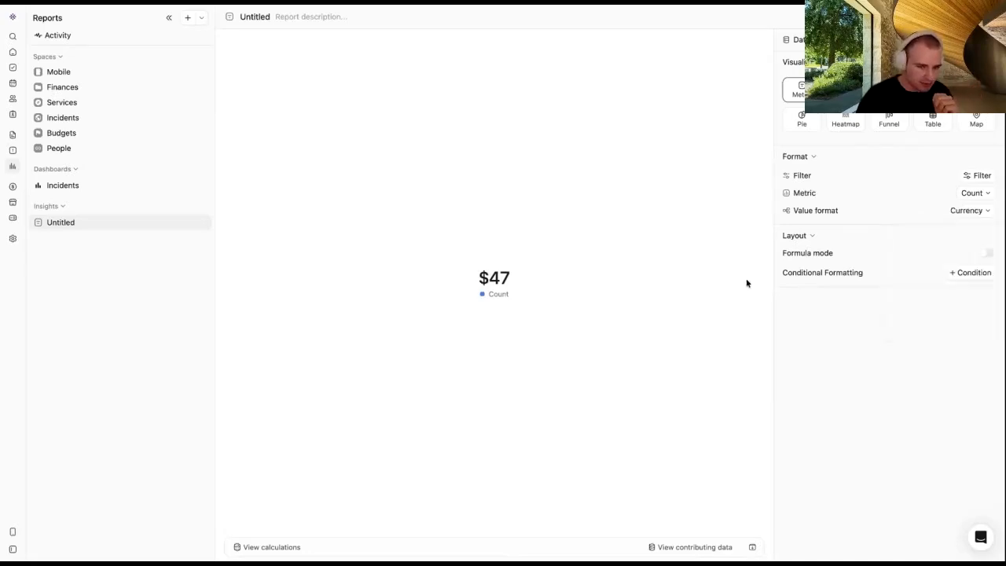
click(966, 212)
click(894, 331)
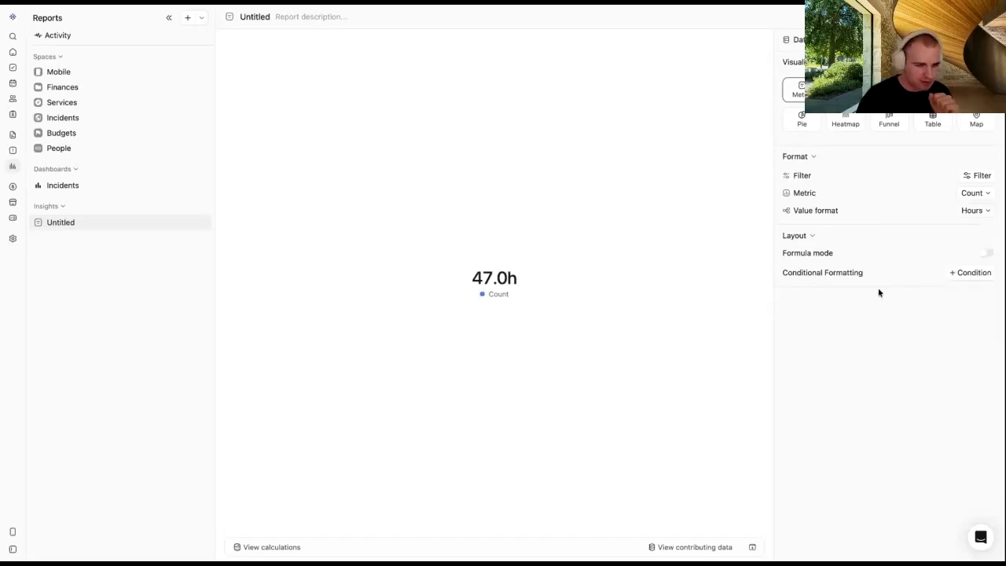
click(969, 211)
click(938, 247)
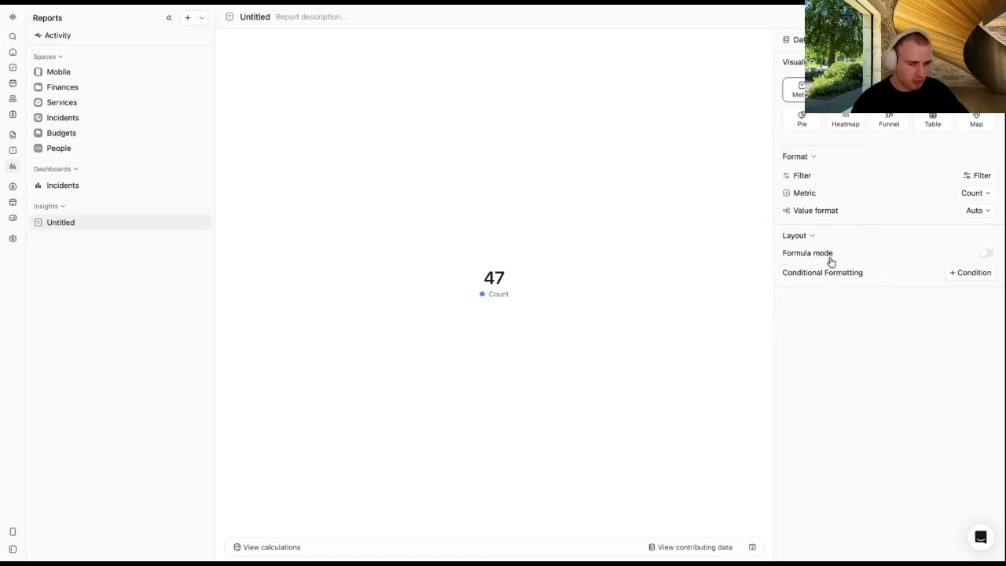
drag(877, 278, 775, 271)
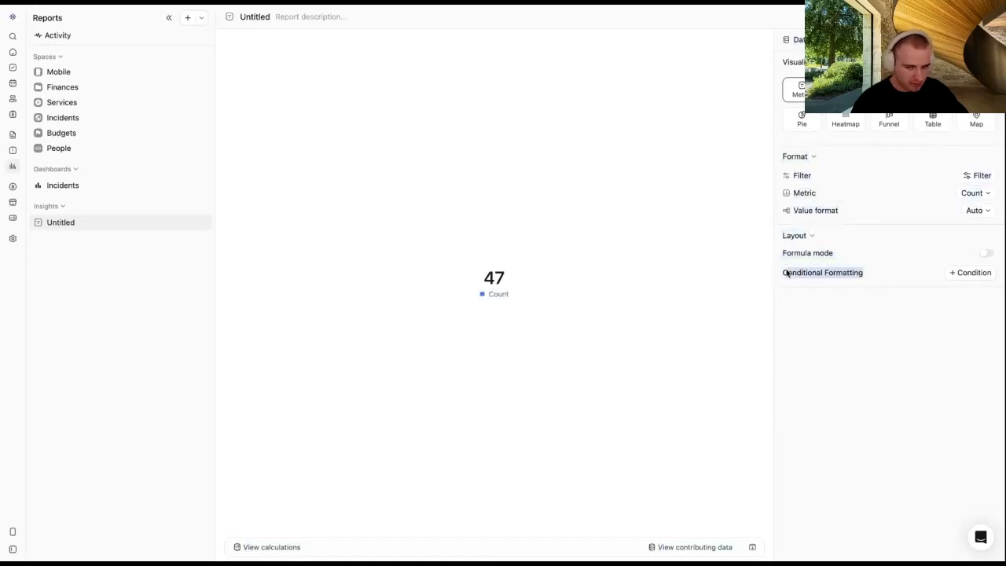
click(863, 301)
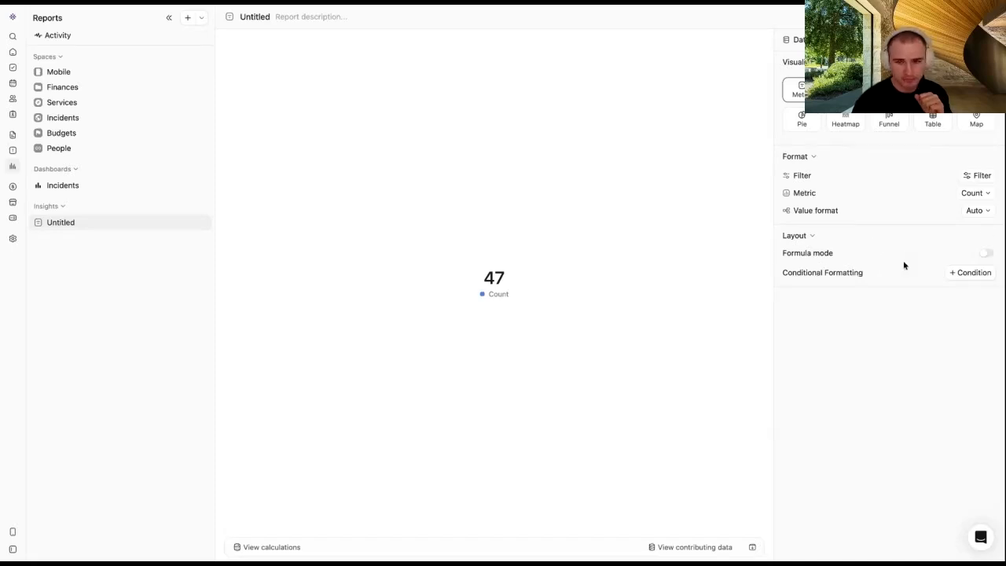
click(986, 255)
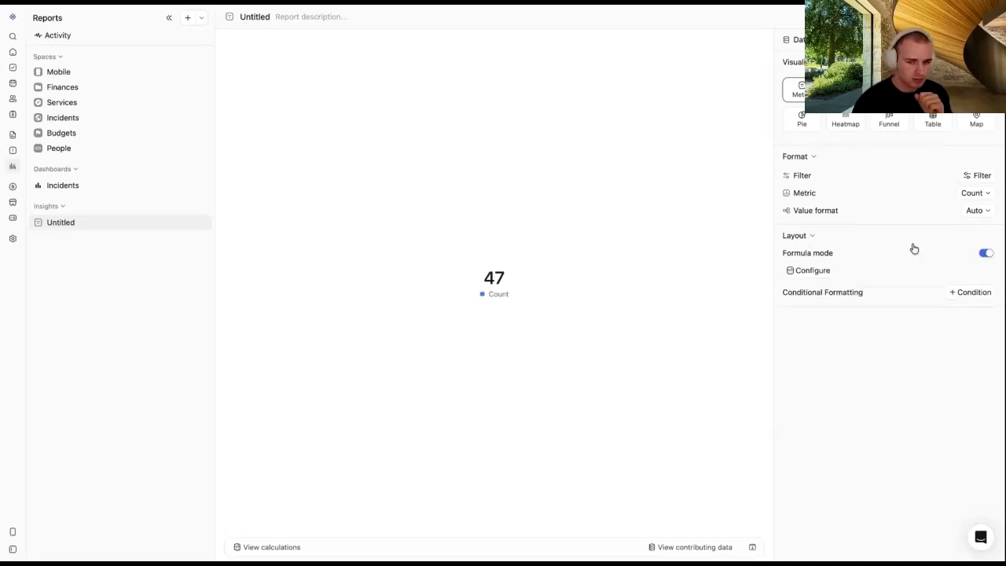
click(810, 274)
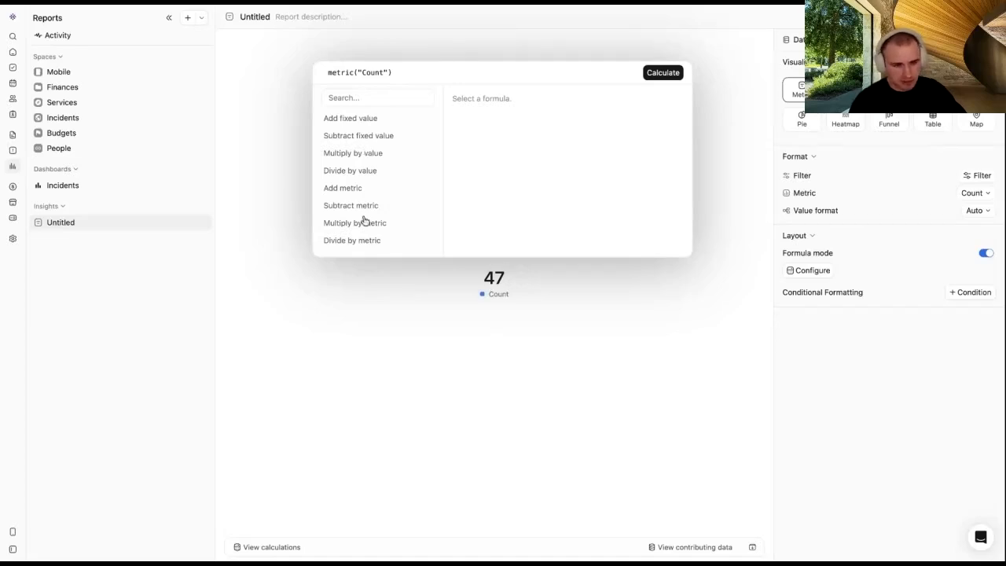
click(371, 174)
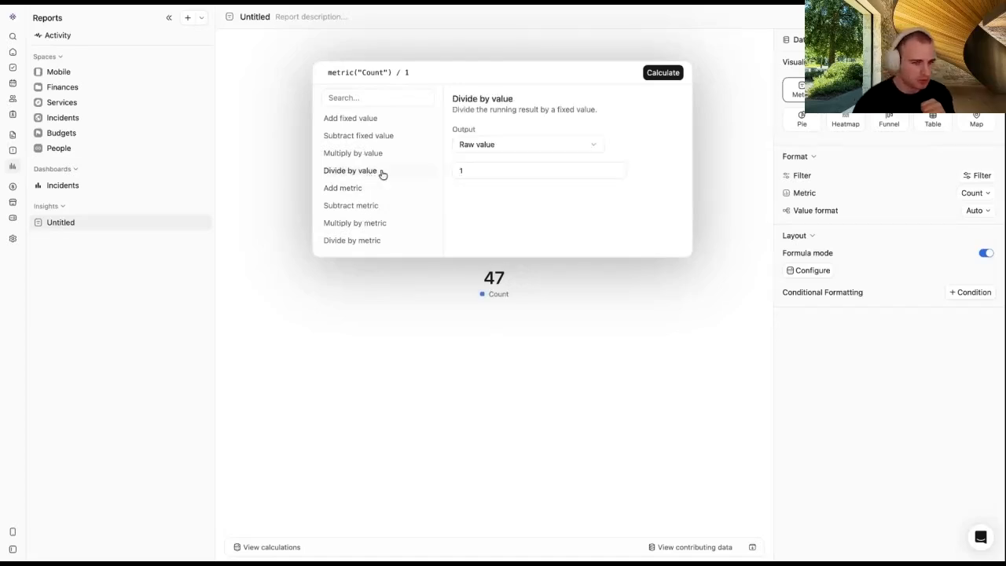
click(498, 149)
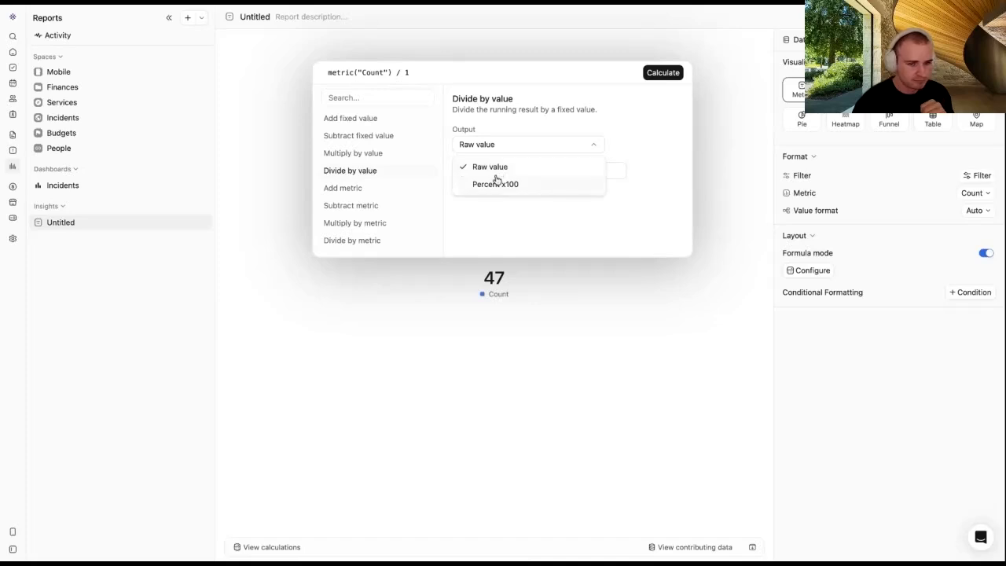
click(489, 186)
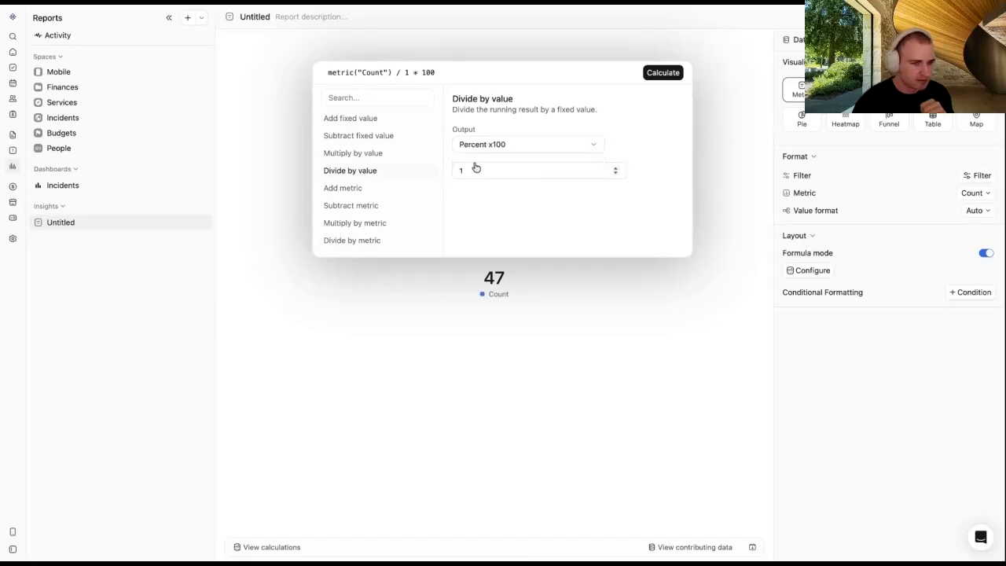
click(662, 72)
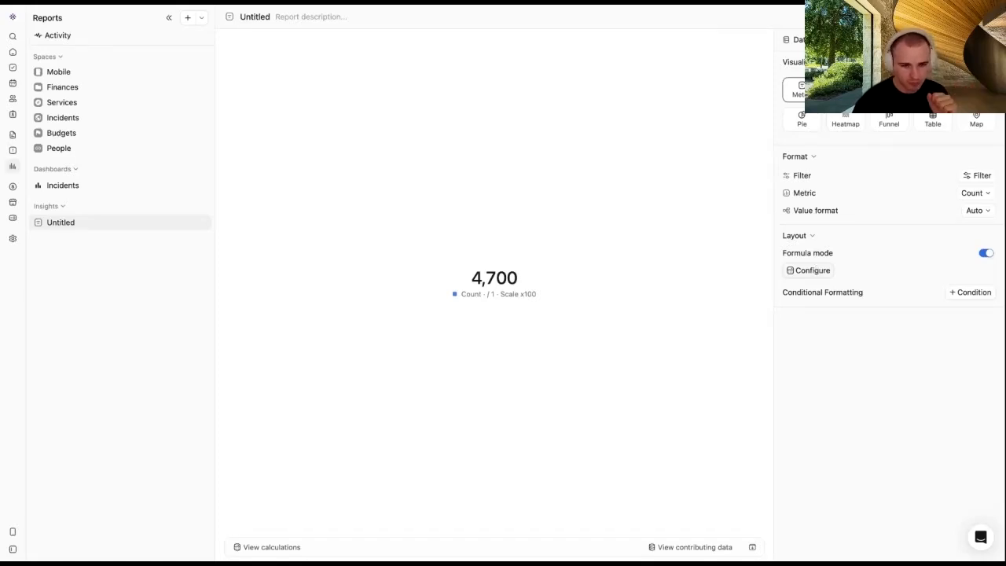
click(809, 269)
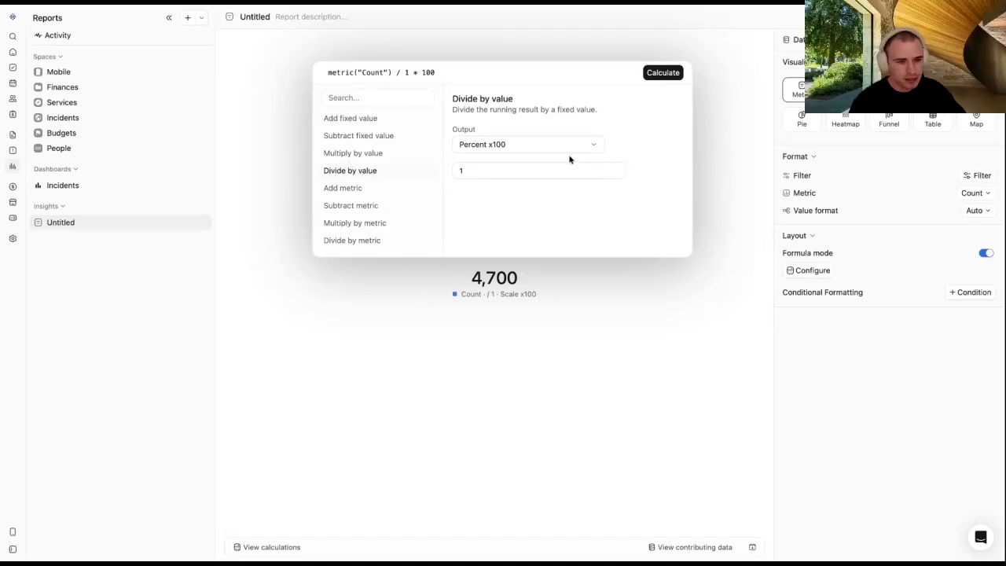
click(503, 143)
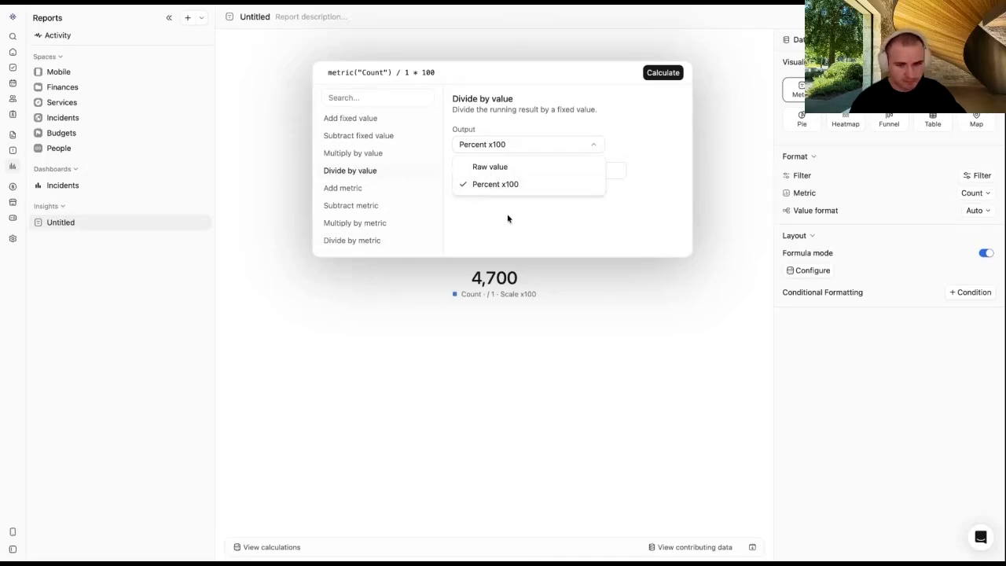
click(603, 293)
click(615, 297)
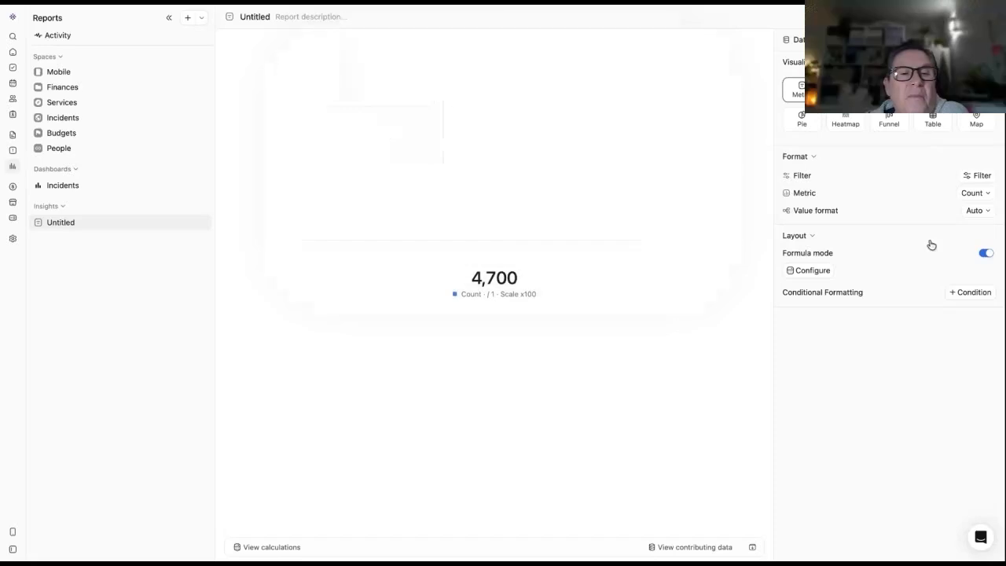
click(985, 253)
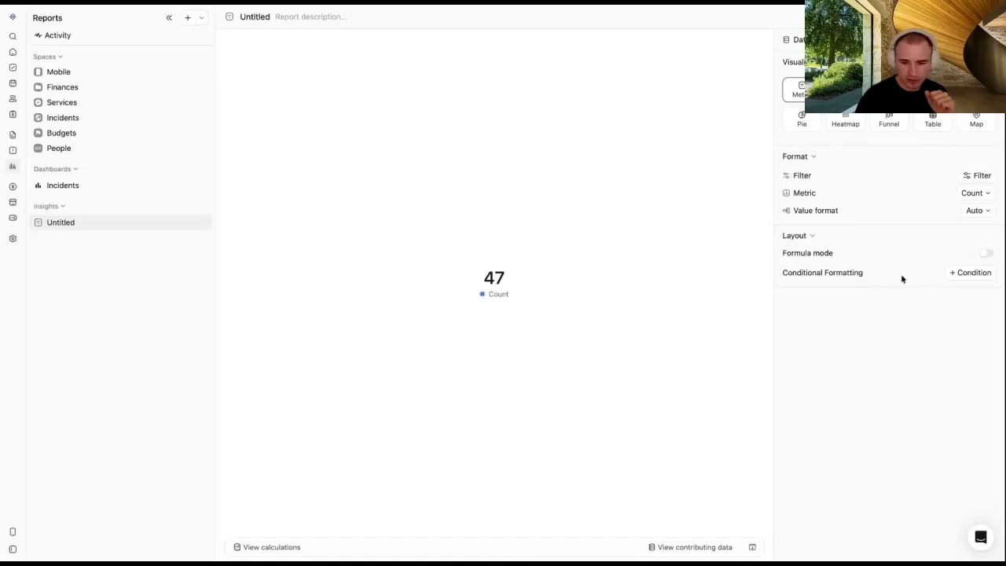
Step: Add a conditional formatting rule and switch the count to Incidents records
click(966, 274)
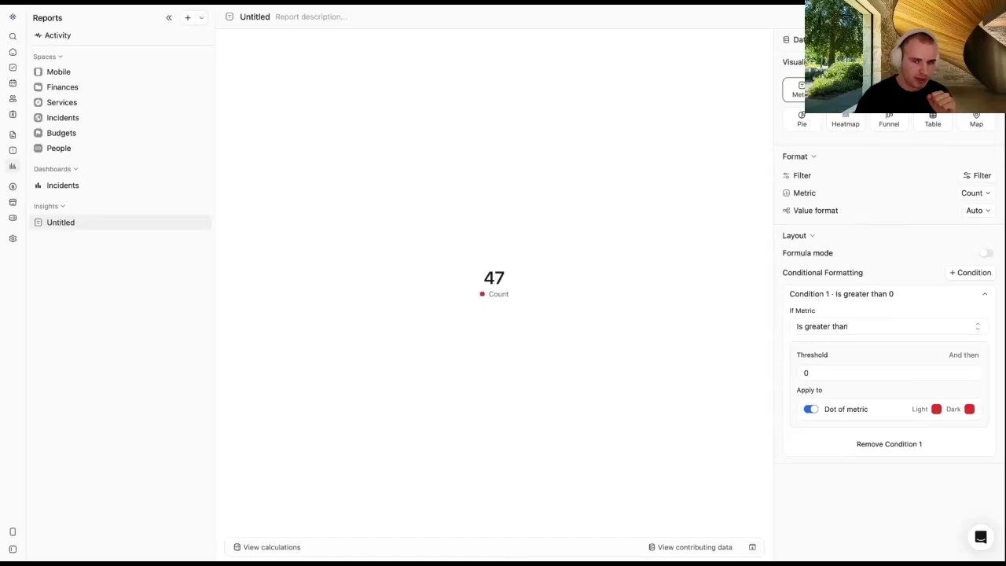
click(817, 39)
click(817, 63)
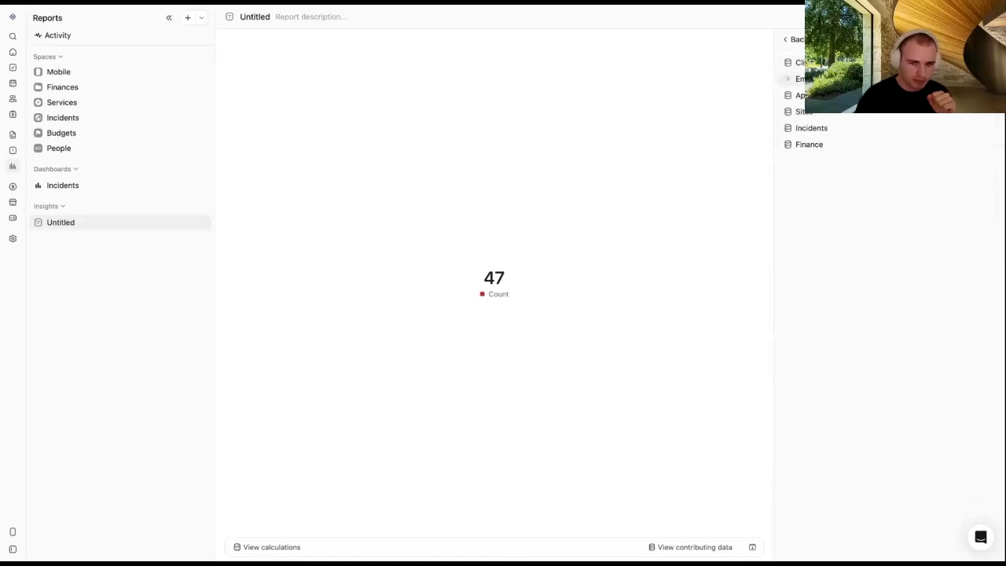
click(816, 128)
click(813, 144)
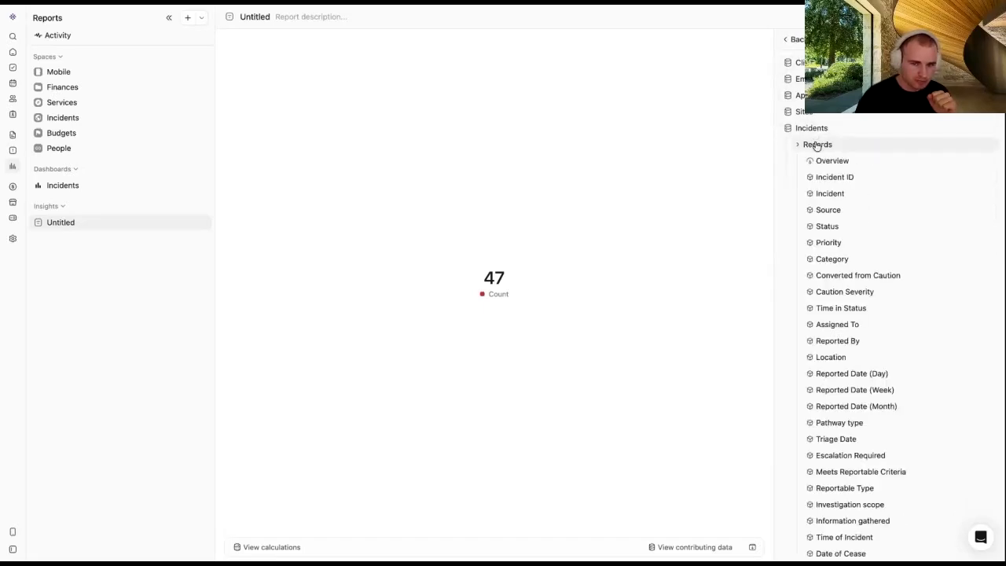
click(796, 39)
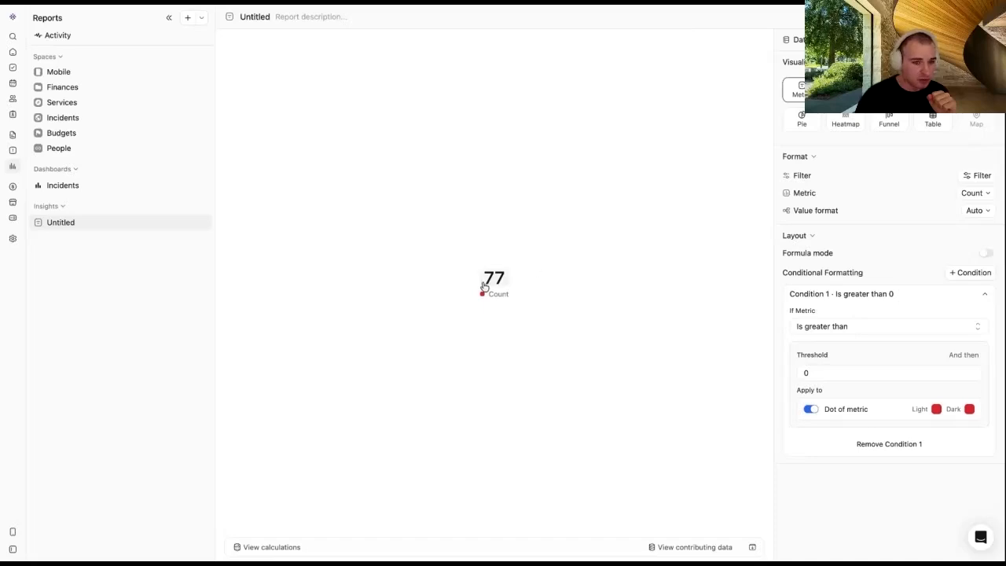
Step: Set Condition 1 threshold to 50, keeping the Light colour and Is greater than operator
click(802, 372)
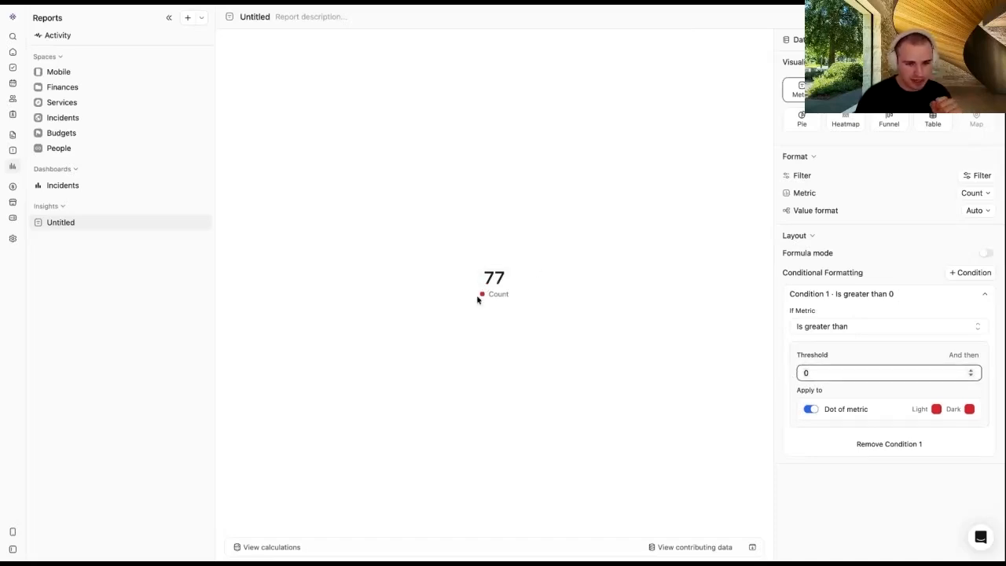
drag(478, 297, 517, 300)
drag(815, 373, 797, 374)
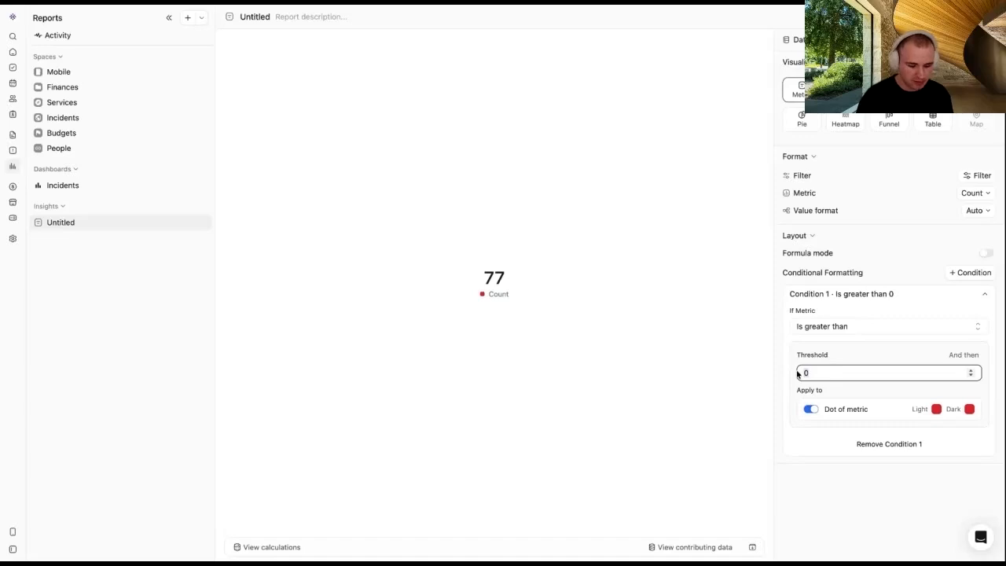
click(637, 345)
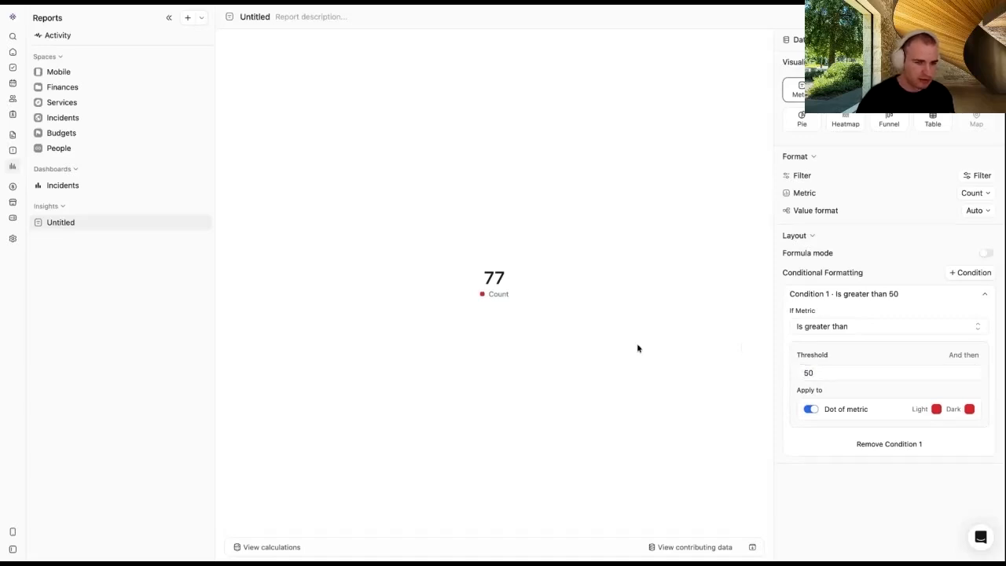
drag(534, 301, 478, 295)
click(474, 295)
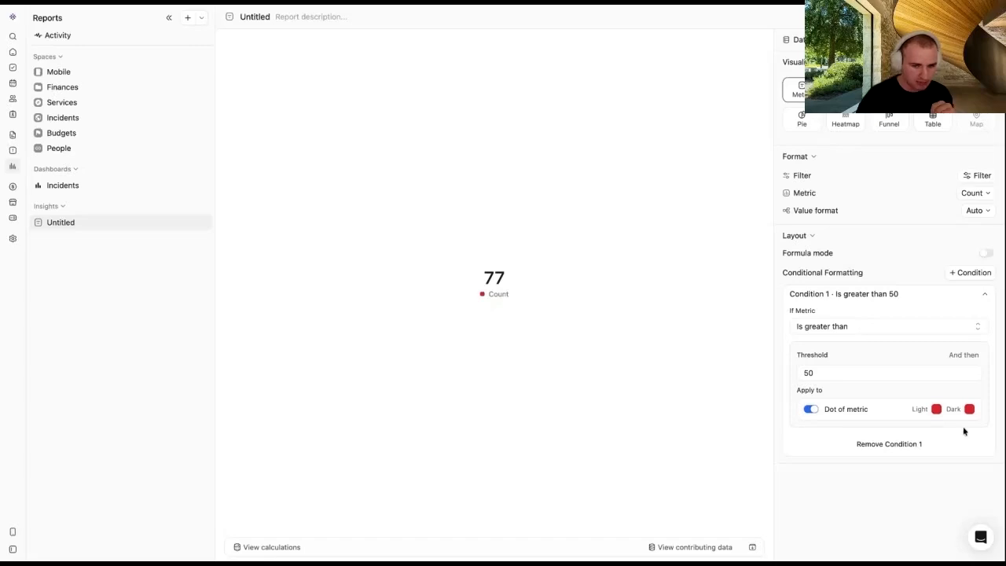
click(935, 410)
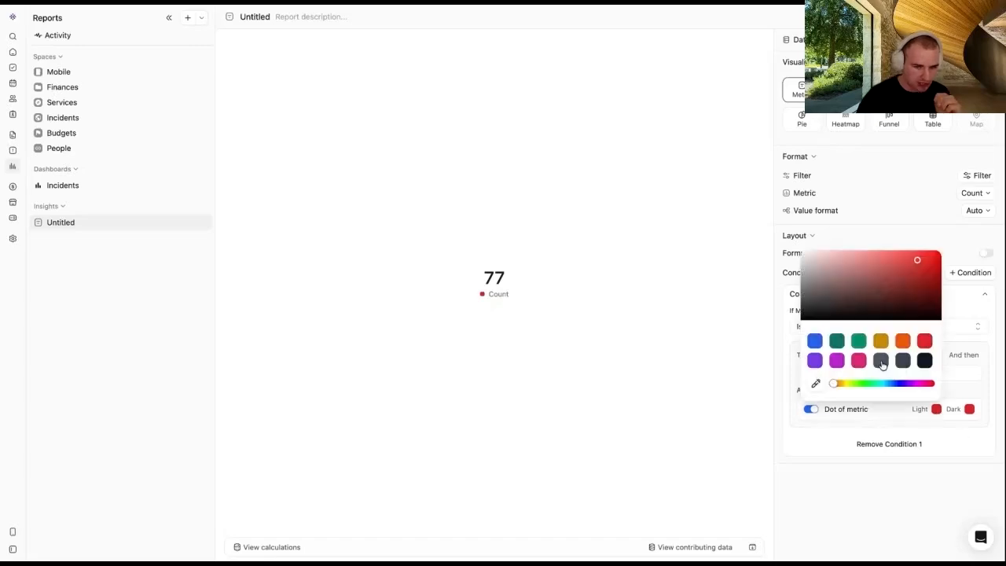
click(690, 414)
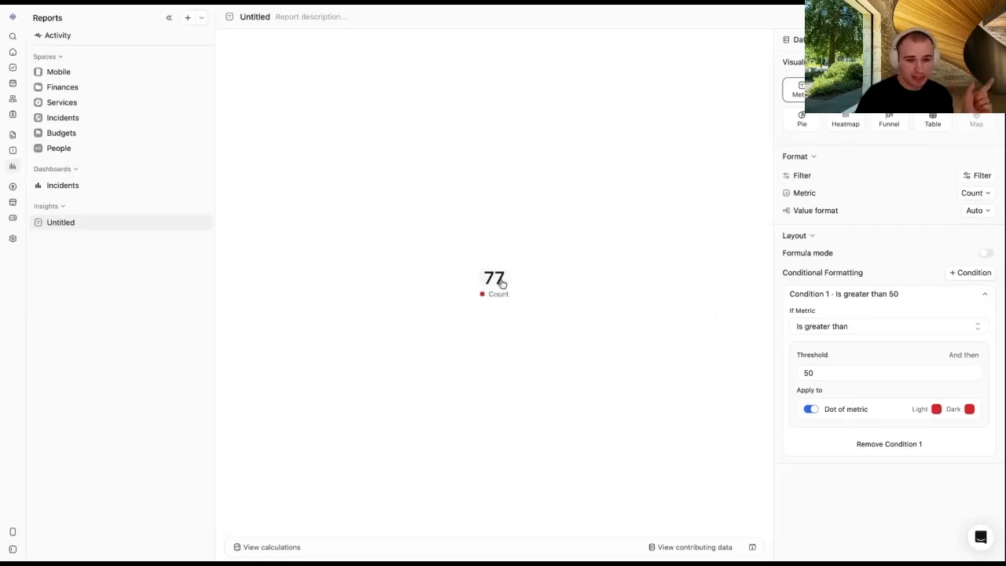
click(848, 326)
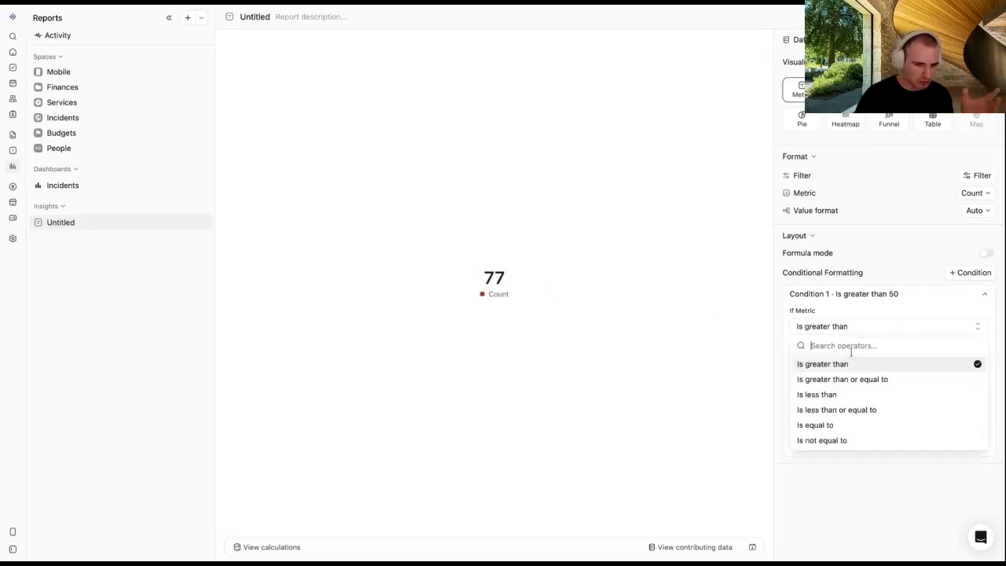
click(728, 400)
click(114, 190)
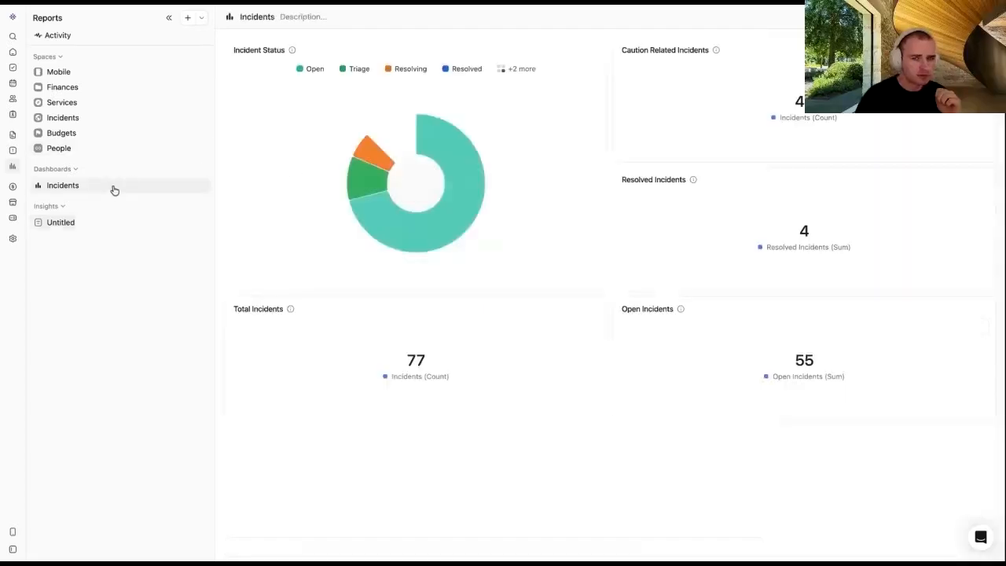
click(87, 186)
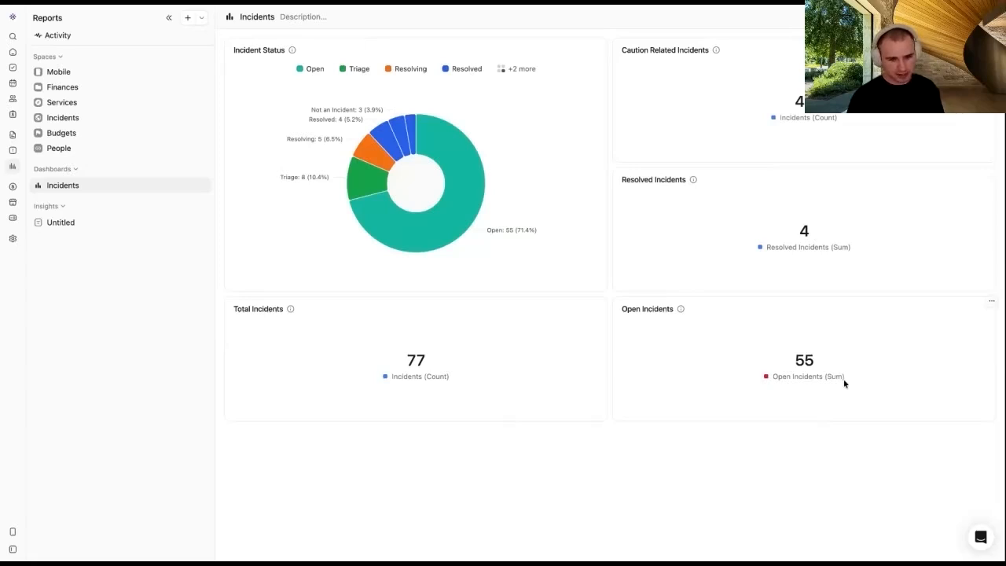
drag(845, 381, 769, 380)
click(843, 428)
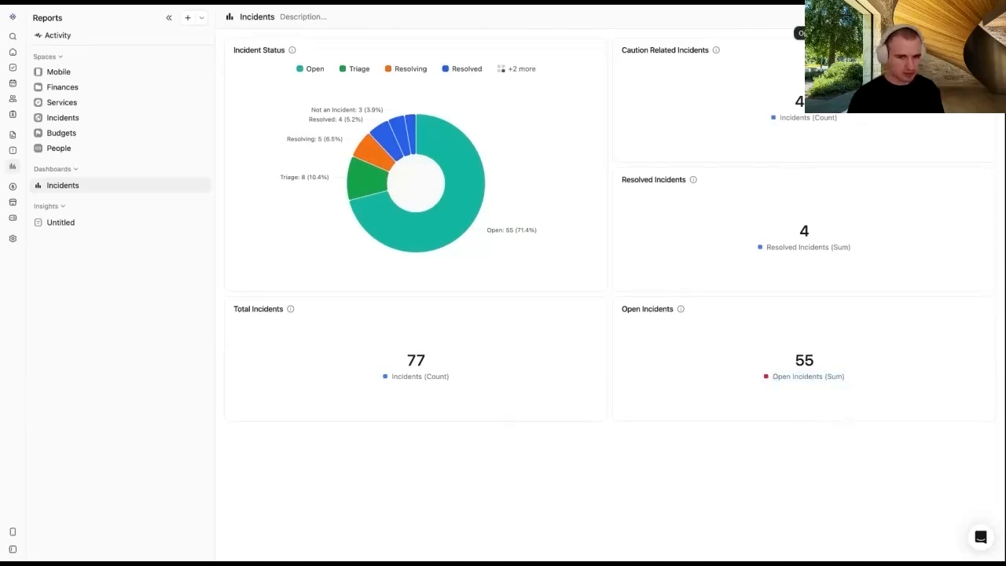
click(831, 17)
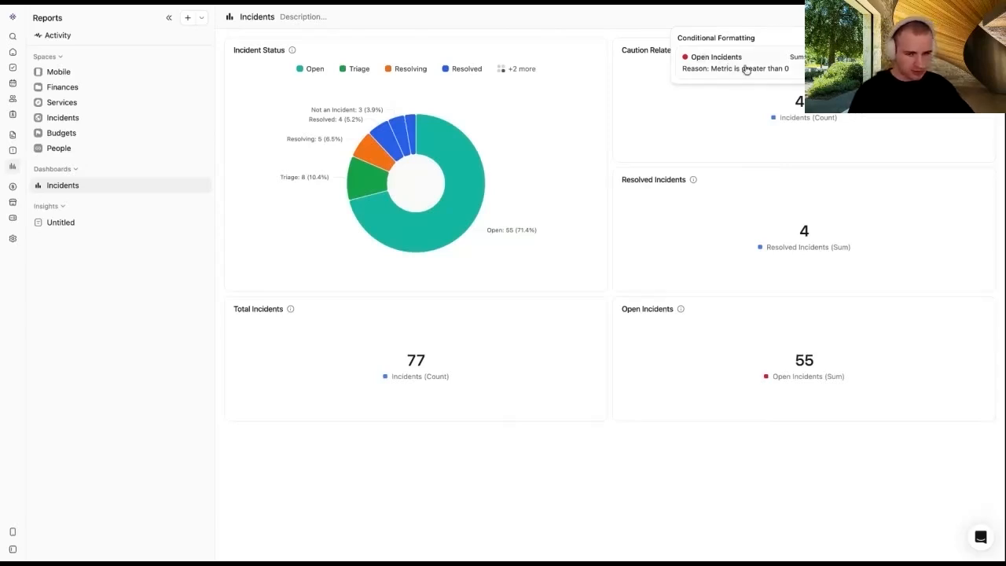
click(693, 440)
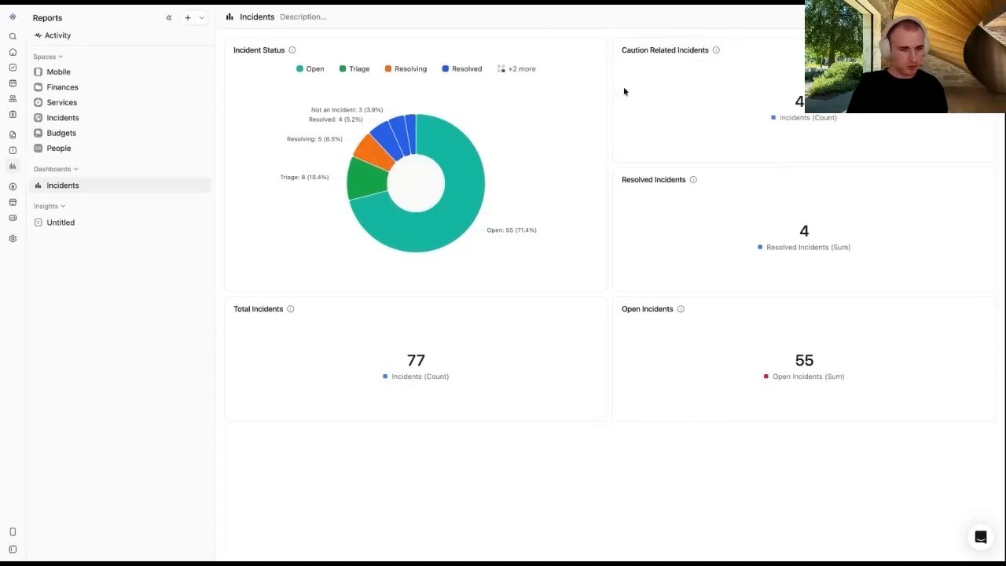
Step: Open the Untitled insight, title it 'Insight' and give it the description 'Example'
click(90, 225)
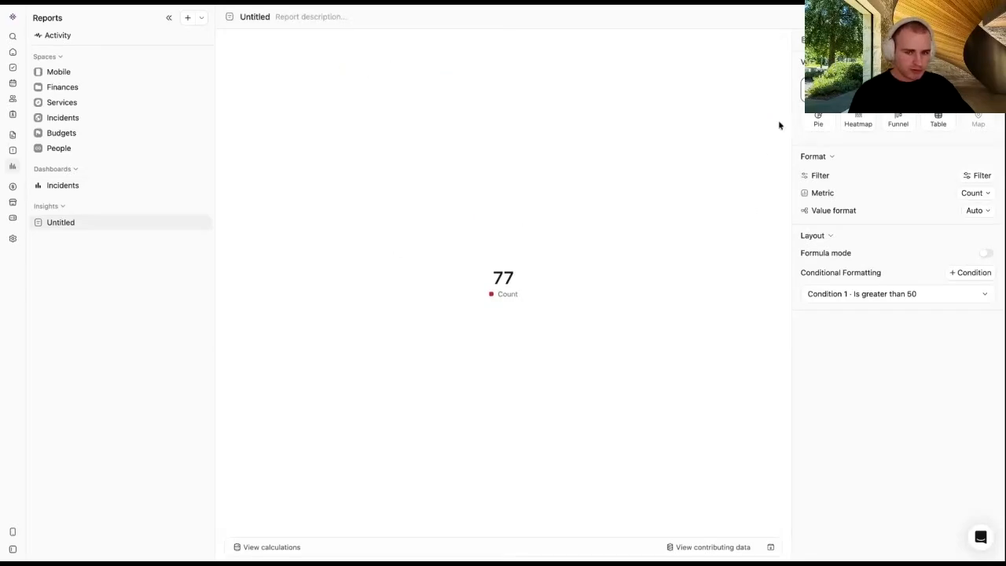
drag(788, 97, 767, 102)
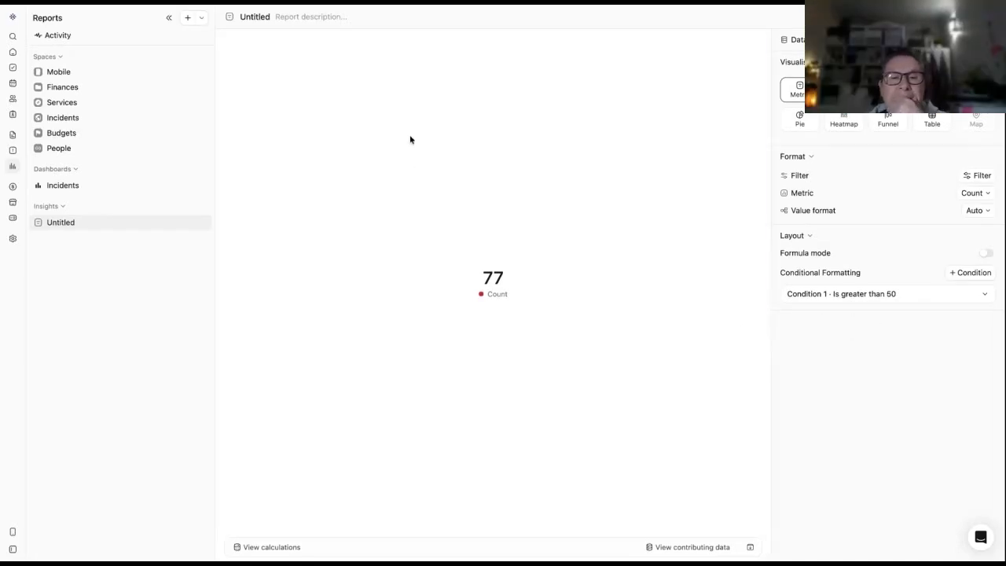
click(254, 16)
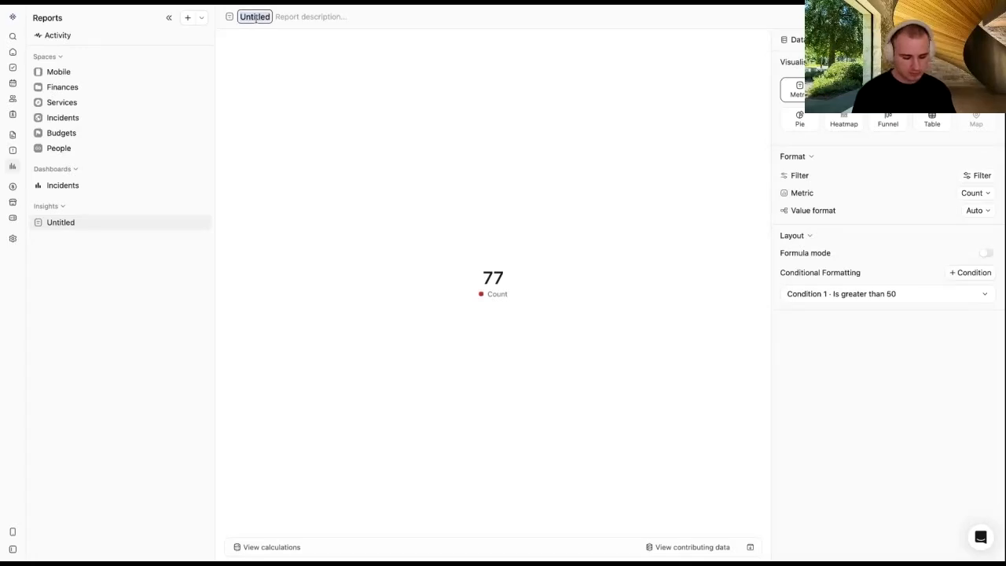
text(Insight)
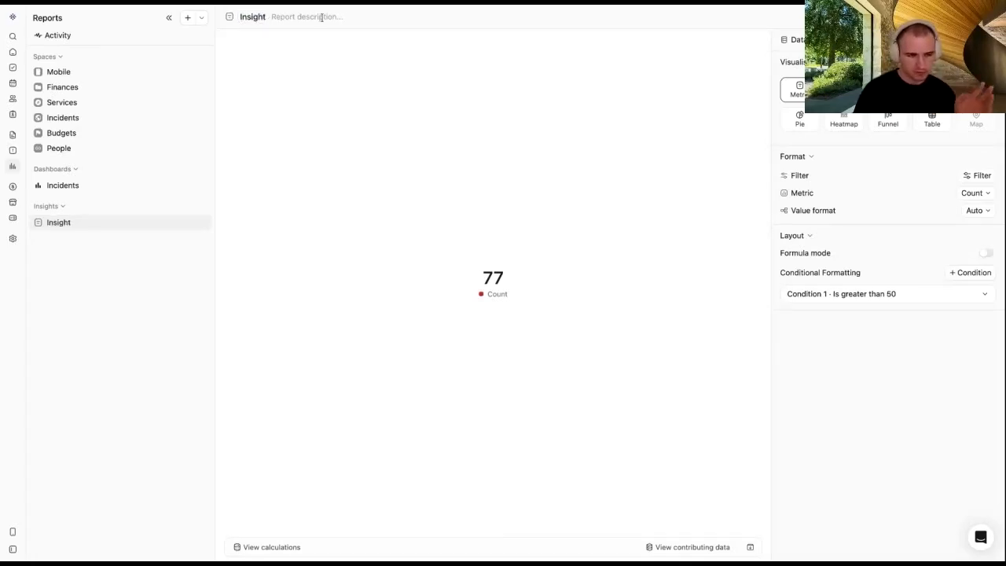
click(277, 17)
text(Example)
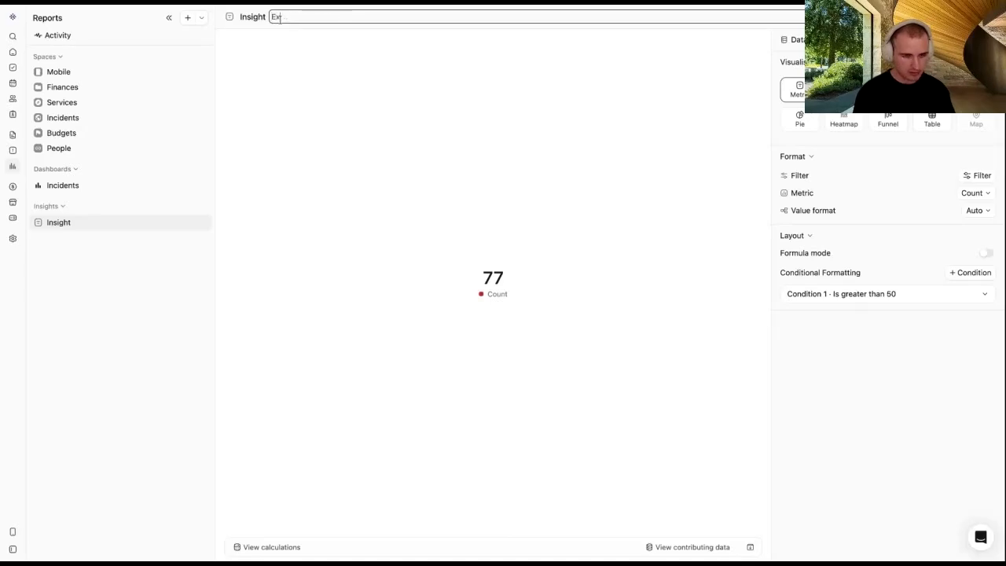
key(Return)
click(971, 17)
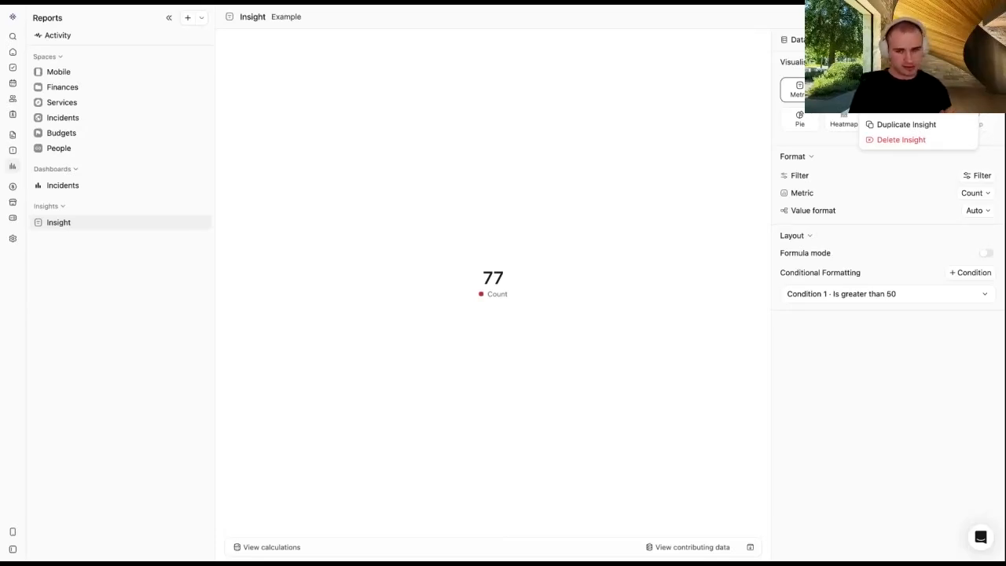
click(903, 109)
click(862, 495)
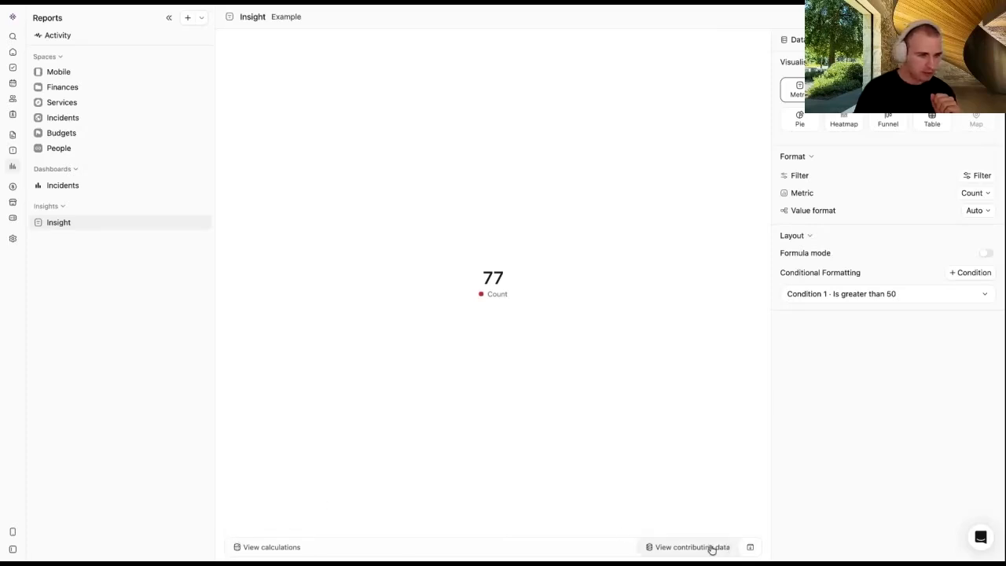
Step: View the calculation breakdown for the 77 count and glance at its contributing data
click(272, 547)
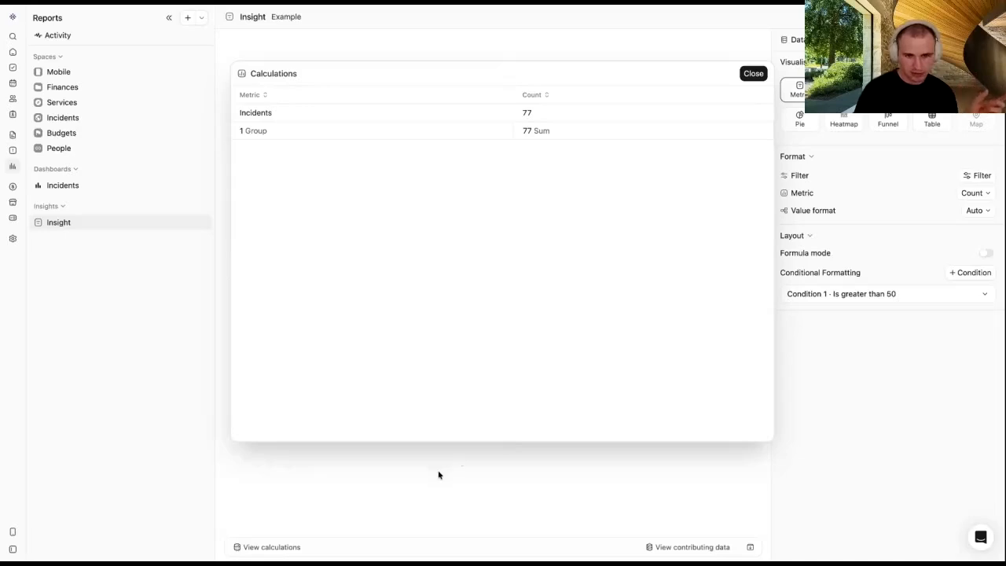
click(438, 480)
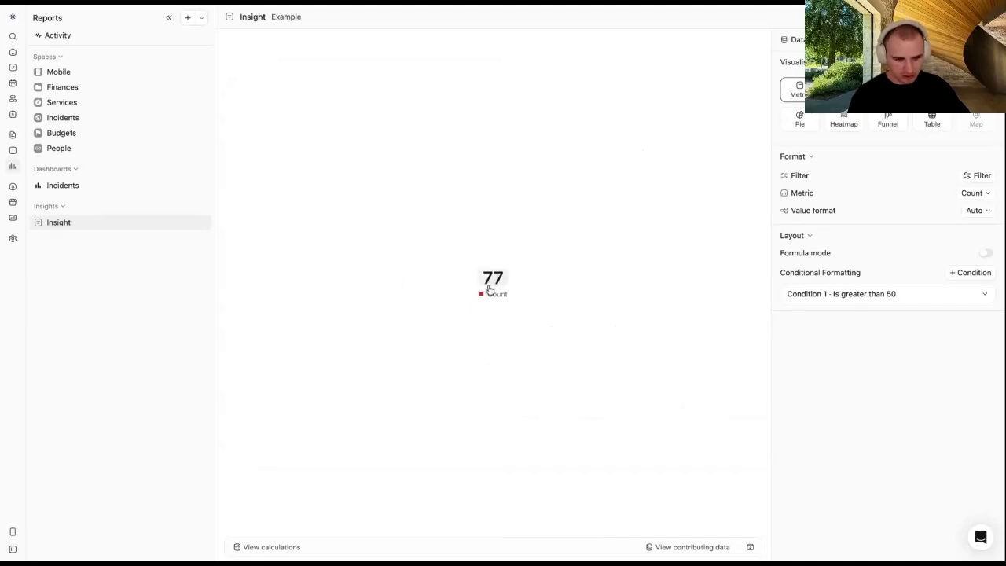
click(488, 290)
scroll(531, 150, right, 10)
click(536, 39)
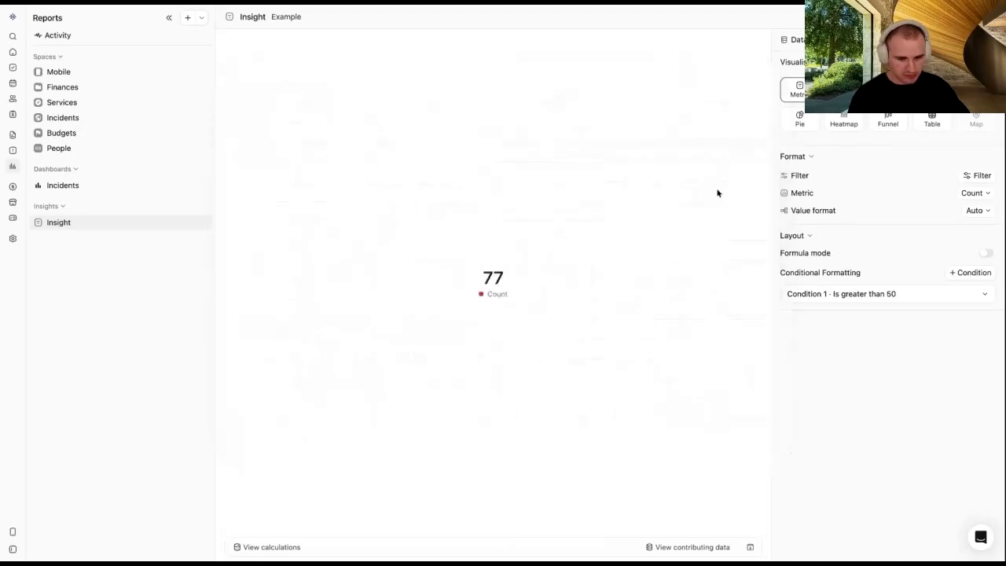
Step: Browse the incidents contributing to the count, then start a new blank insight
click(696, 547)
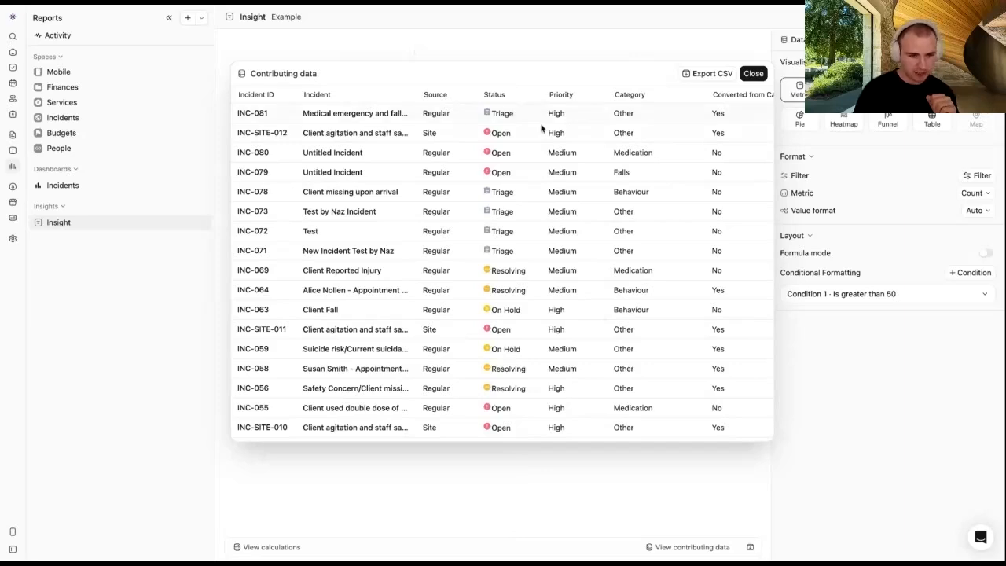
scroll(542, 130, right, 5)
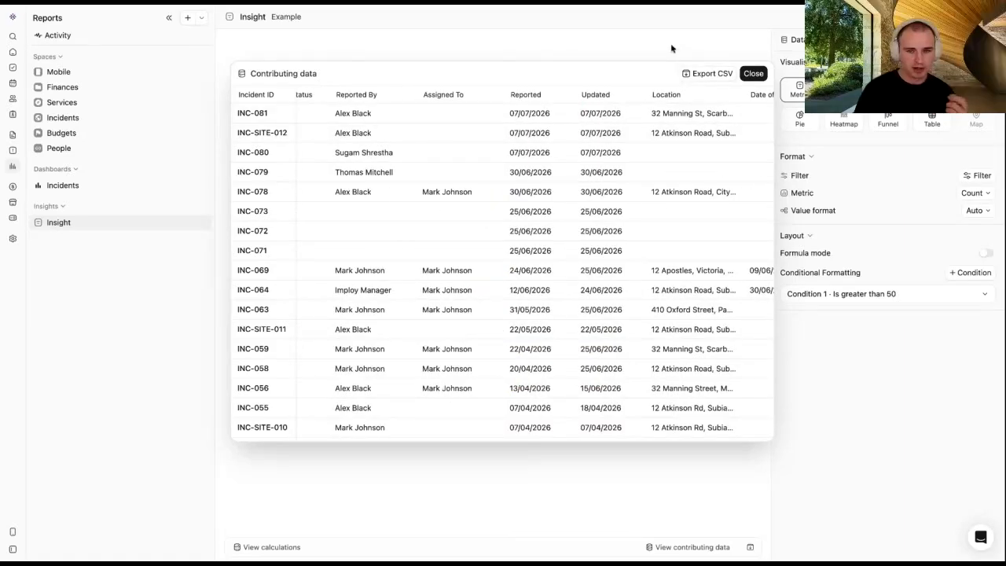
click(966, 125)
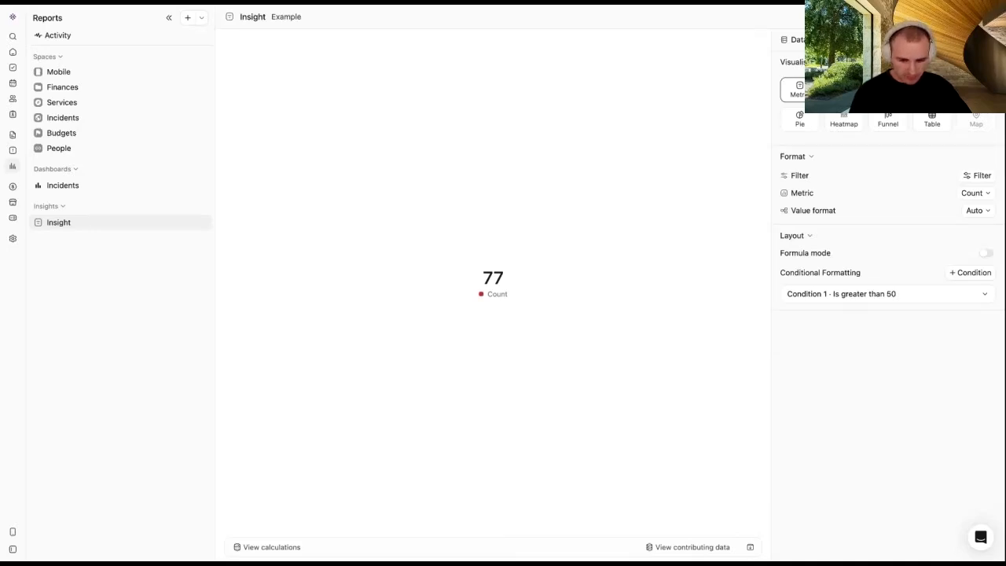
click(203, 217)
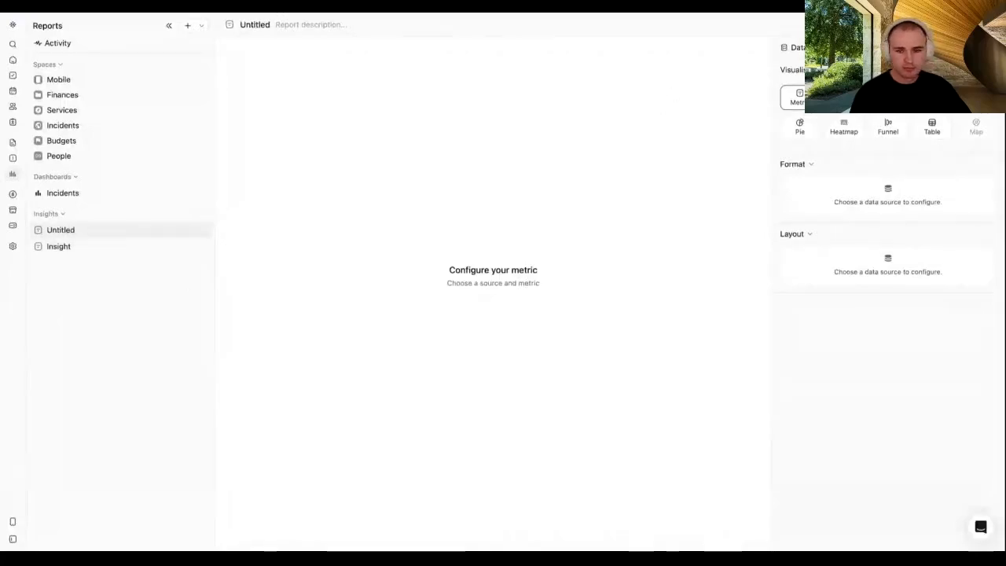
Step: Use Appointments > Client Appointments as the source and group the count by Date (Day)
click(817, 47)
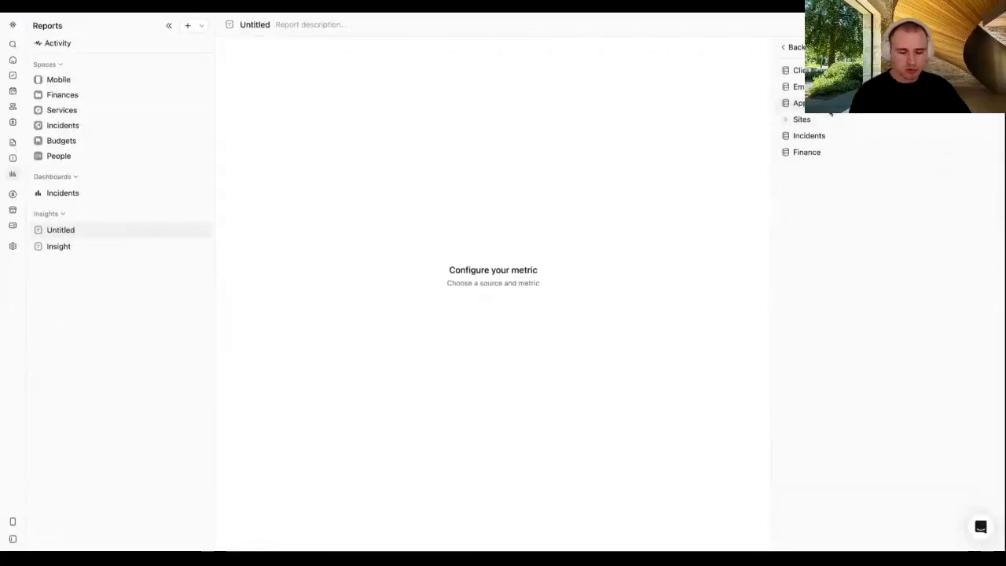
click(797, 103)
click(827, 119)
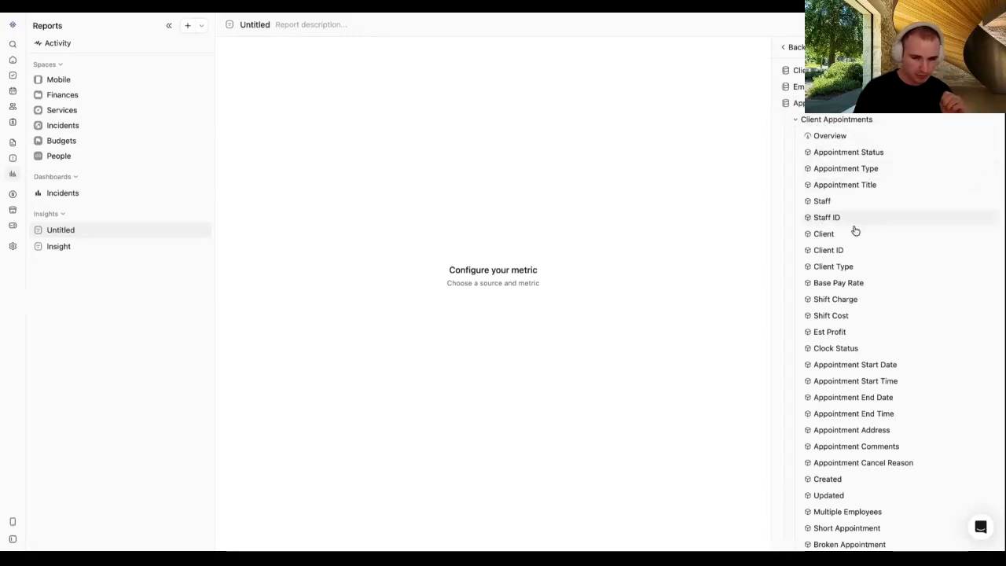
scroll(850, 239, down, 3)
scroll(848, 245, down, 6)
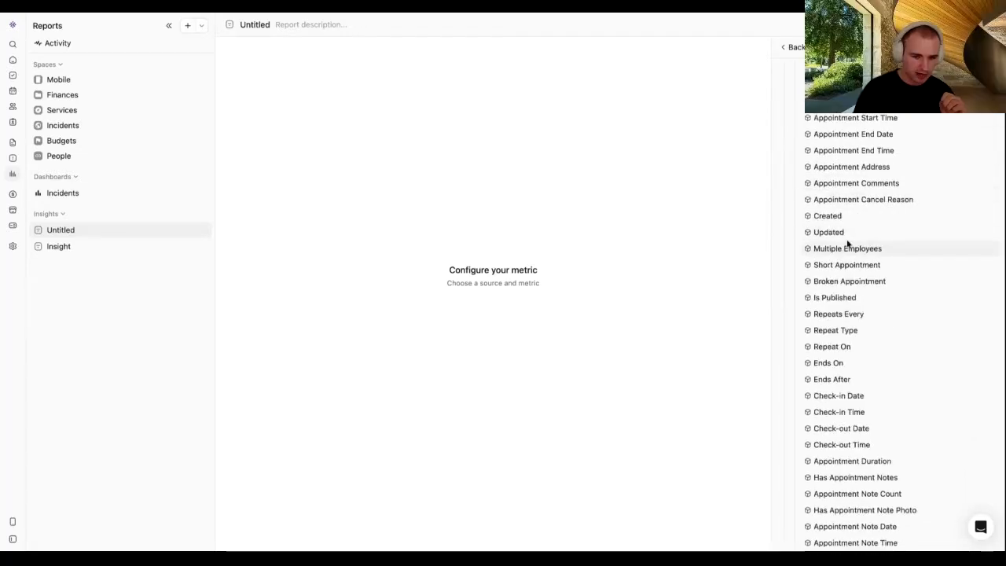
scroll(848, 245, down, 1)
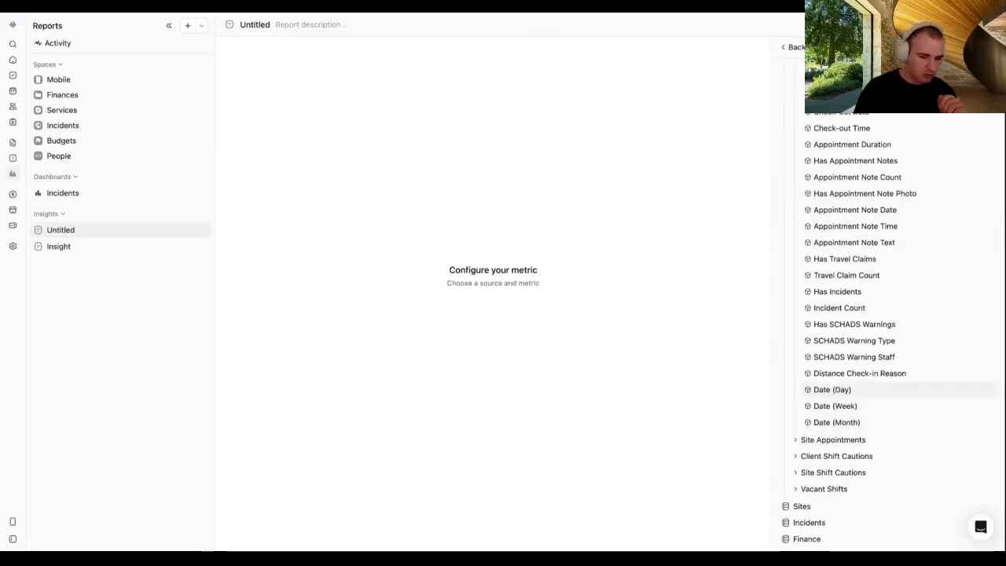
click(832, 389)
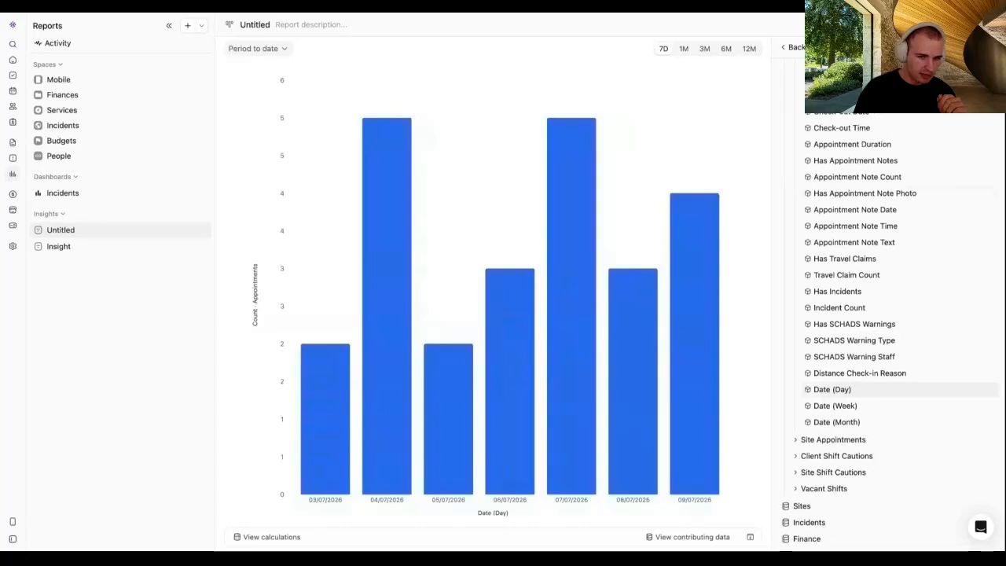
Step: Browse the Client Appointments fields, then return to the Format/Layout chart settings
click(788, 48)
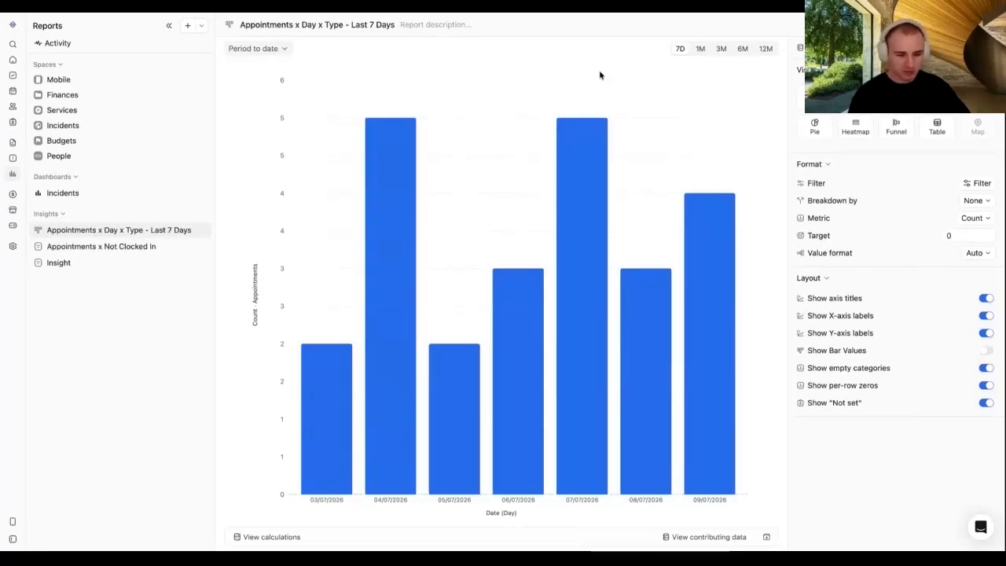
click(833, 48)
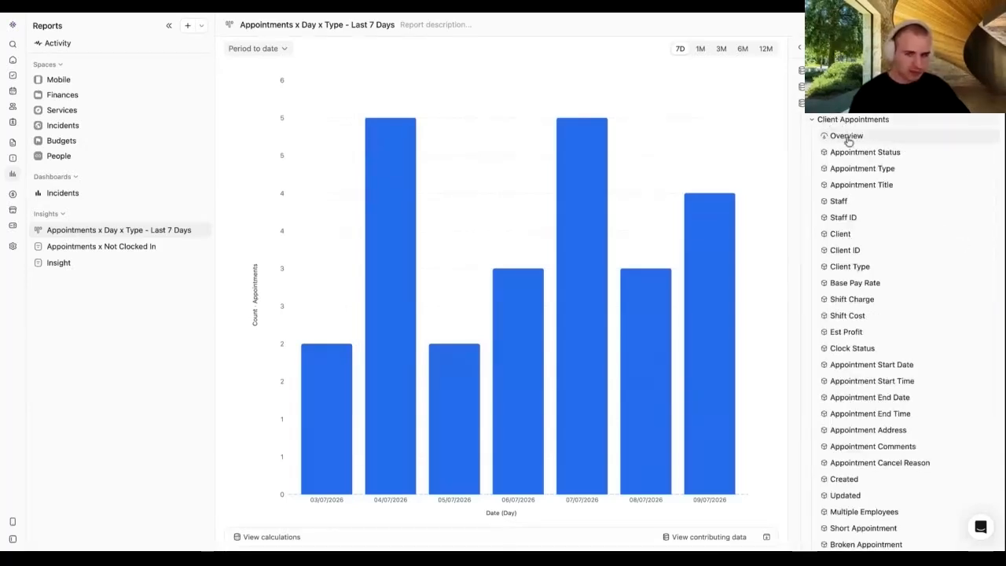
scroll(853, 236, down, 8)
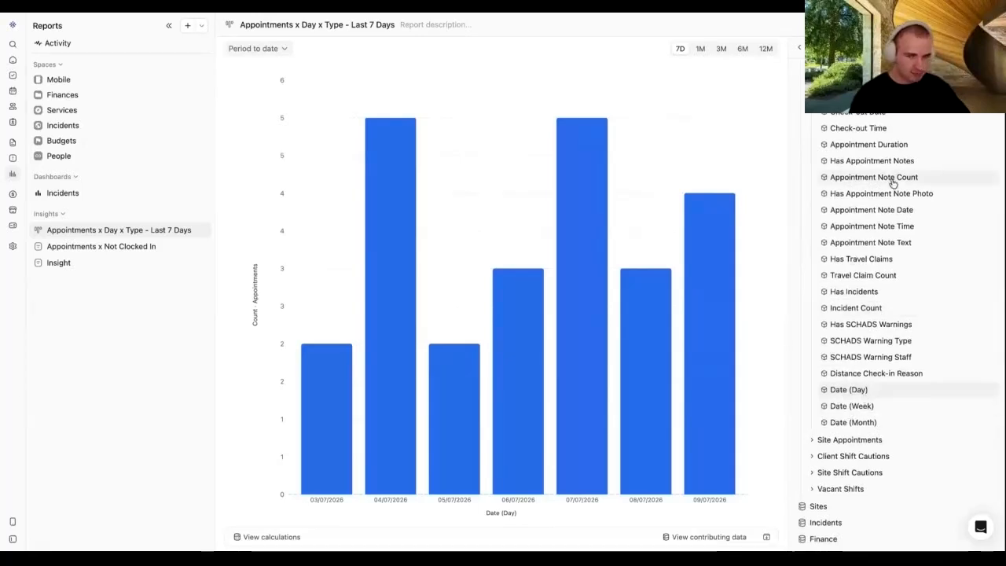
click(801, 49)
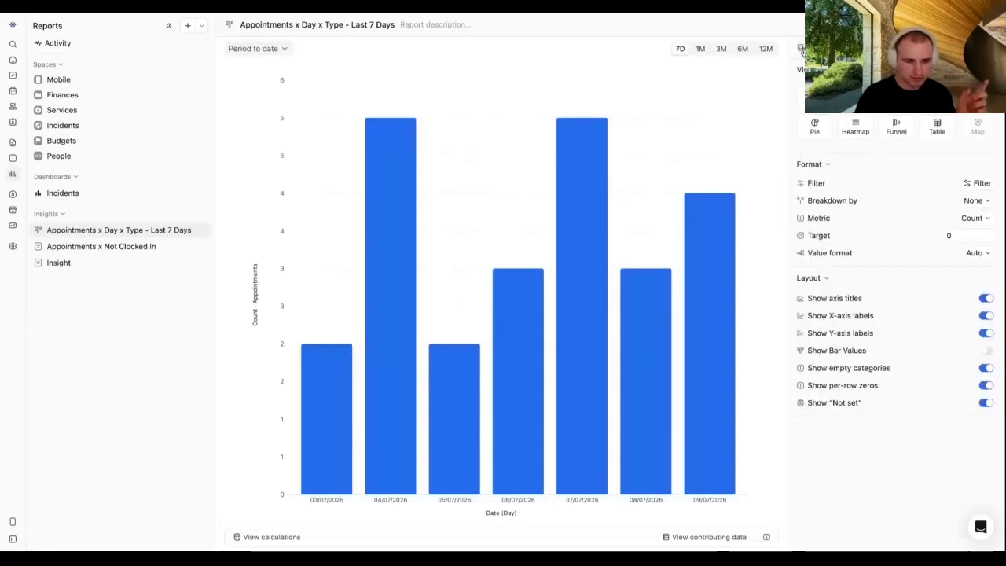
mouse_move(734, 207)
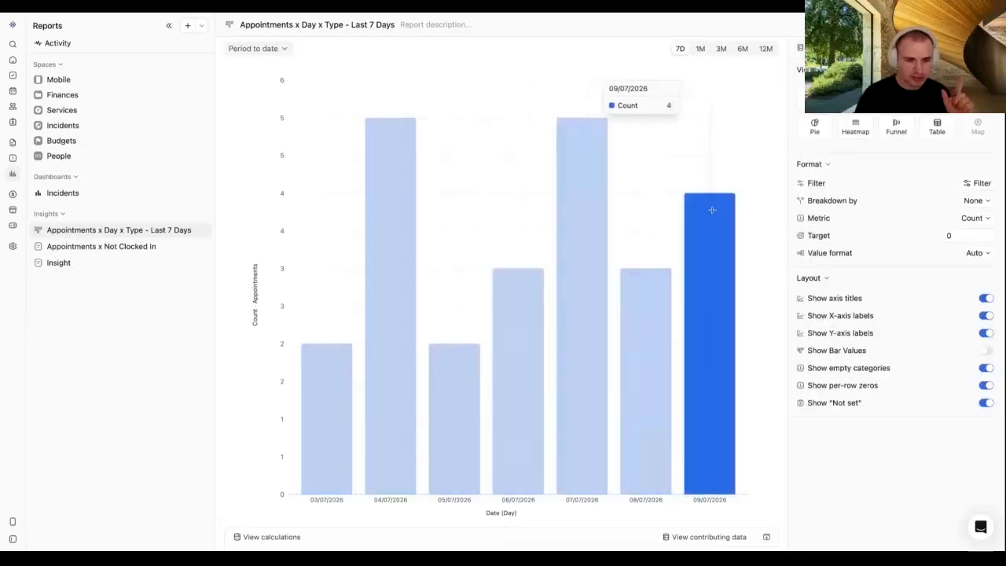
mouse_move(653, 242)
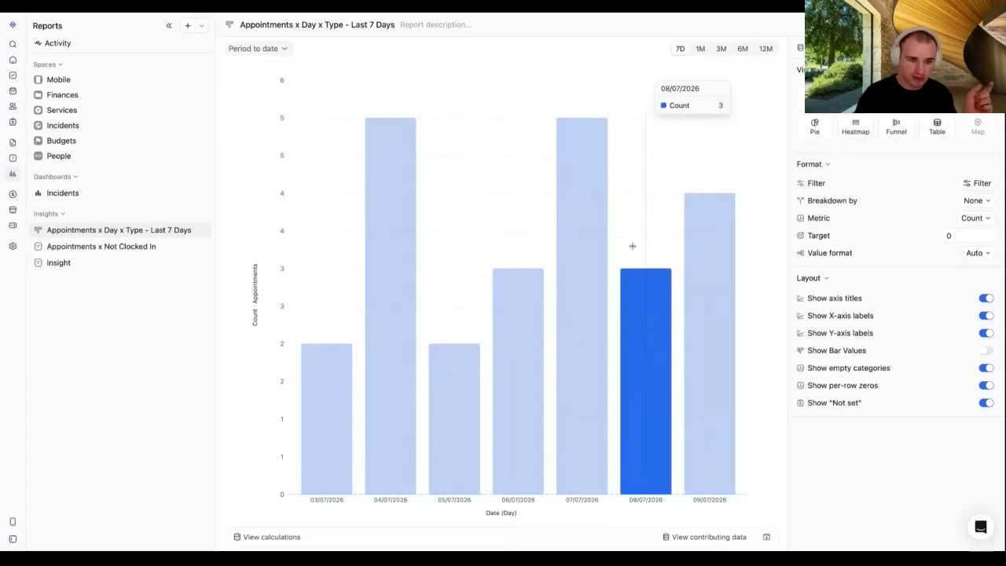
mouse_move(583, 229)
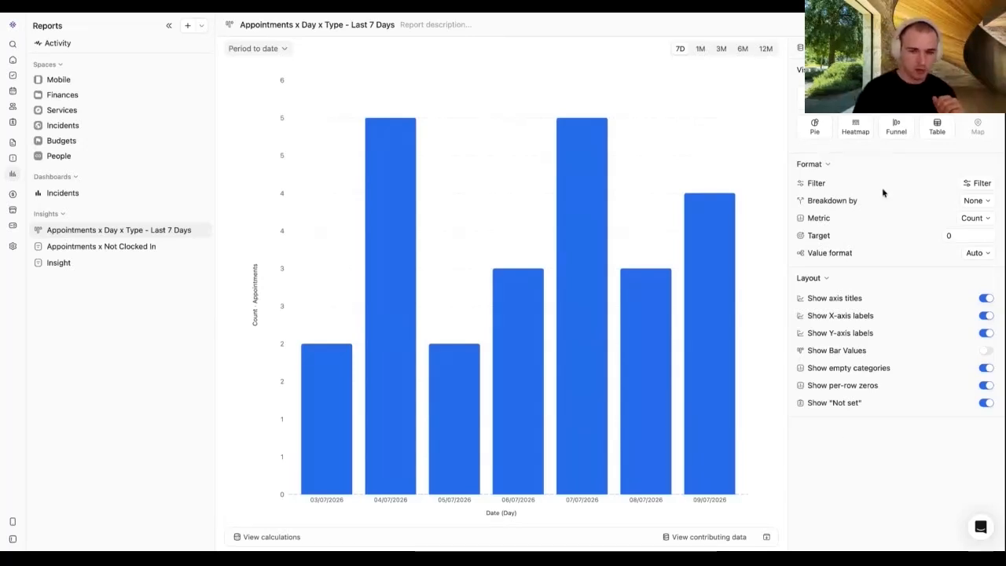
Step: Set Breakdown by to Appointment Type so each day's bar stacks by type
drag(860, 202, 806, 204)
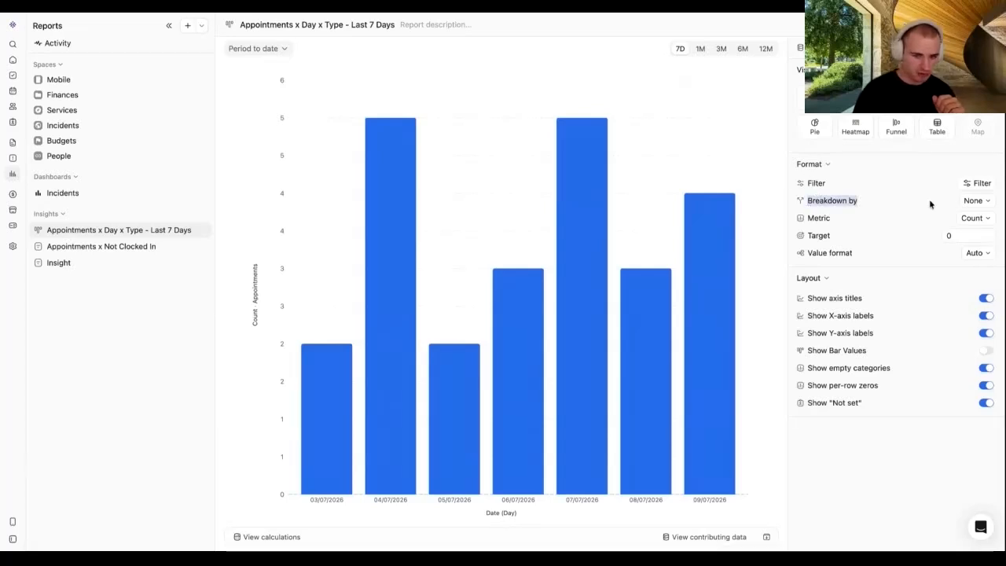
click(972, 200)
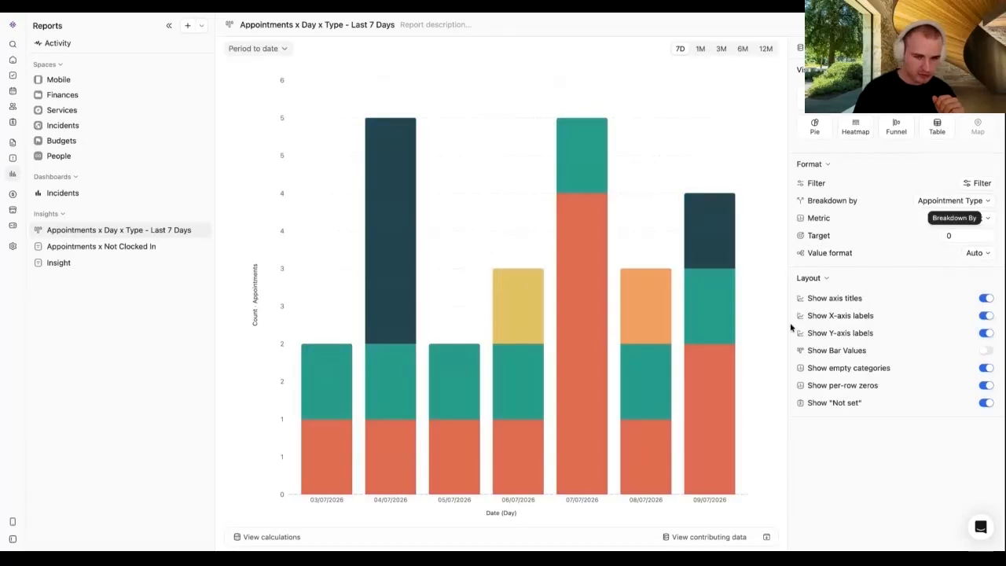
mouse_move(589, 166)
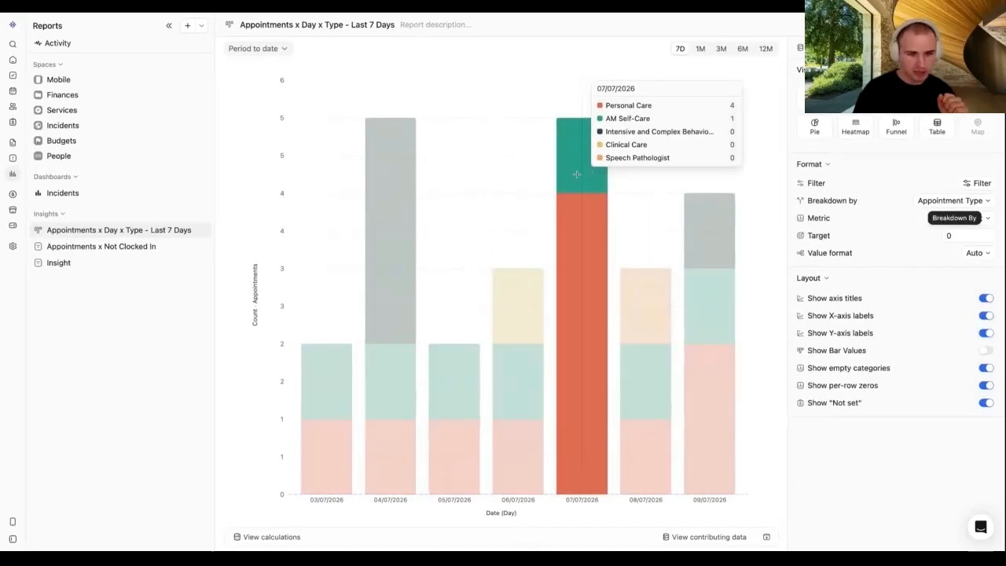
mouse_move(528, 177)
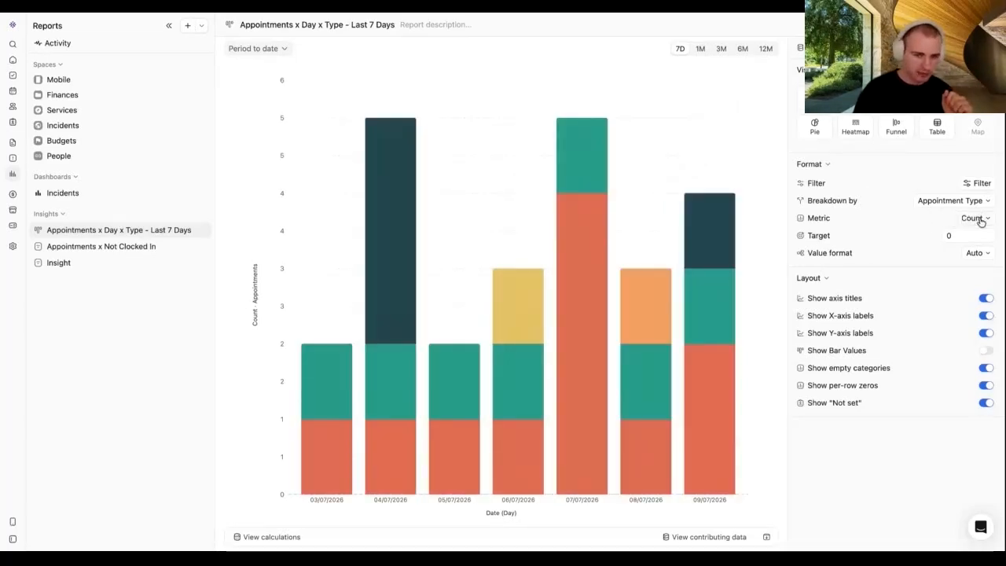
Step: Chart the Sum of Service Hours per day instead of counts, with each bar's value shown above it
click(974, 218)
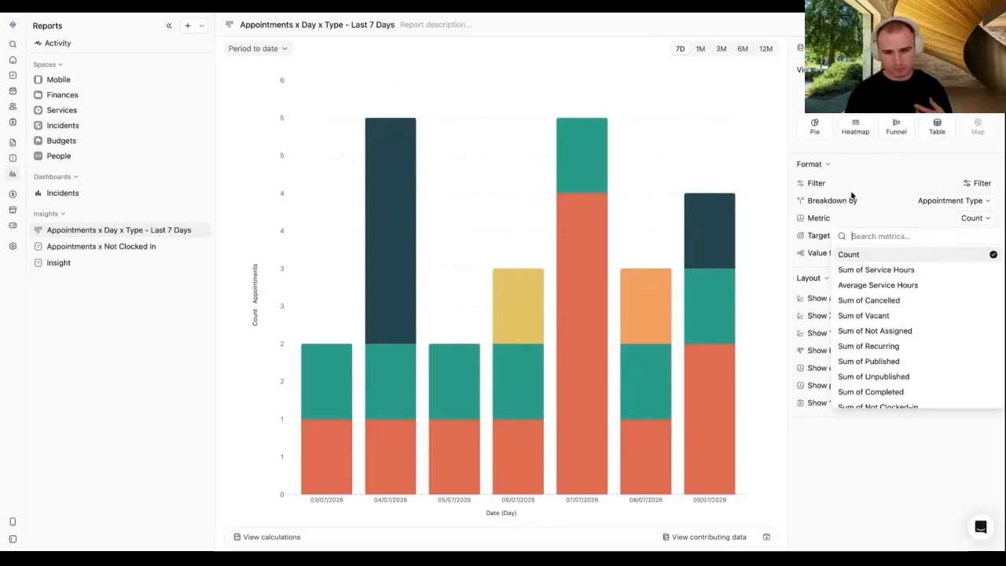
click(876, 269)
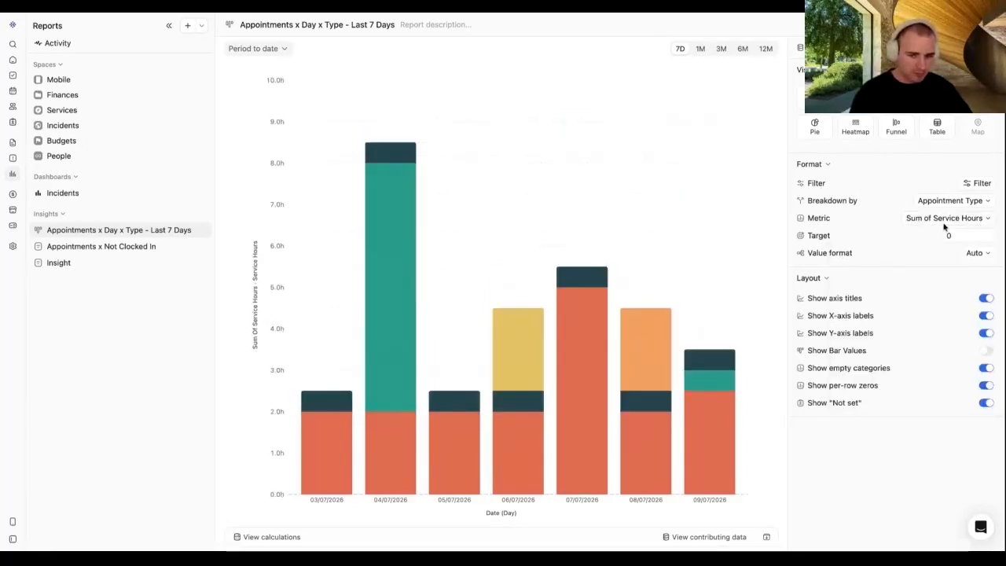
mouse_move(682, 297)
mouse_move(530, 284)
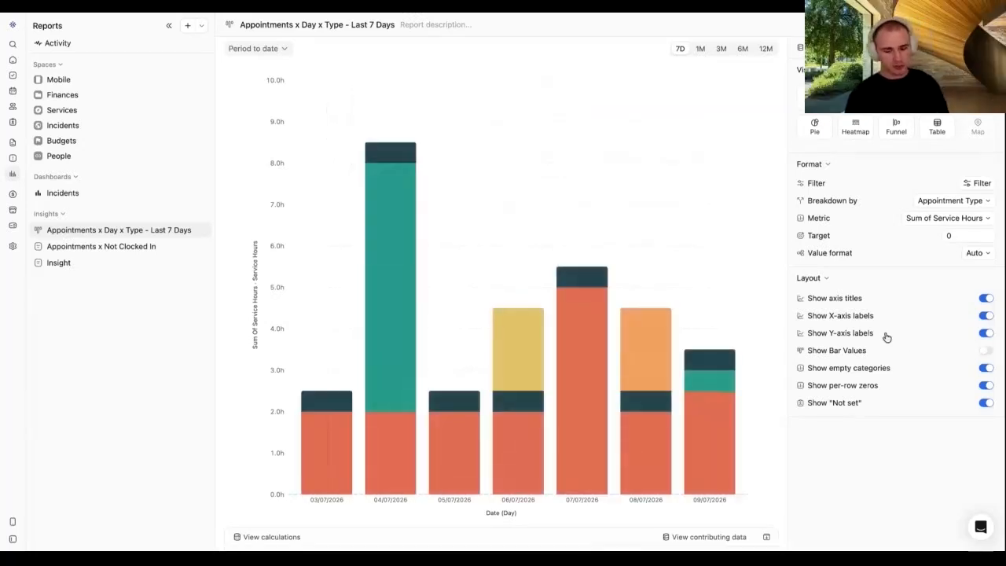
click(986, 350)
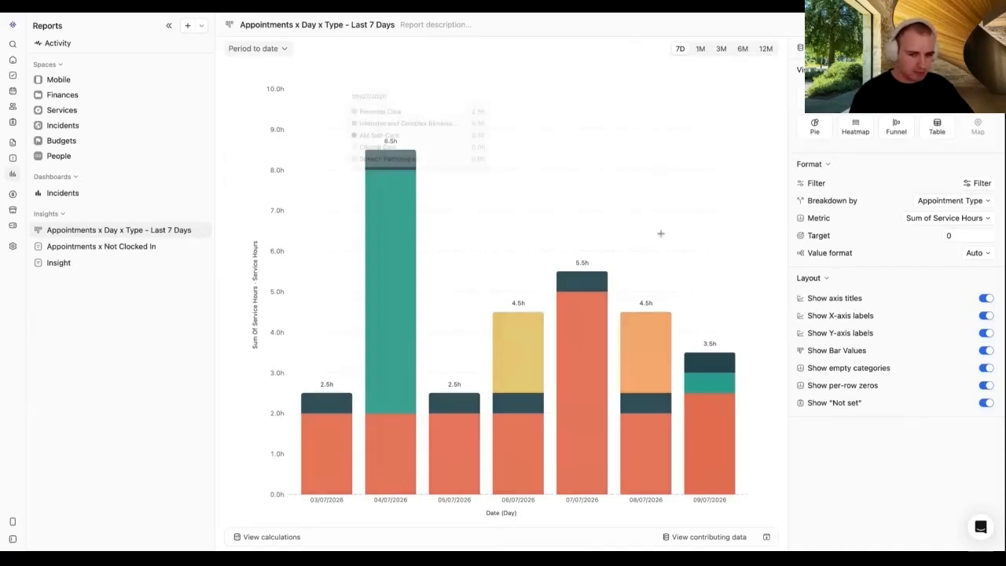
click(964, 236)
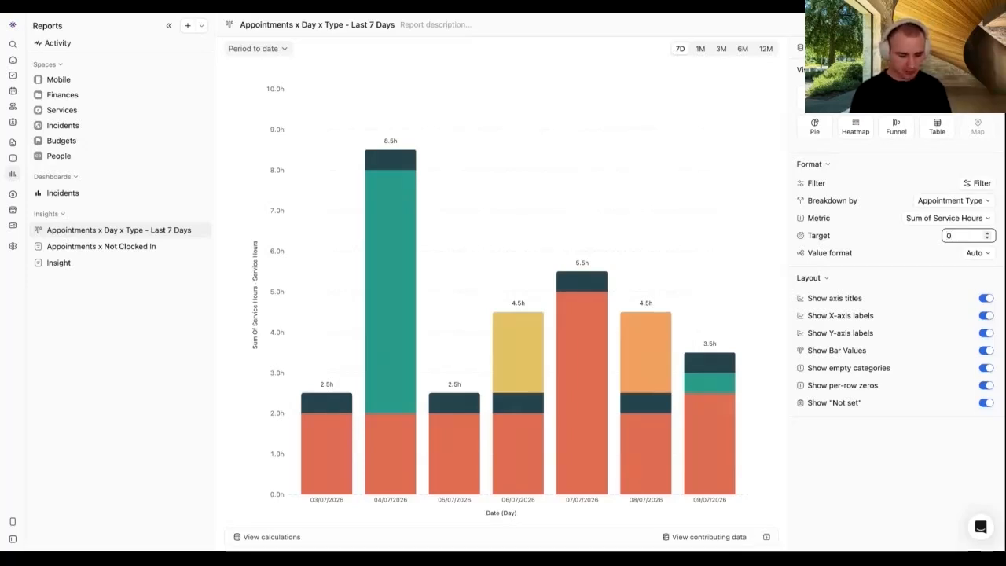
Step: Set the chart's target to 5.5 so a dashed line appears at 5.5h
text(5)
key(Delete)
text(6)
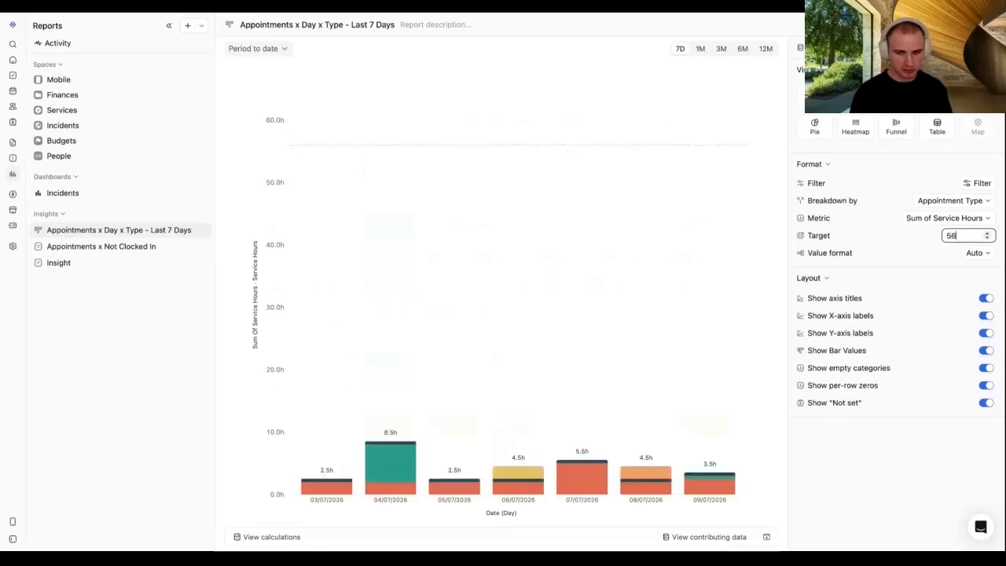
key(BackSpace)
text(.5)
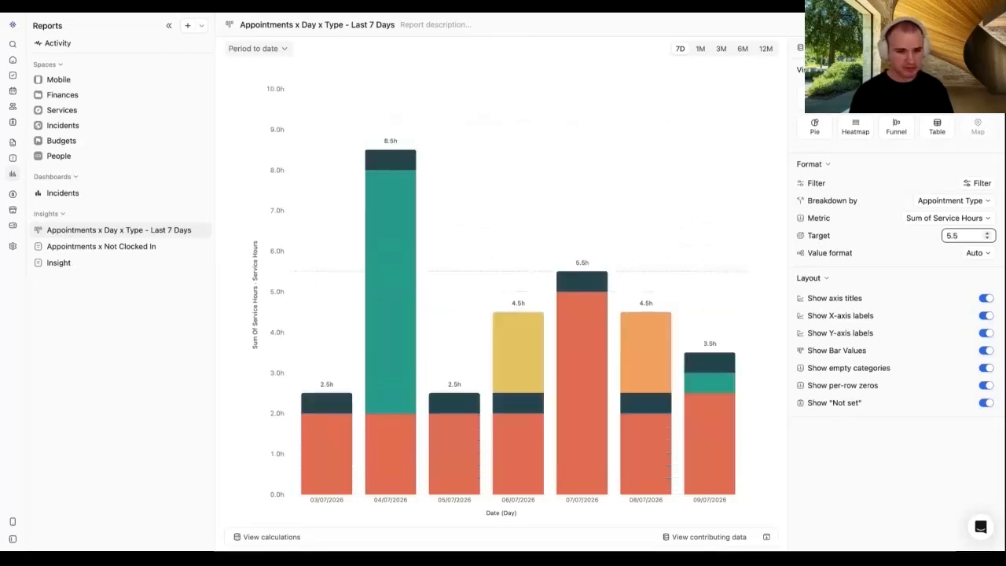
click(841, 487)
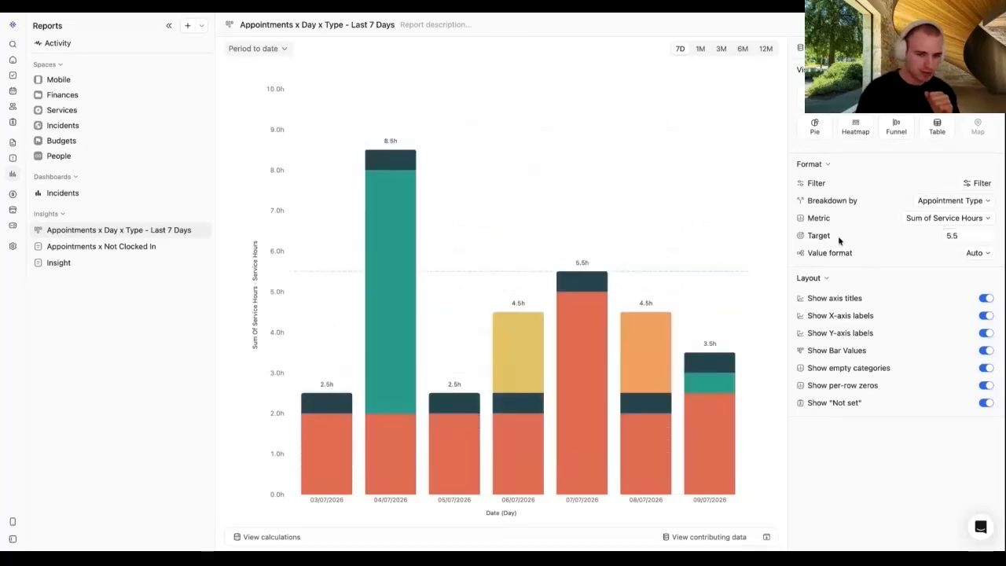
drag(839, 240, 807, 242)
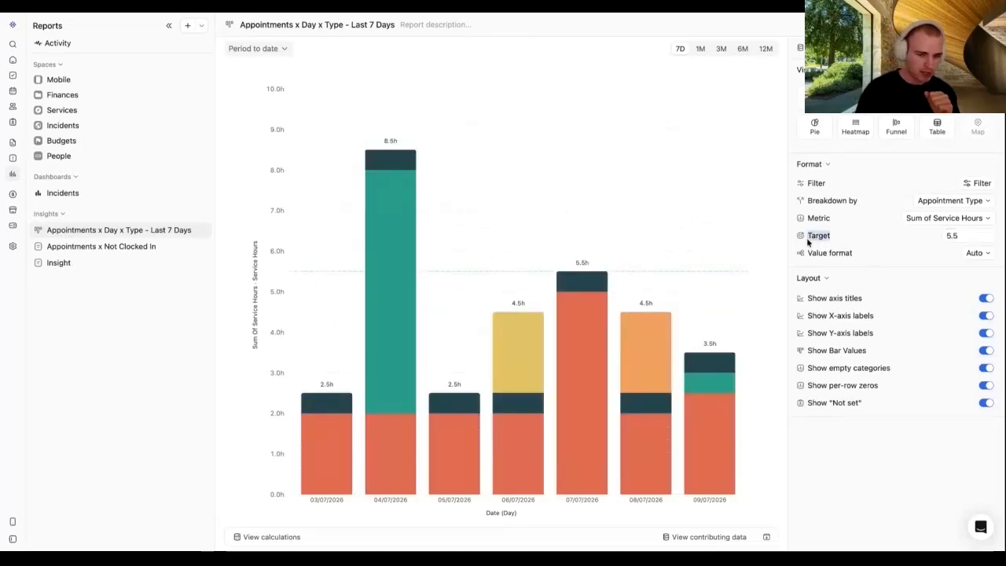
click(947, 238)
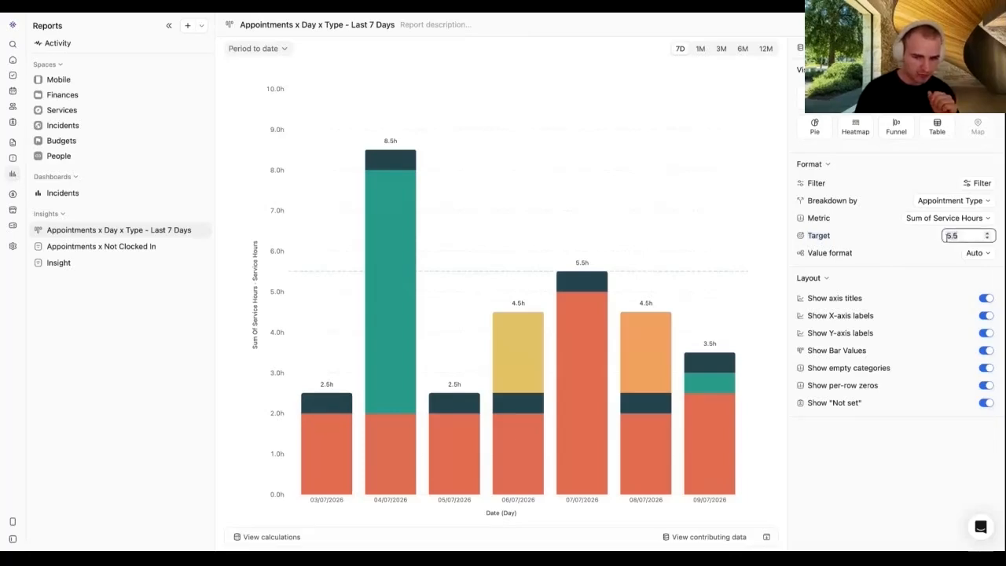
click(874, 238)
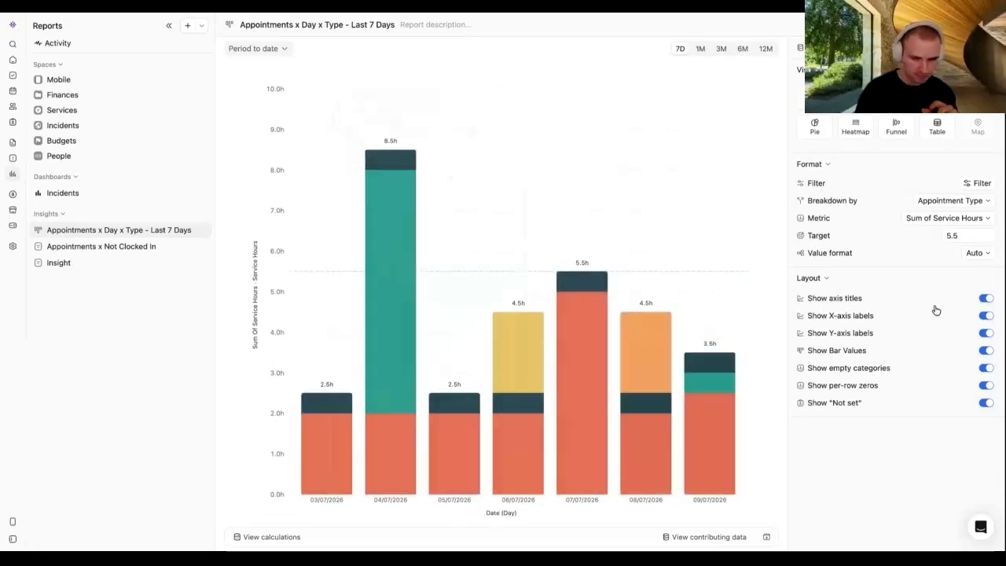
Step: Turn off empty categories, per-row zeros and "Not set" values, keeping axis labels and bar values on
click(990, 318)
click(991, 318)
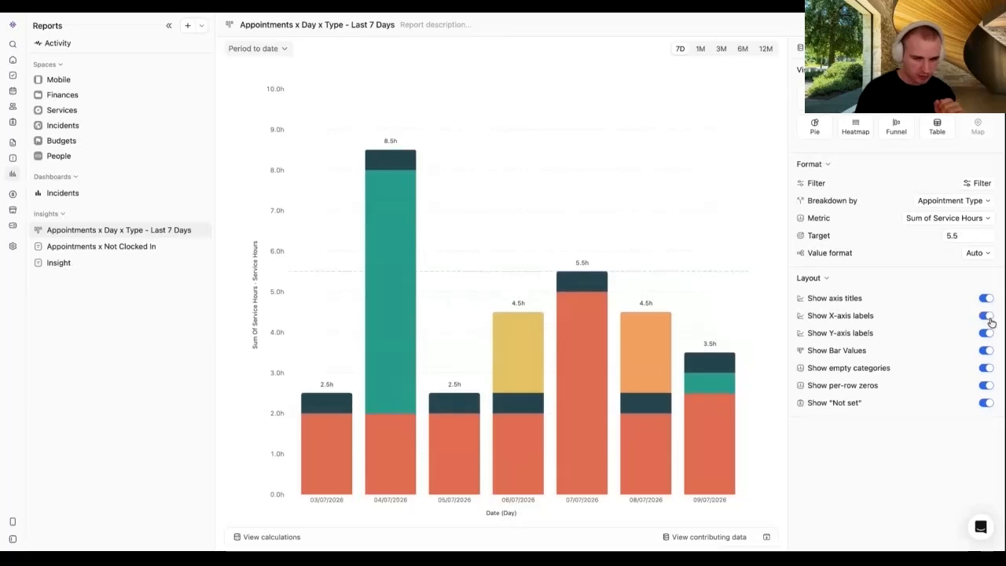
click(986, 351)
click(987, 353)
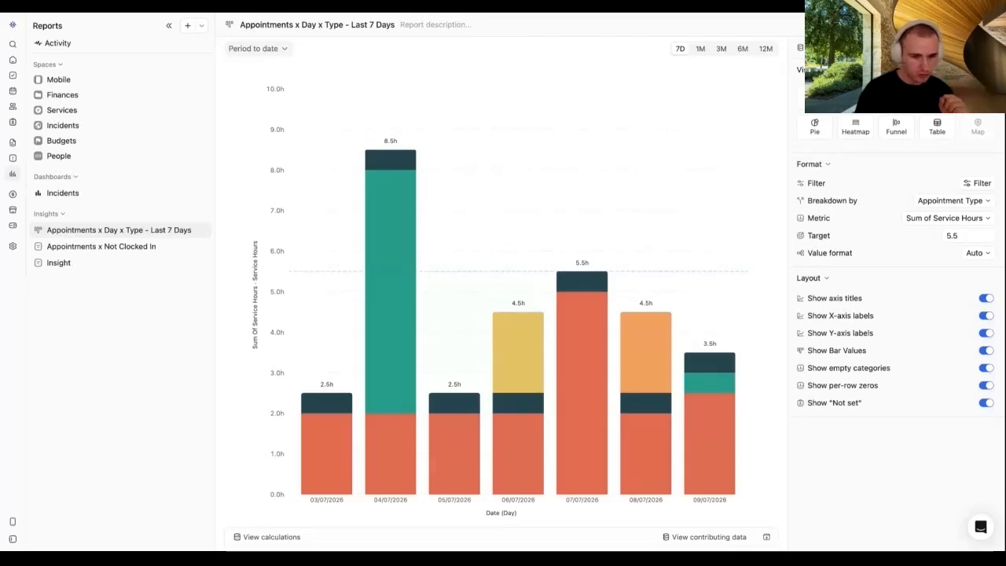
click(986, 367)
click(987, 385)
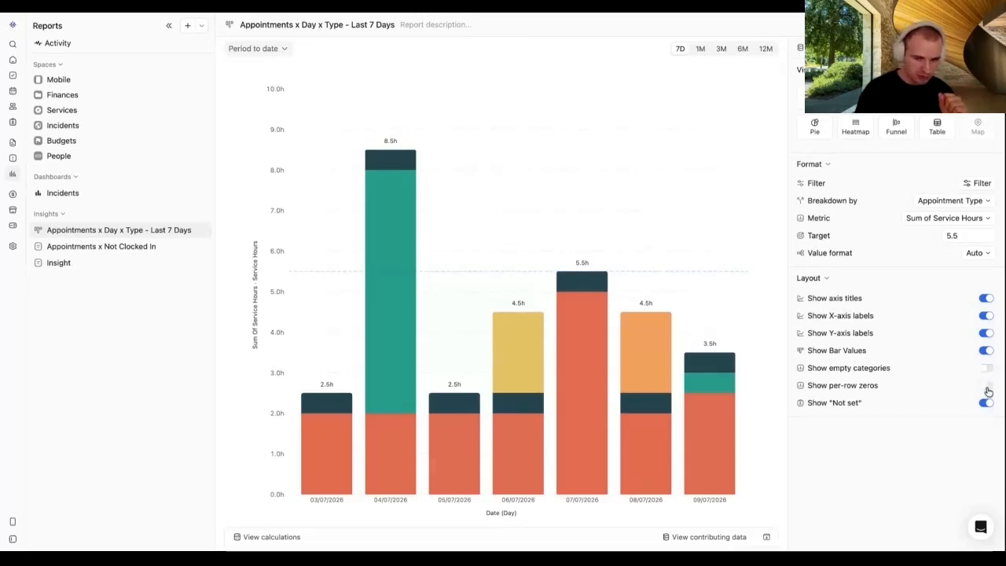
click(987, 402)
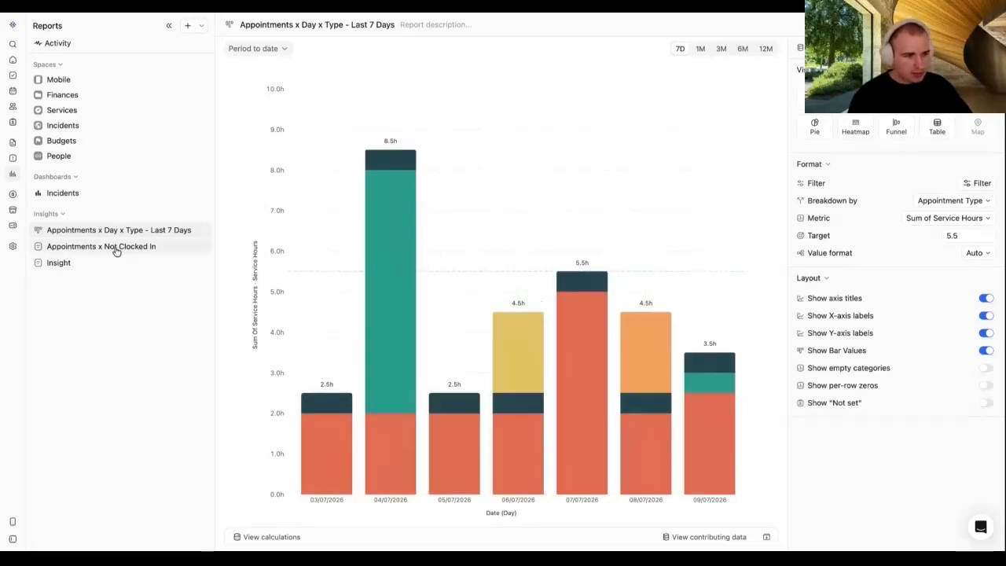
Step: Delete the Appointments x Not Clocked In insight and add a new blank Untitled insight
click(116, 249)
click(120, 234)
right_click(122, 248)
click(145, 257)
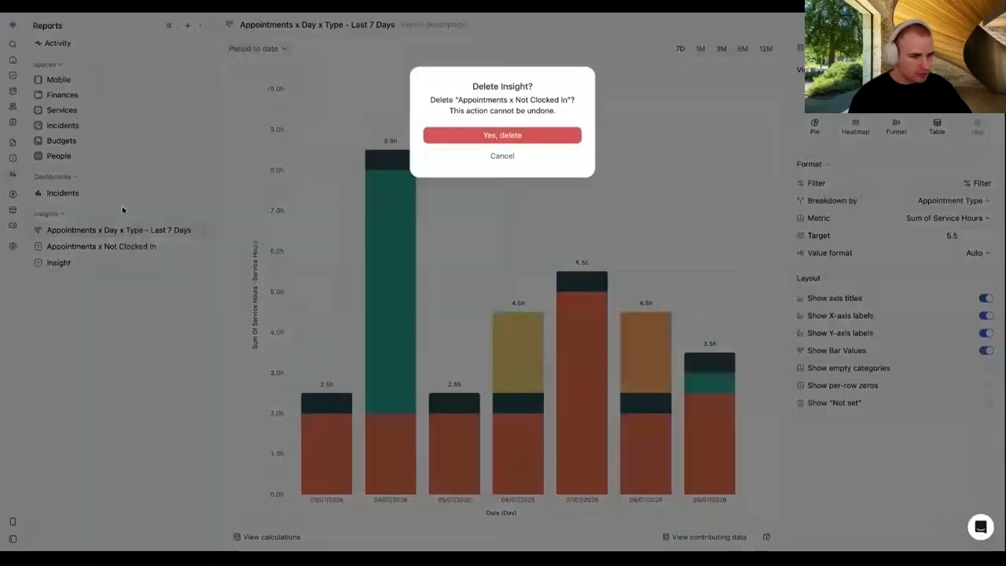
click(498, 138)
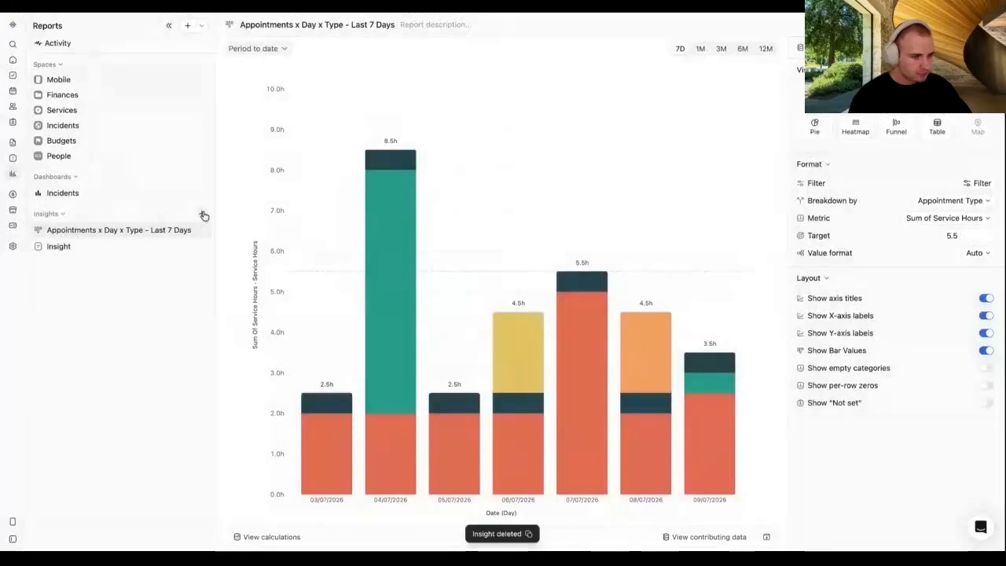
click(203, 215)
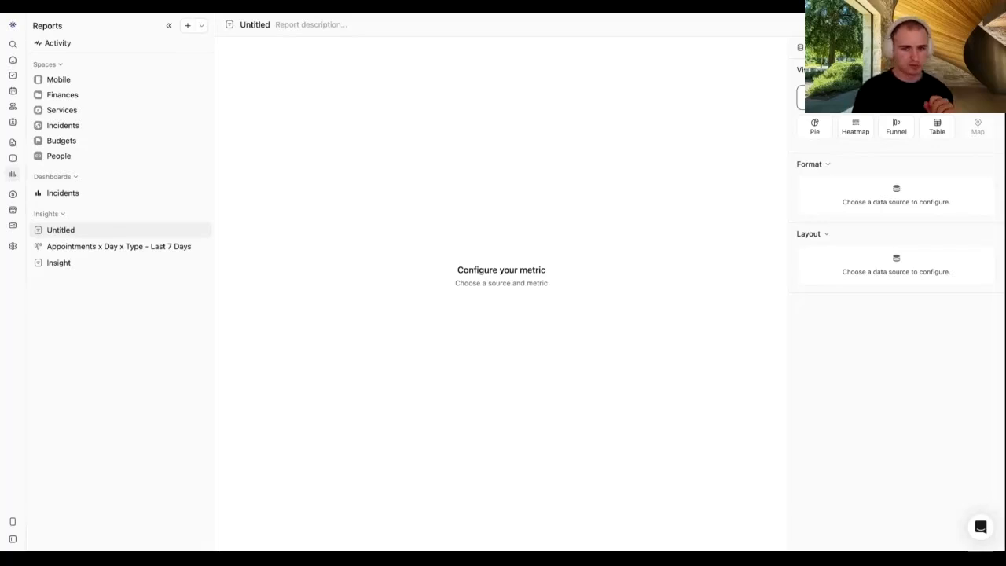
Step: Base the new insight on the Client Appointments overview for the last 7 days, measuring Sum of Not Clocked-out
click(848, 47)
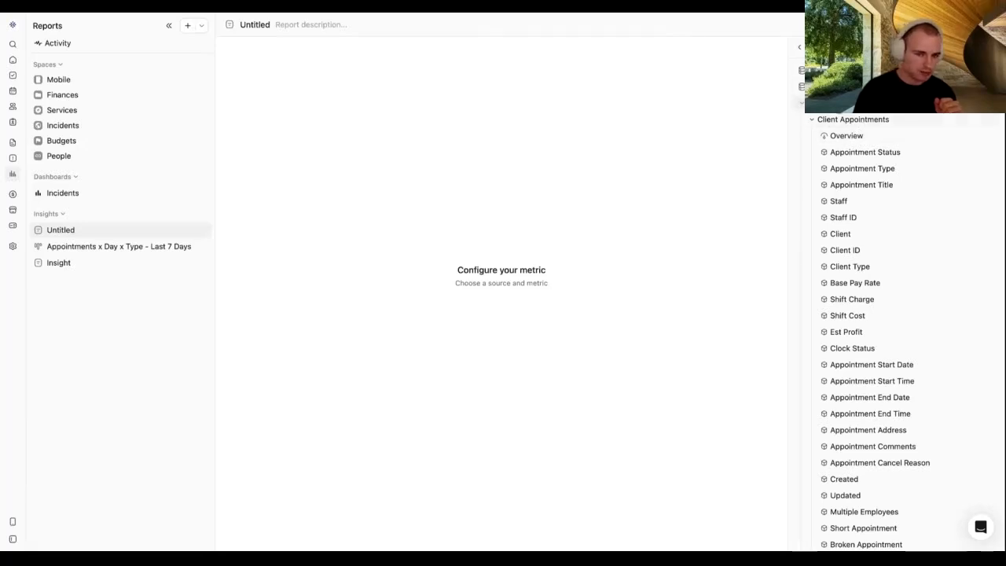
click(843, 137)
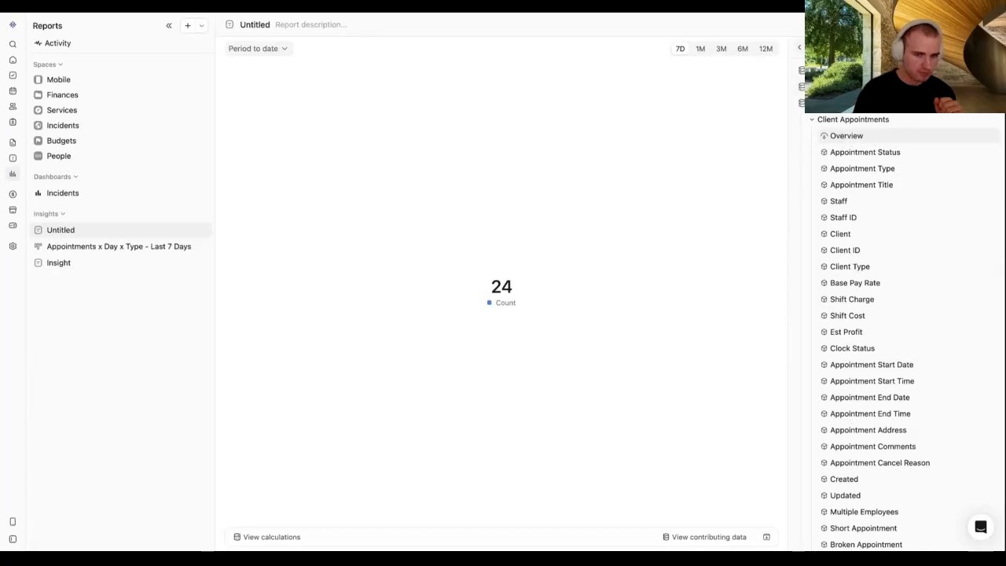
click(801, 47)
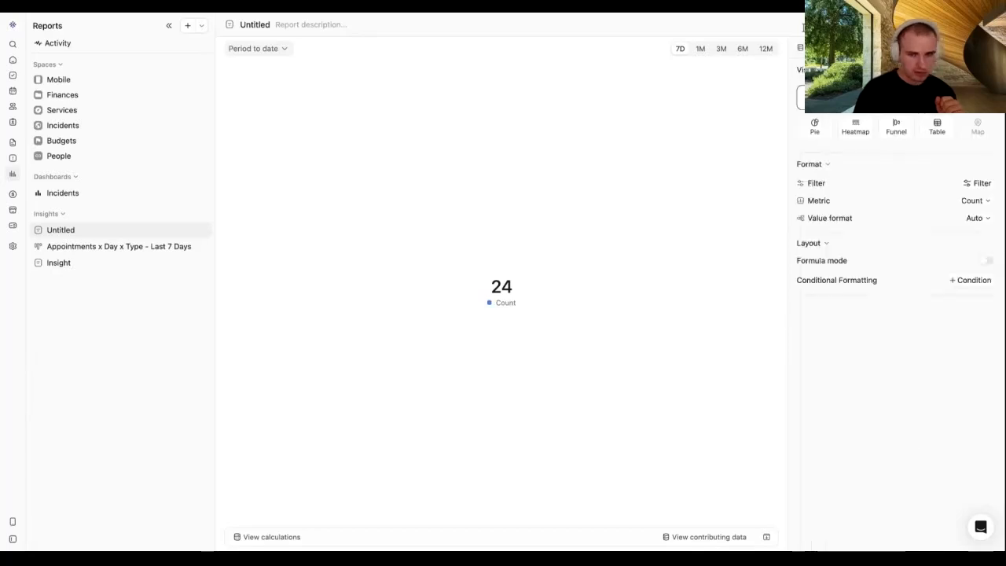
click(678, 51)
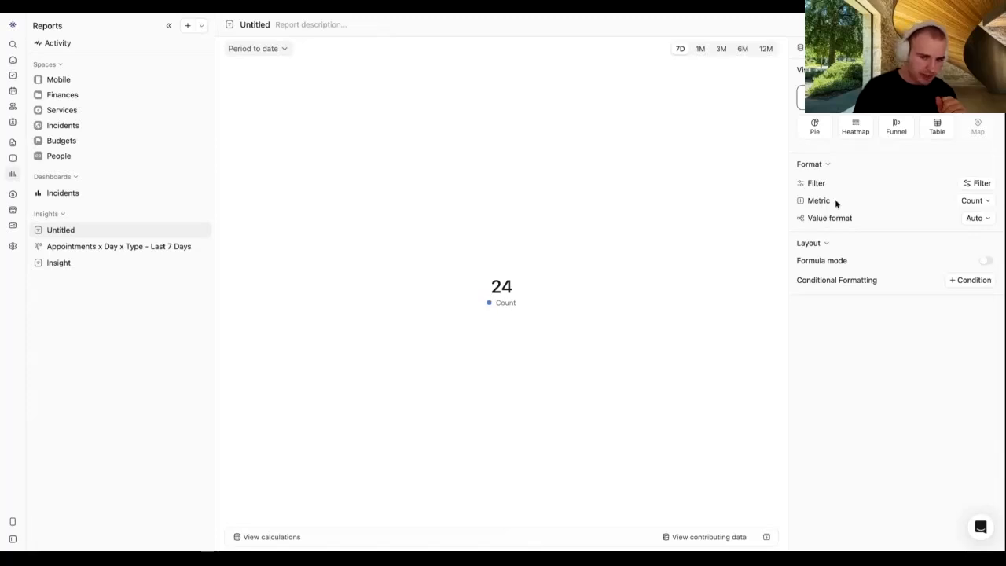
drag(835, 203, 809, 203)
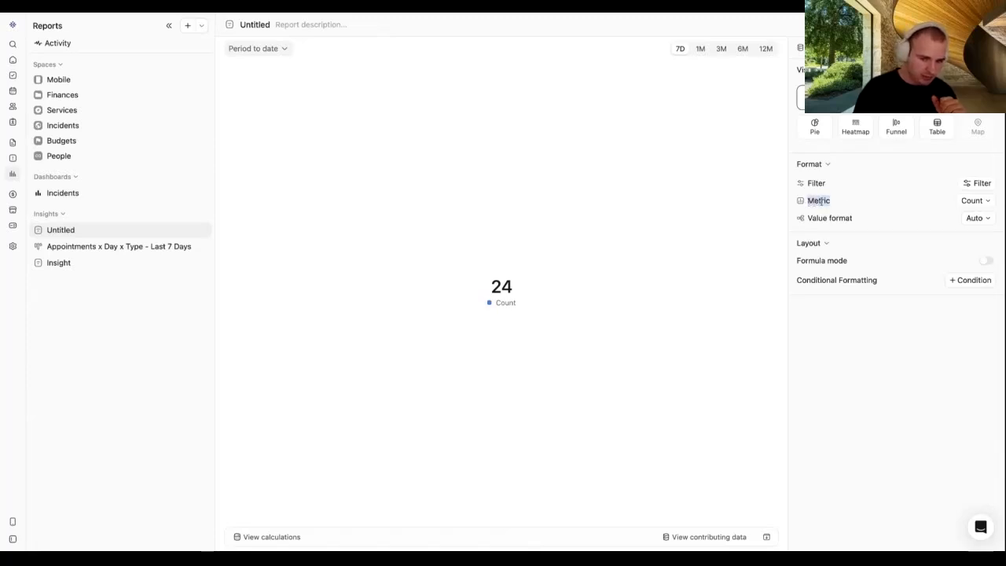
click(982, 203)
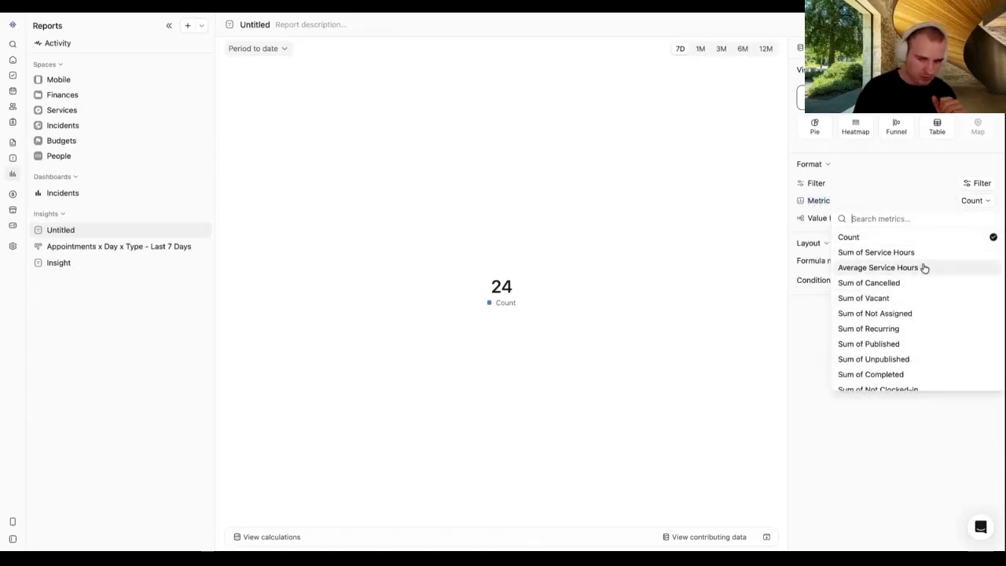
scroll(916, 312, down, 2)
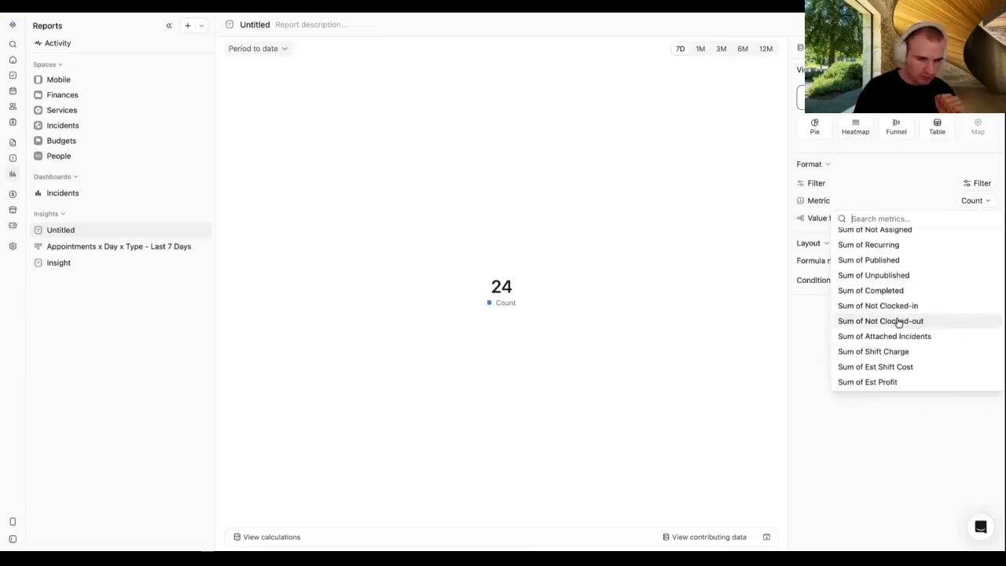
click(898, 322)
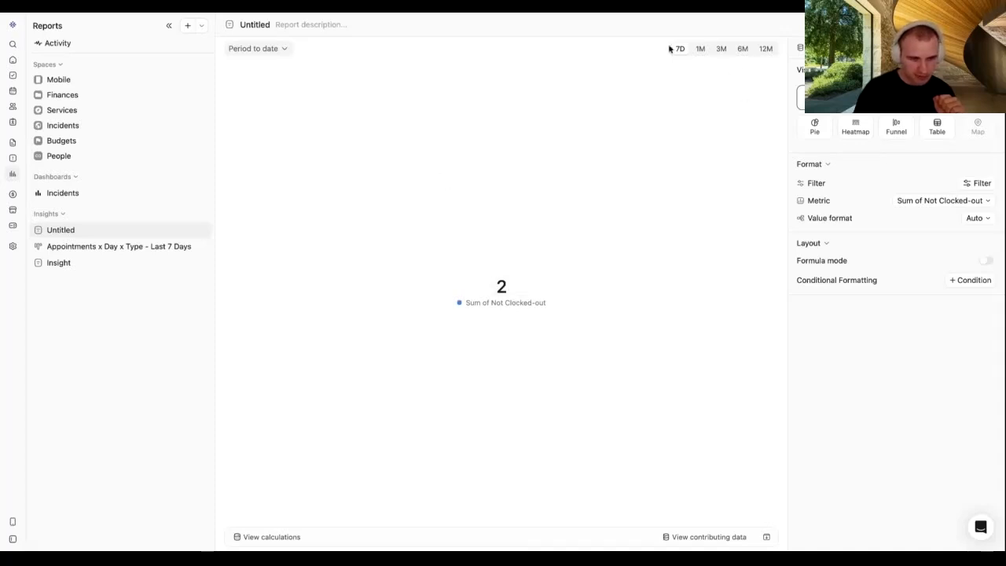
Step: Review the appointments contributing to the total of 2
click(501, 286)
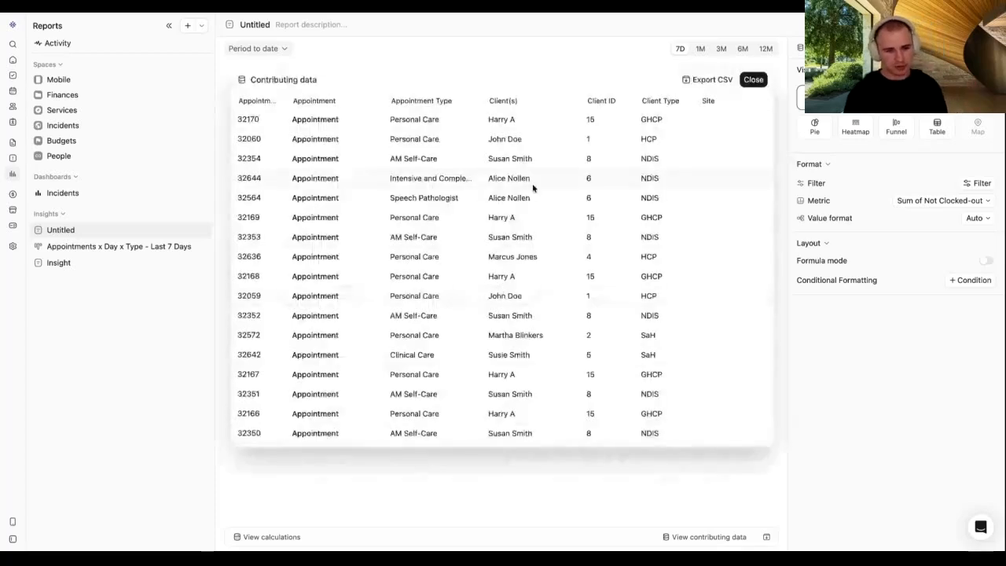
click(833, 367)
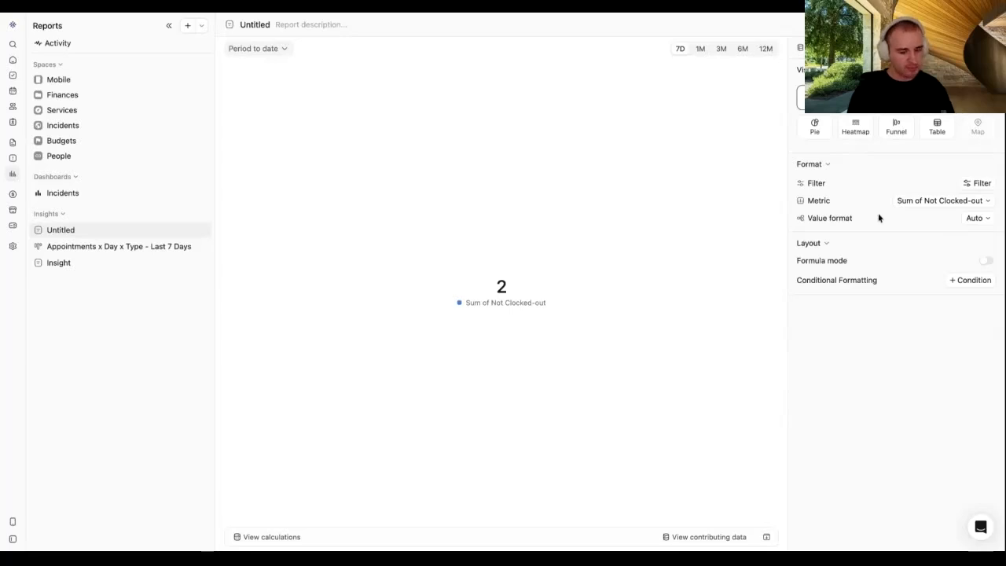
click(501, 290)
scroll(510, 228, down, 5)
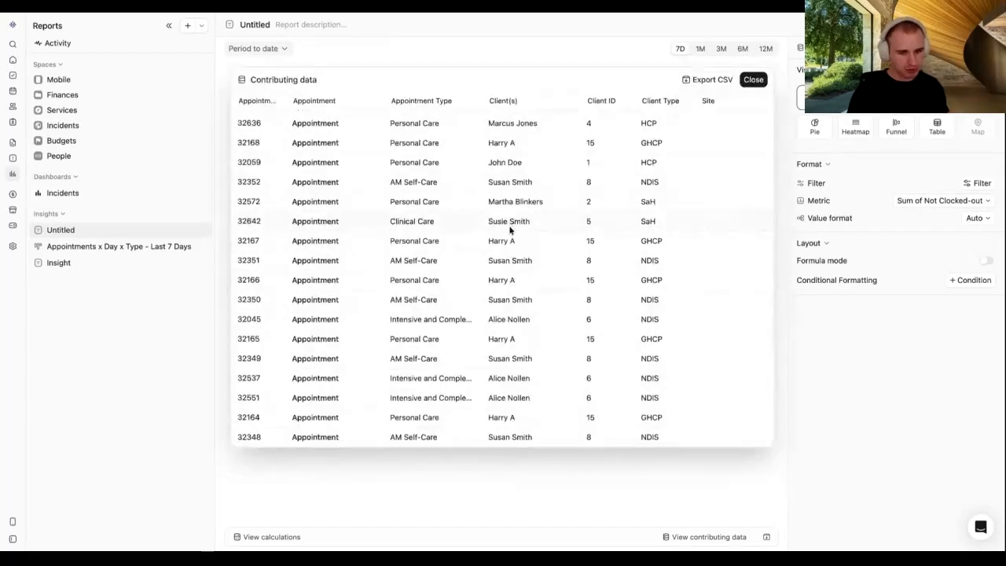
scroll(509, 230, up, 4)
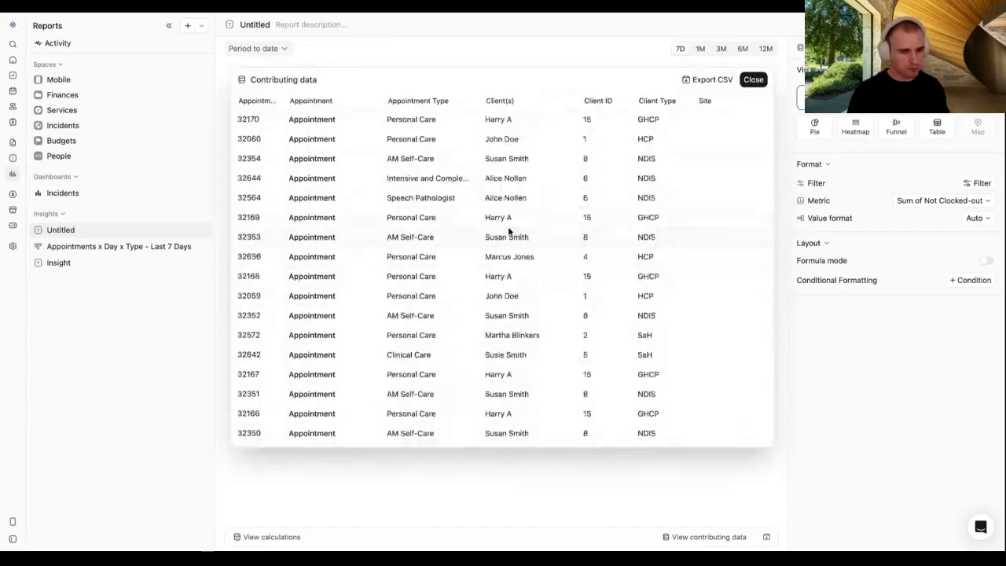
click(841, 364)
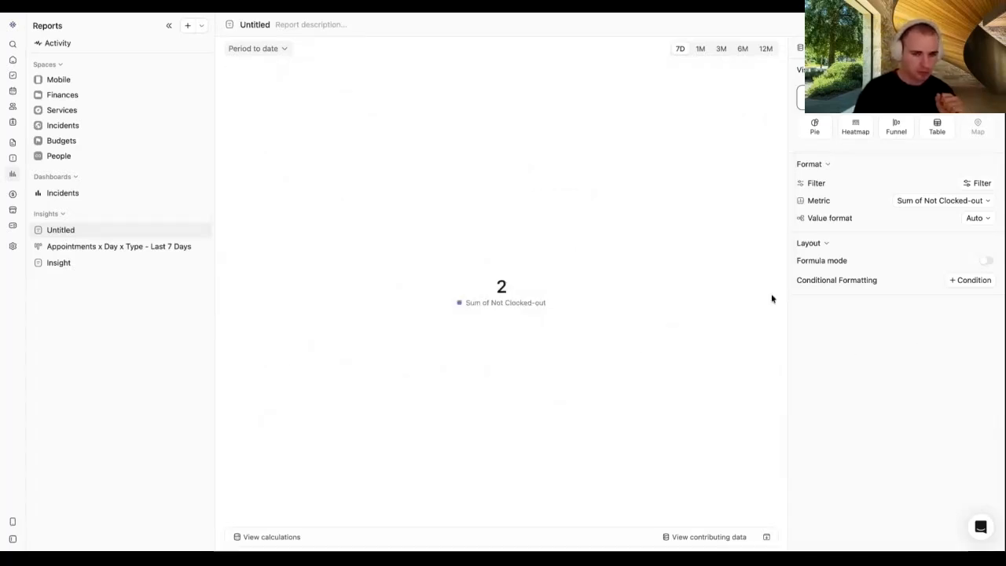
Step: Switch the metric back to Count and filter on Clock Status is Not clocked out
click(935, 204)
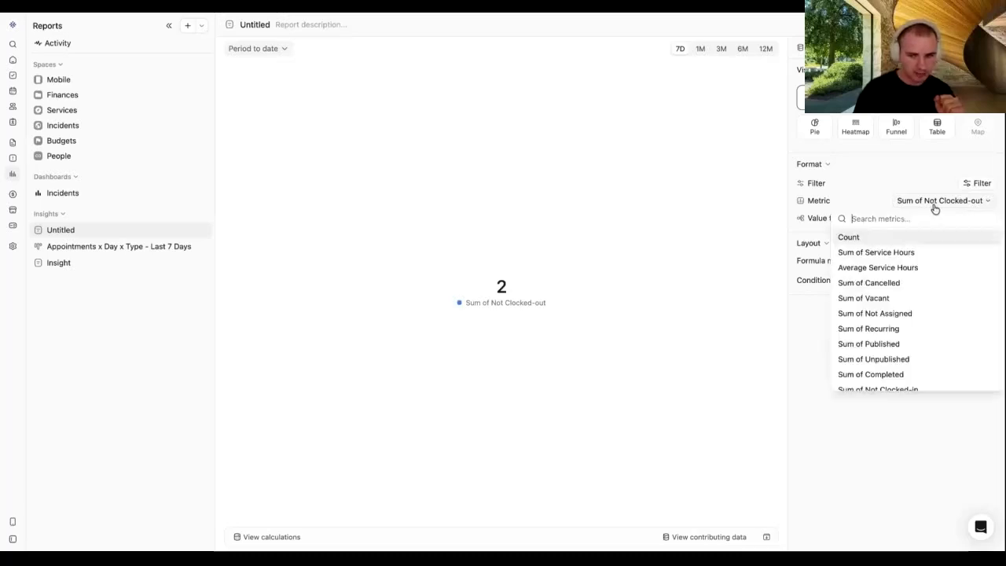
click(850, 236)
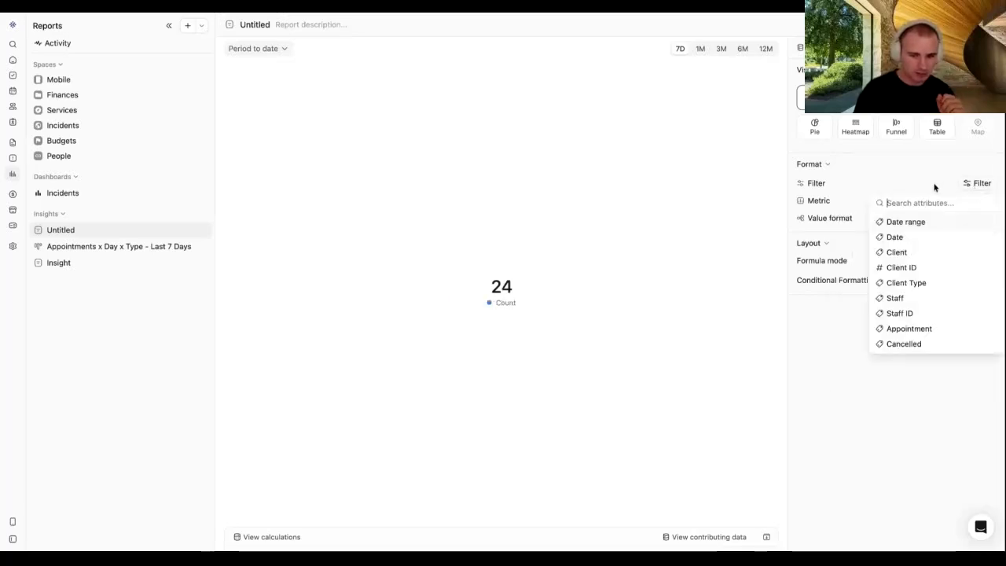
scroll(938, 267, down, 4)
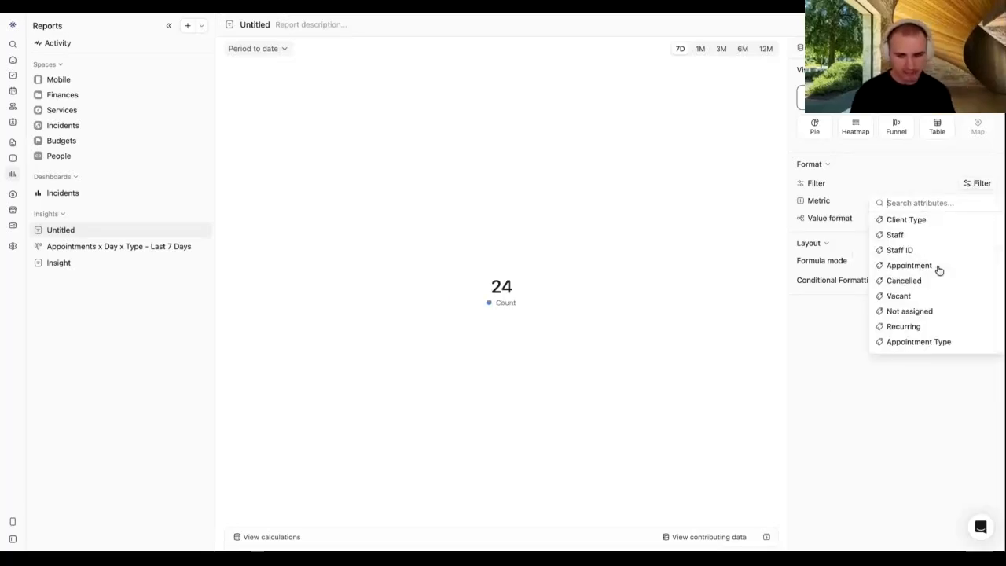
text(clo)
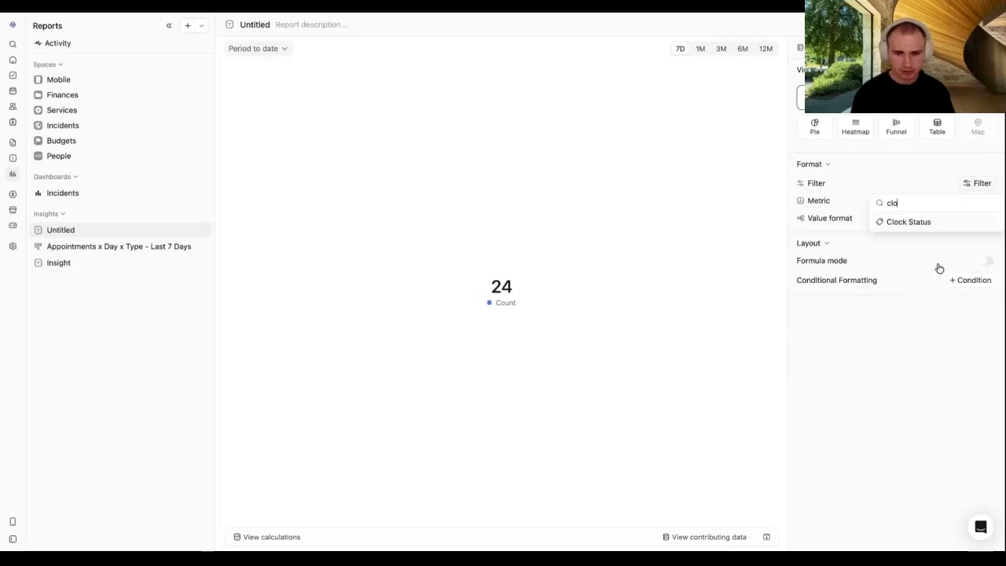
key(Return)
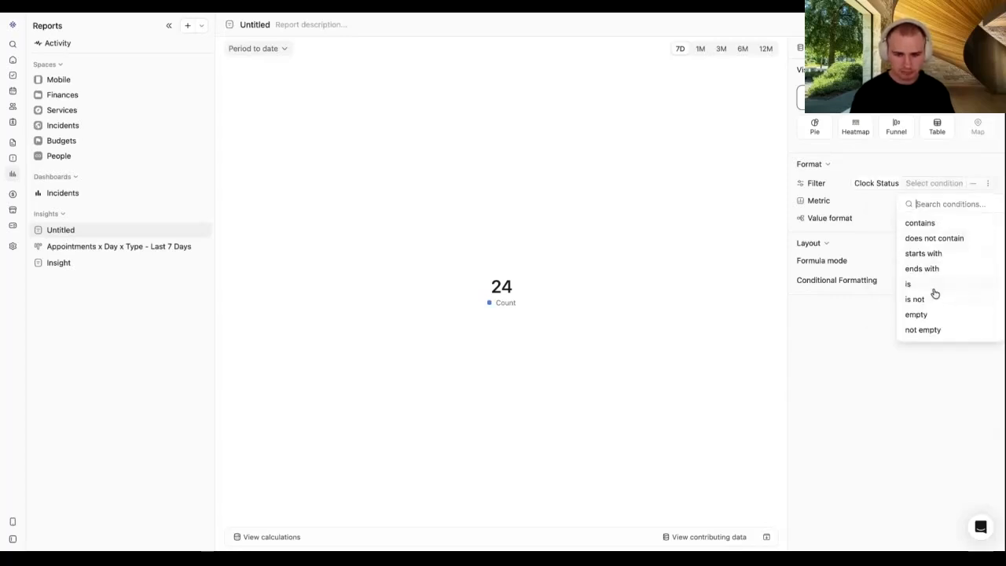
click(929, 285)
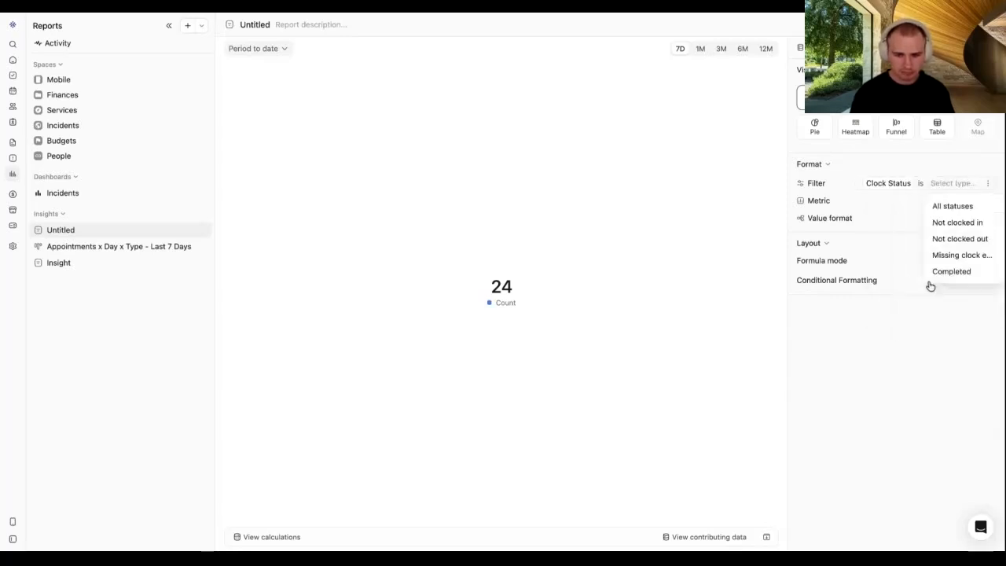
click(958, 221)
click(963, 190)
click(965, 240)
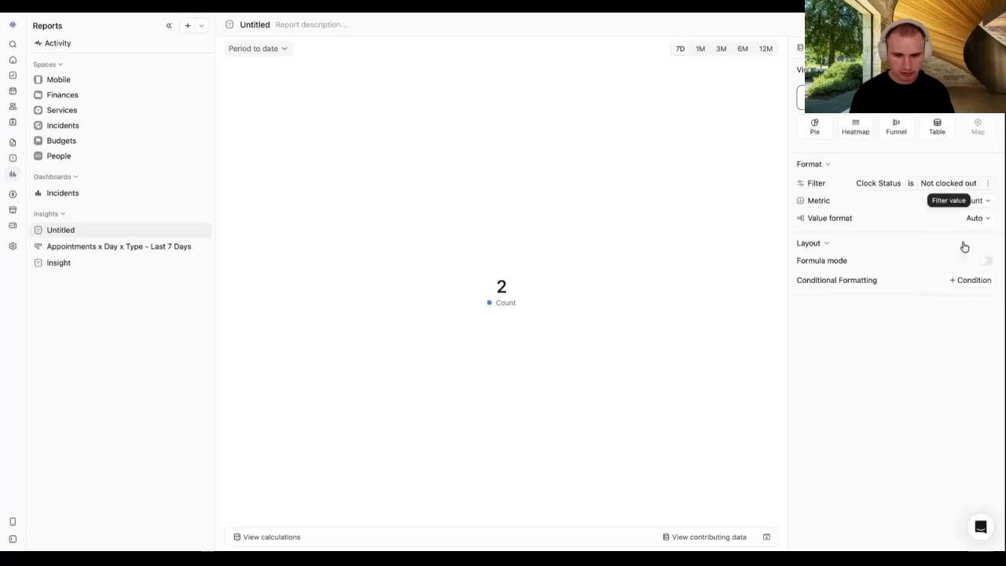
Step: Inspect the two appointments behind the count of 2
click(509, 288)
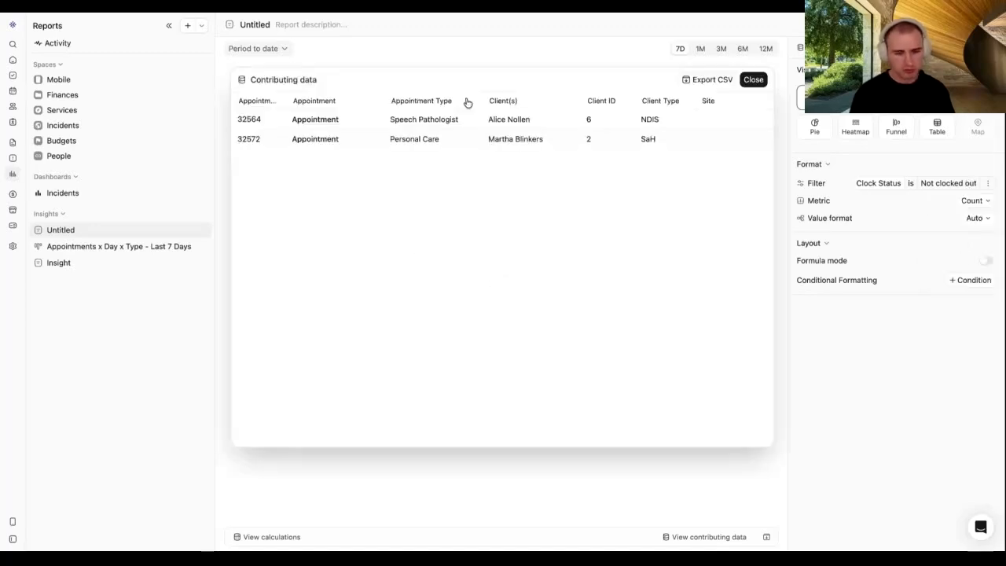
scroll(597, 146, right, 2)
scroll(591, 145, left, 2)
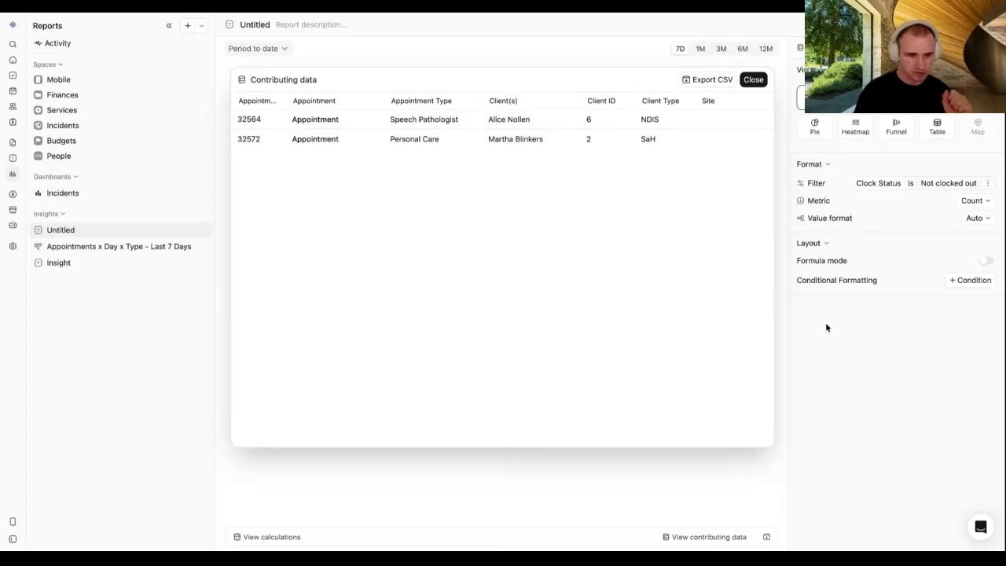
key(Escape)
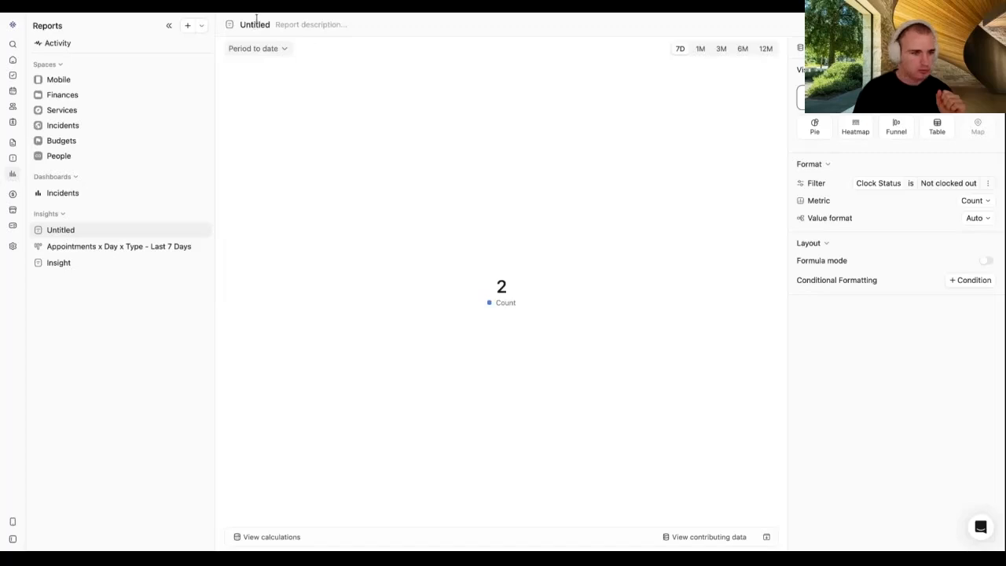
Step: Try formula mode, then add a conditional formatting rule to the Count metric
click(256, 19)
click(910, 380)
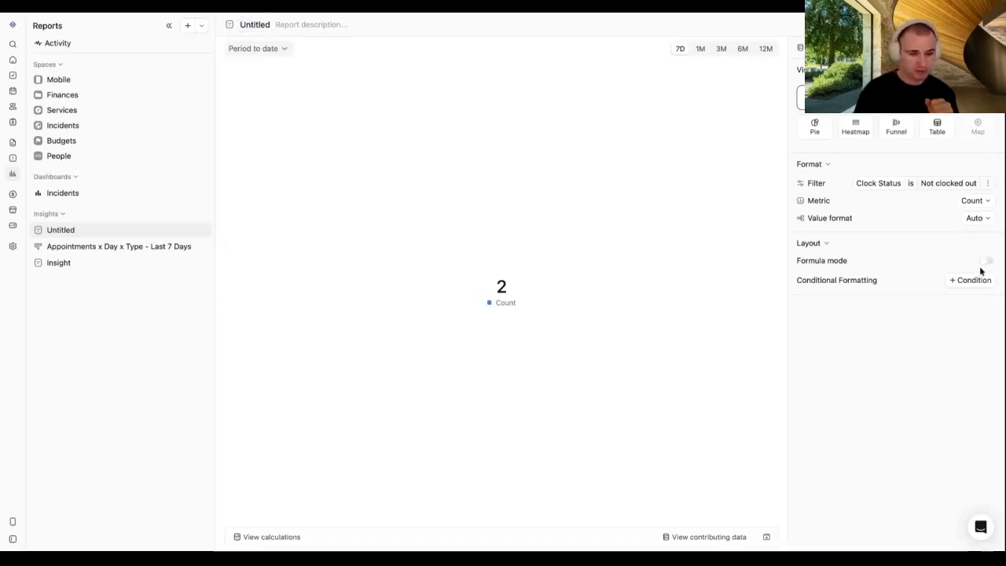
click(984, 262)
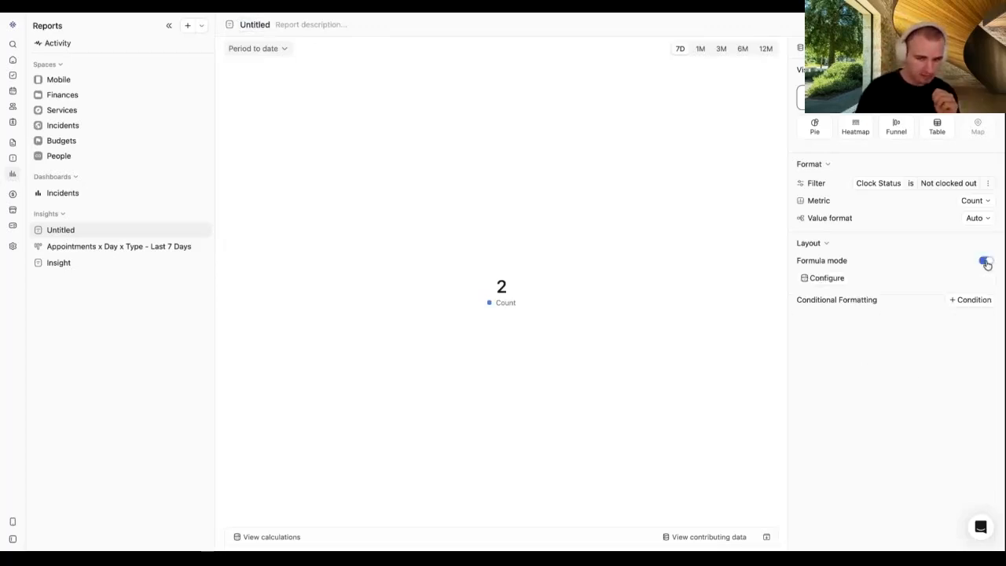
click(983, 261)
click(974, 279)
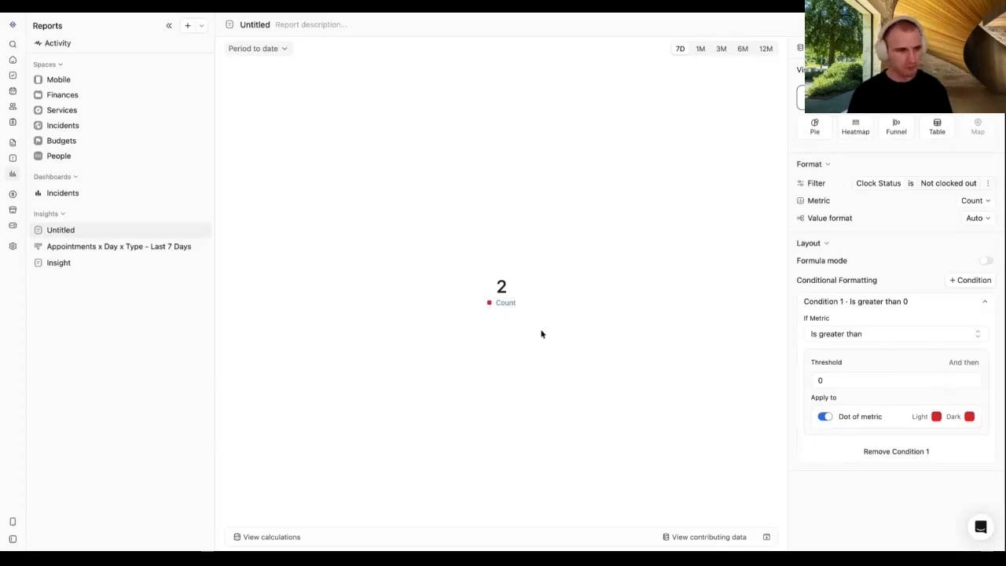
Step: Rename the insight to 'Appointments x Not clocked Out x Last 7 Days'
click(255, 25)
text(Appointments)
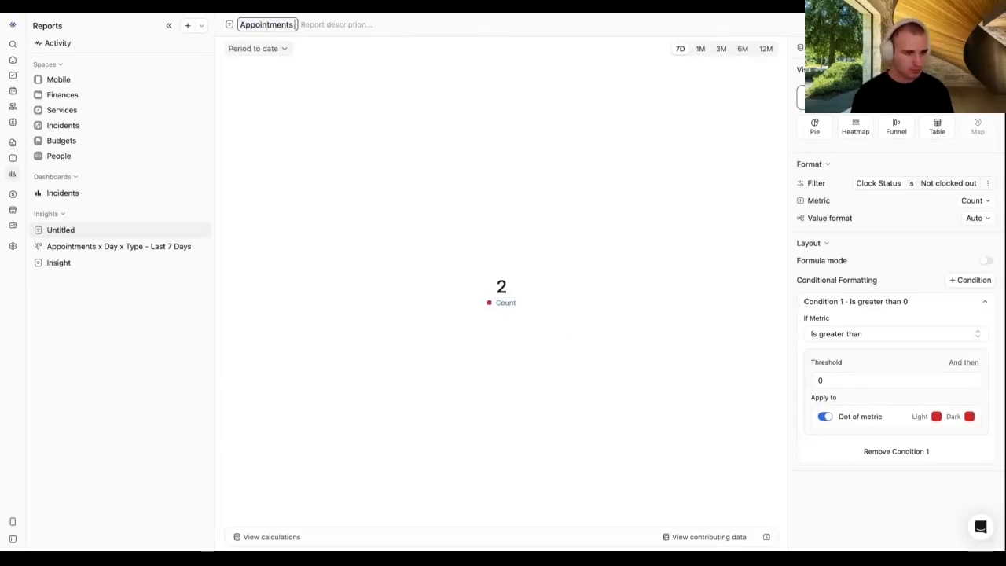
text( x Not clocked)
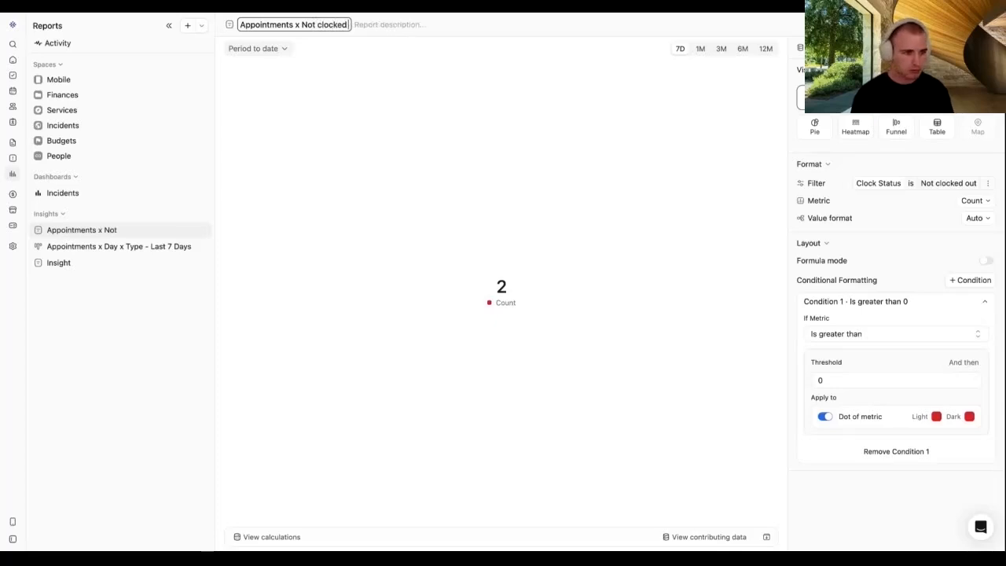
text( Out x Last 7 Days)
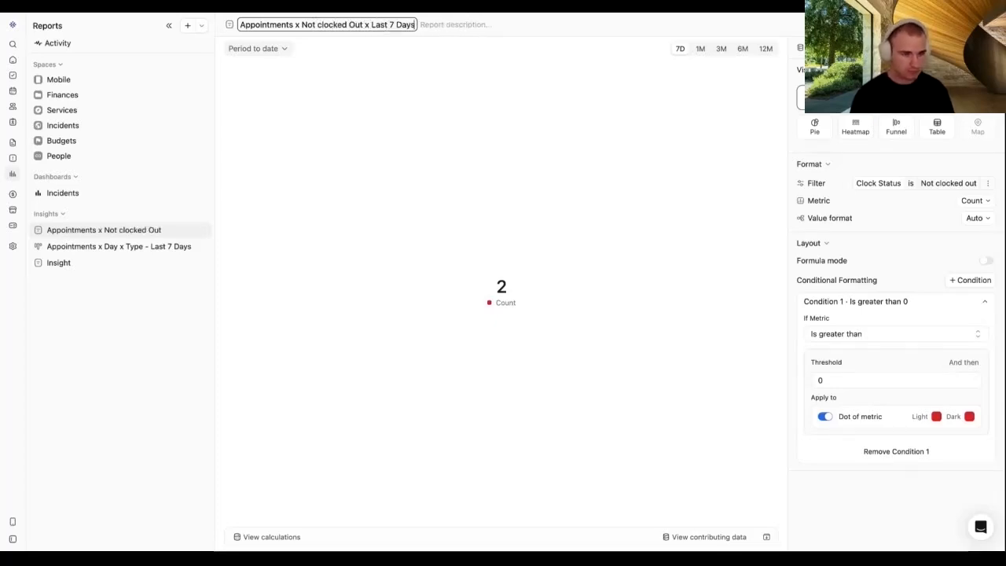
click(409, 130)
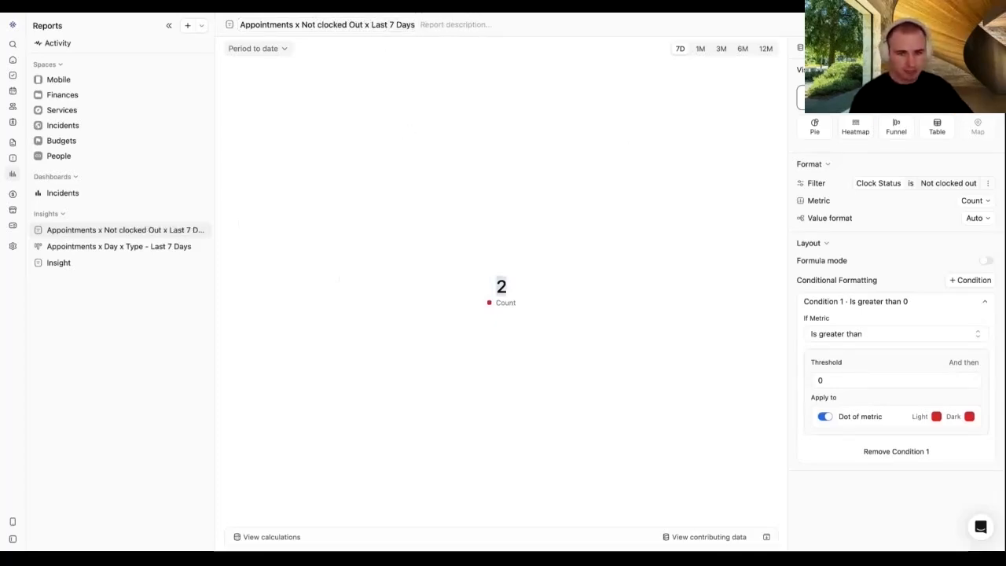
click(578, 255)
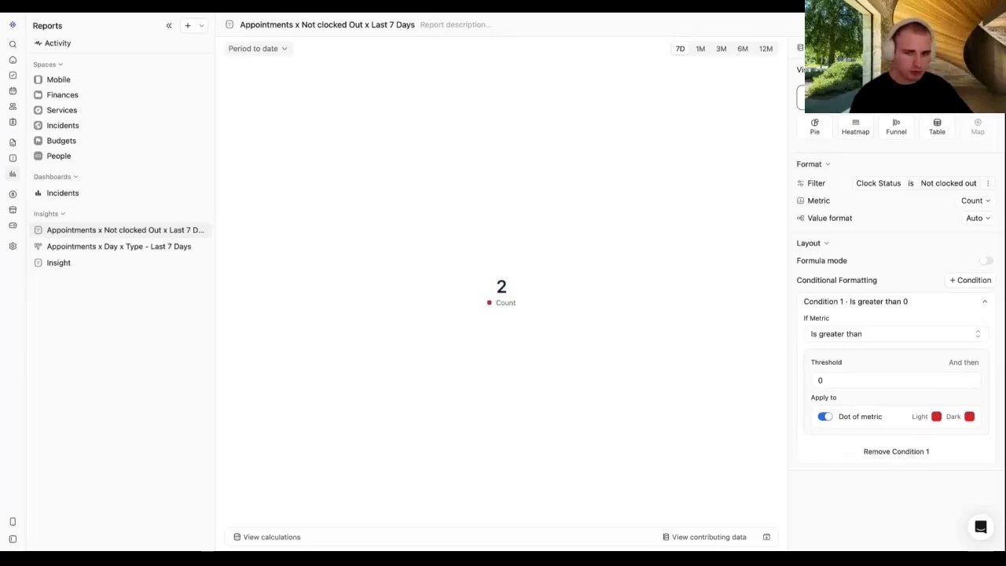
Step: Remove Condition 1, the greater-than-0 formatting rule, from the metric
click(970, 25)
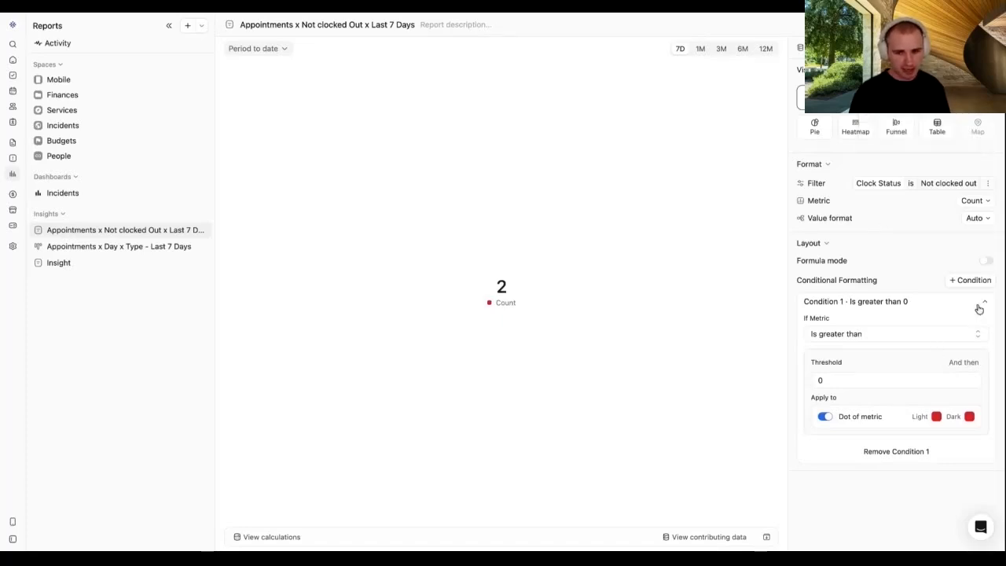
click(905, 451)
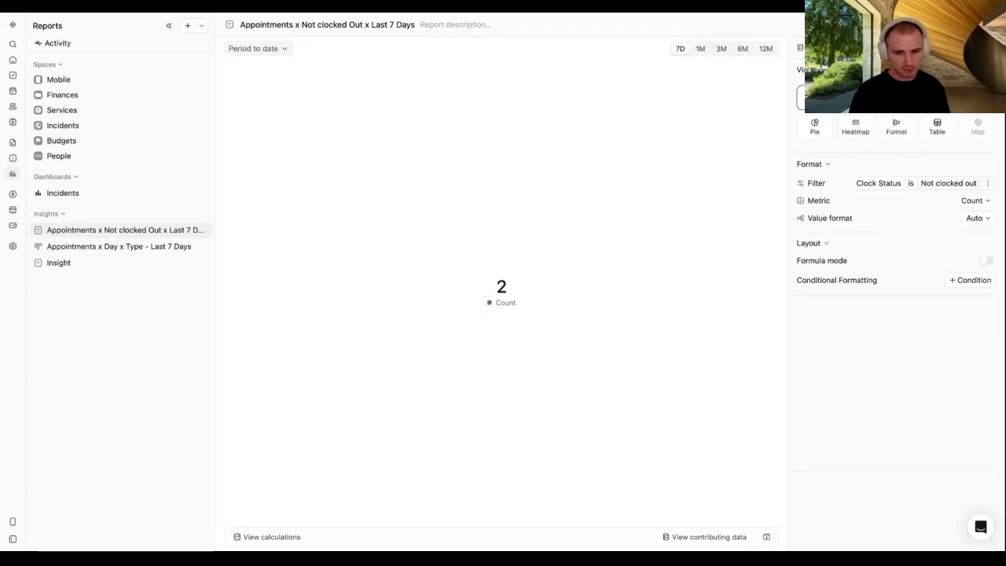
click(969, 25)
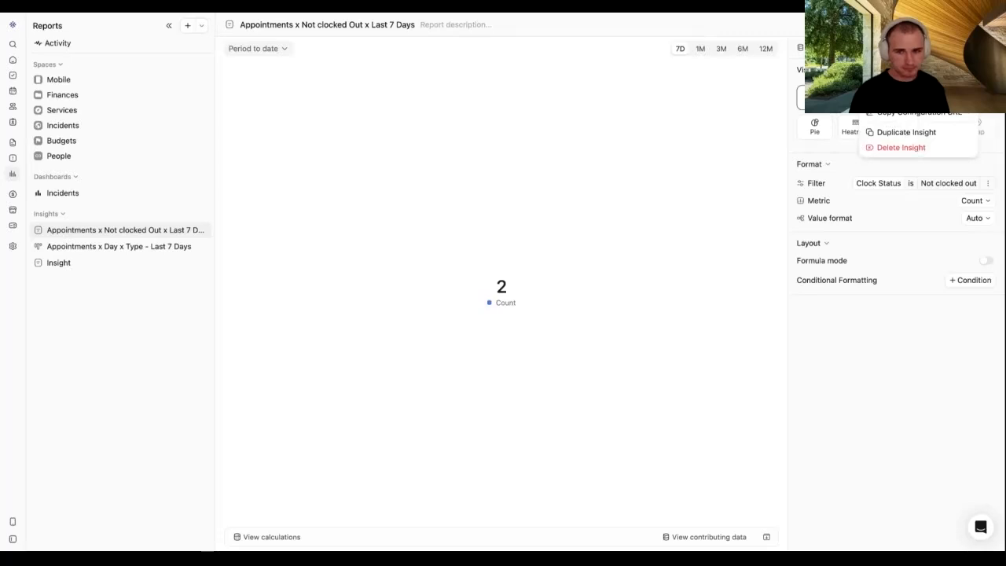
click(939, 349)
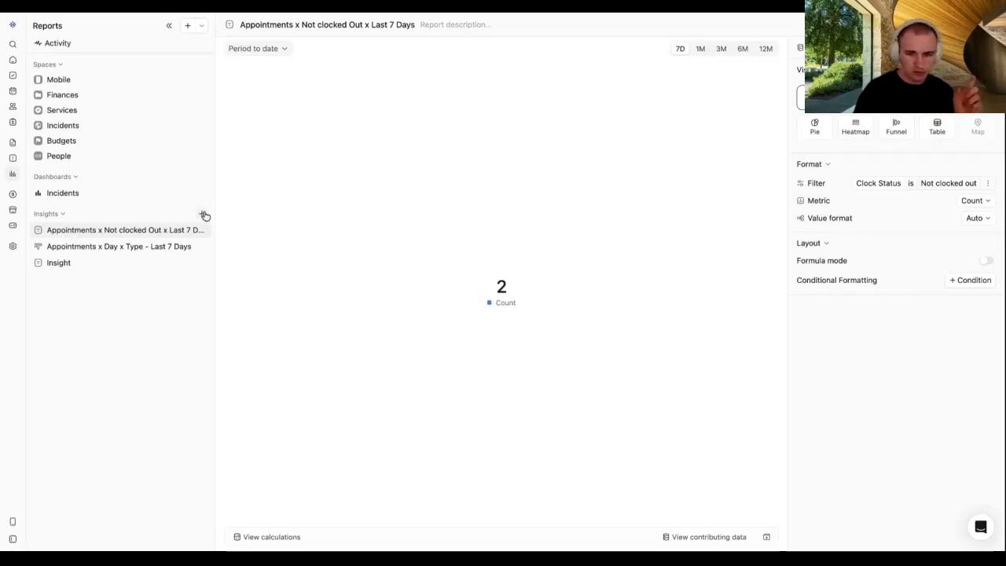
Step: Add a new insight sourced from Employees > Documents, counting documents by Staff
click(203, 215)
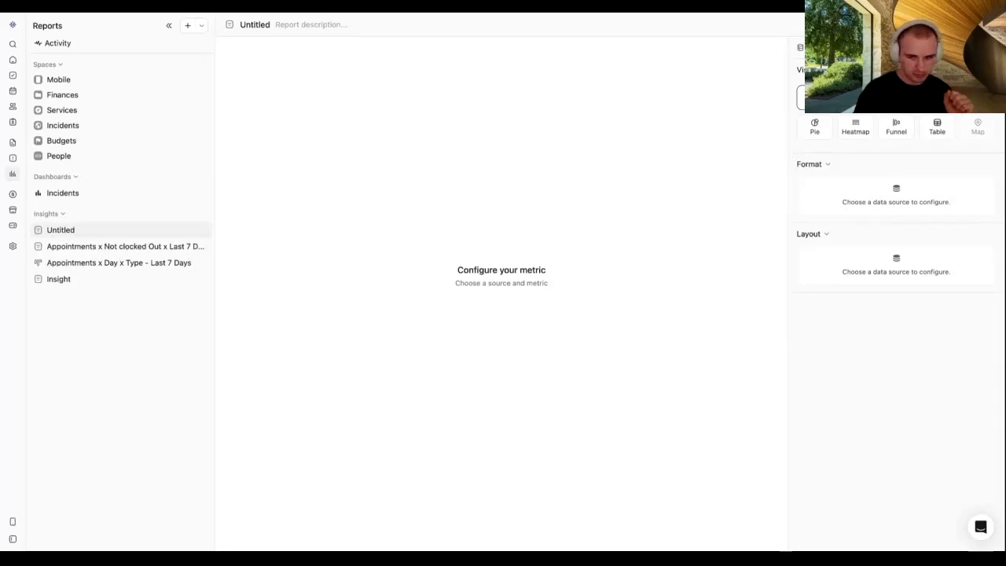
click(839, 48)
click(823, 103)
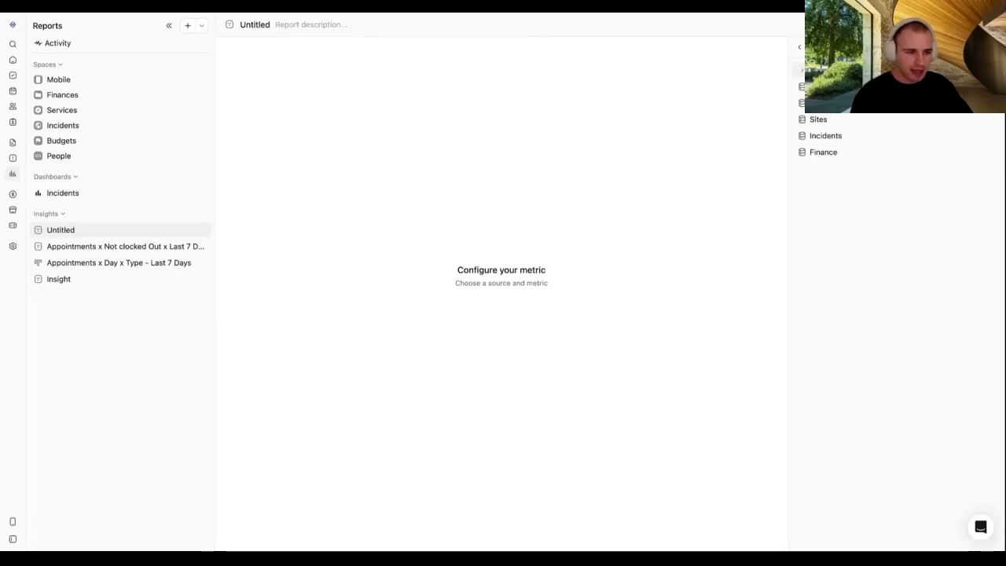
click(821, 70)
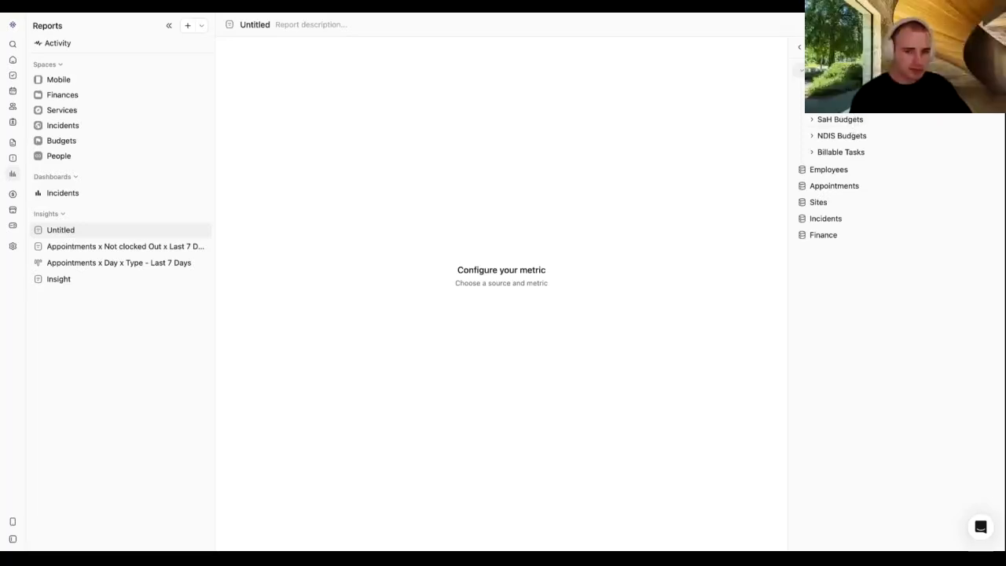
scroll(840, 138, down, 2)
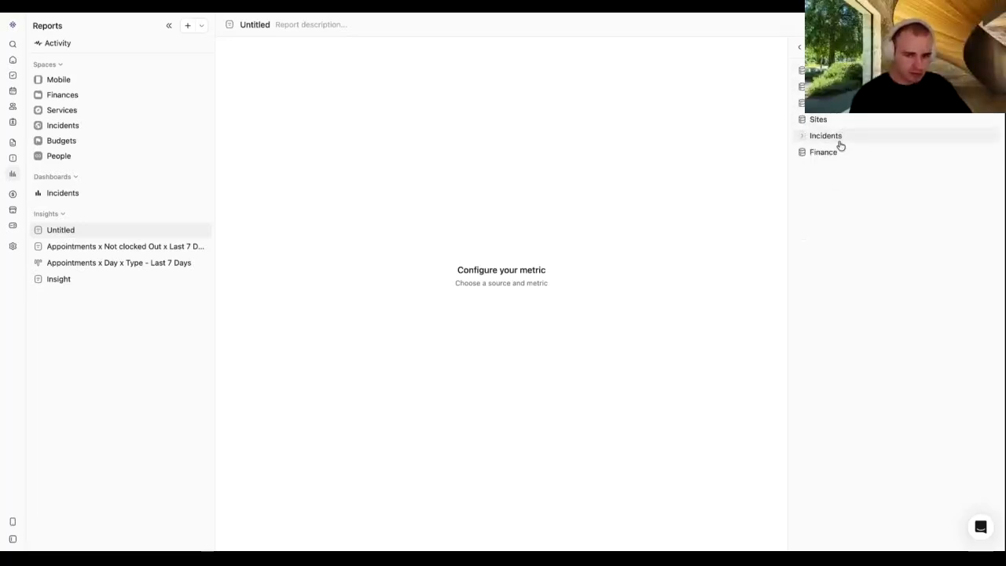
scroll(831, 132, up, 2)
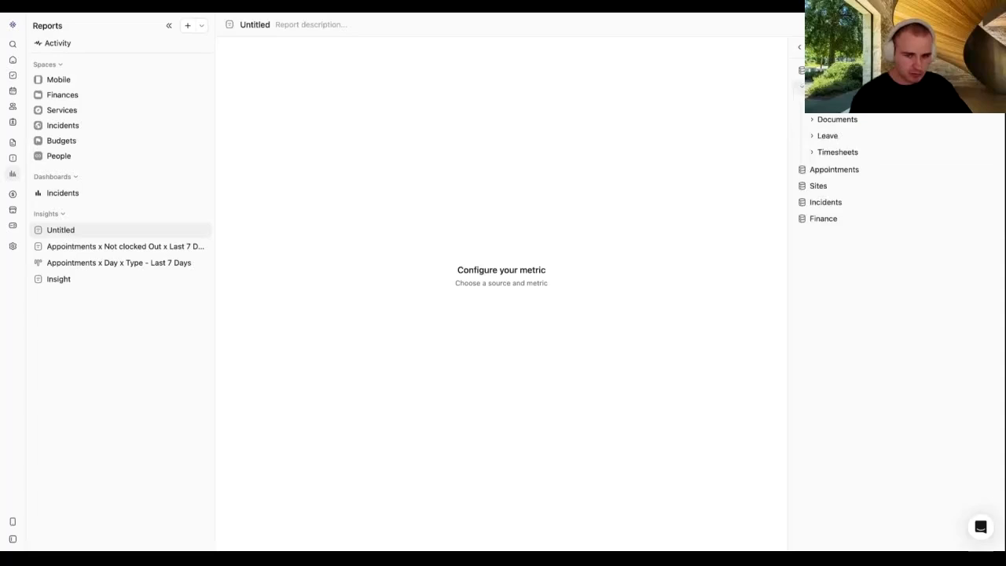
click(844, 124)
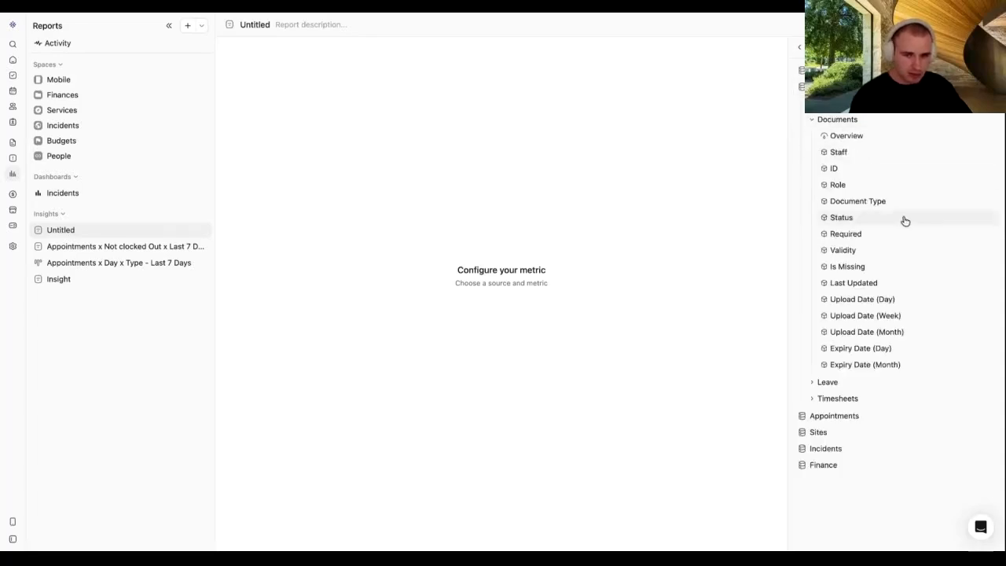
click(859, 160)
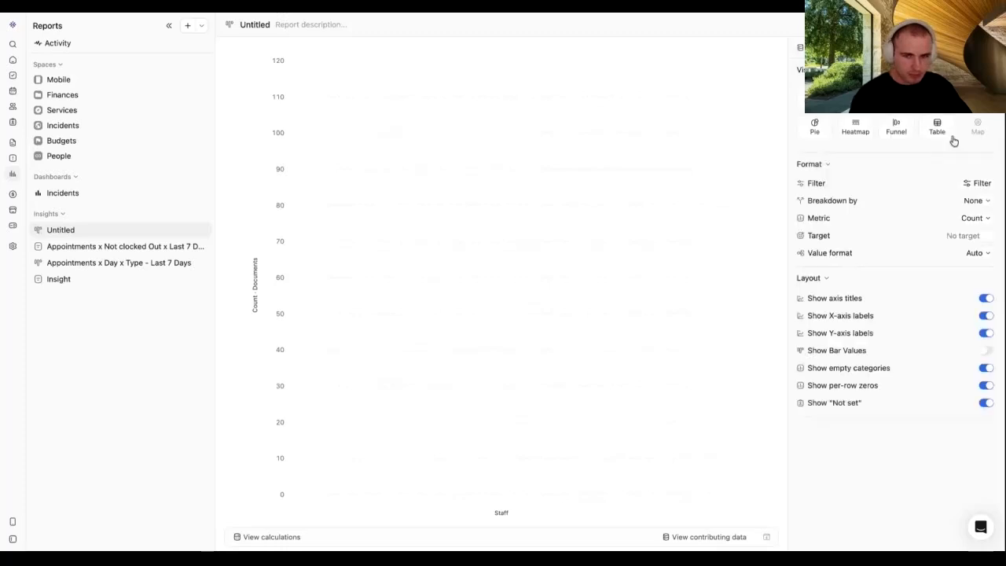
Step: Display the Documents data as a table including every available column
click(937, 127)
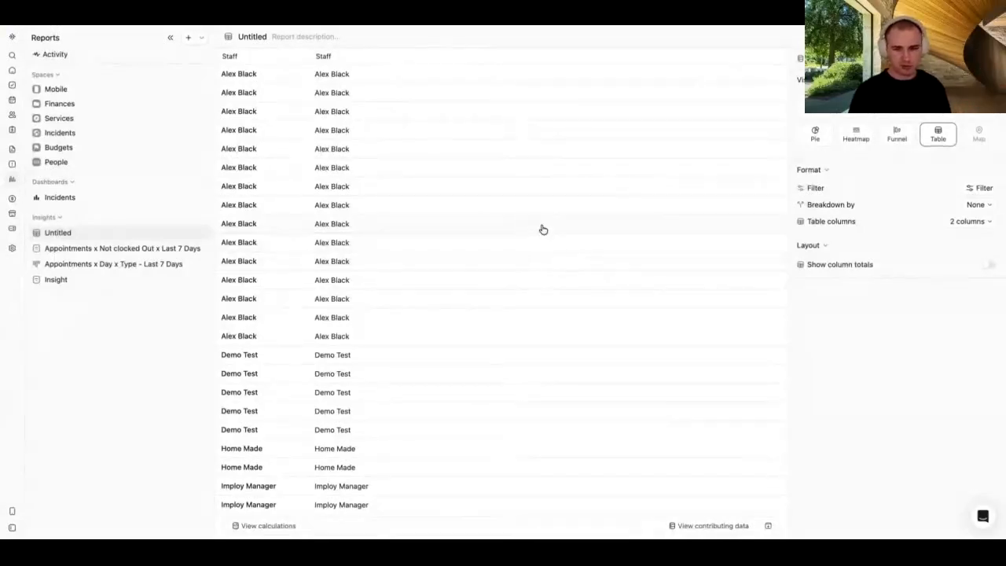
scroll(544, 252, down, 3)
scroll(545, 261, down, 5)
scroll(547, 263, up, 8)
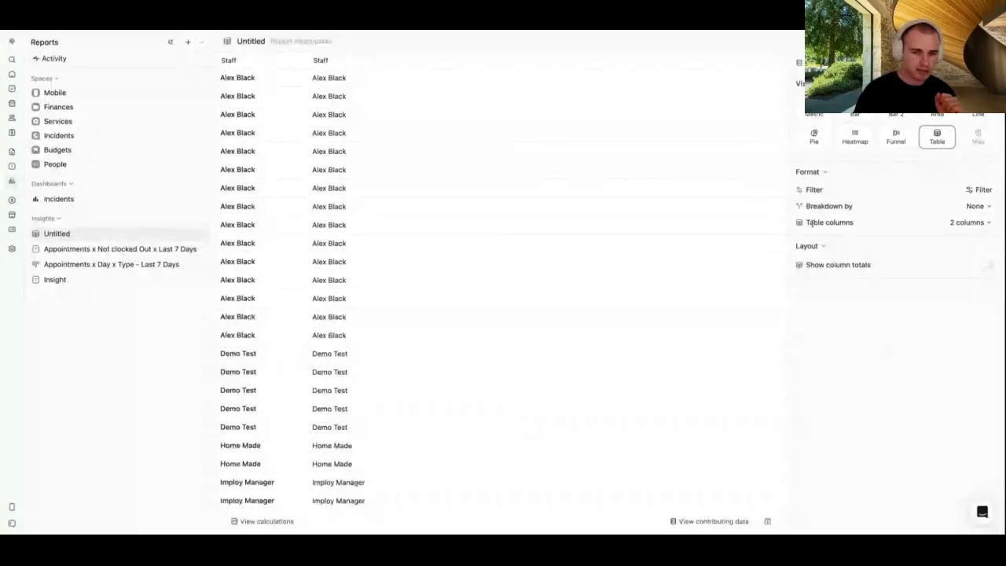
drag(803, 224, 850, 221)
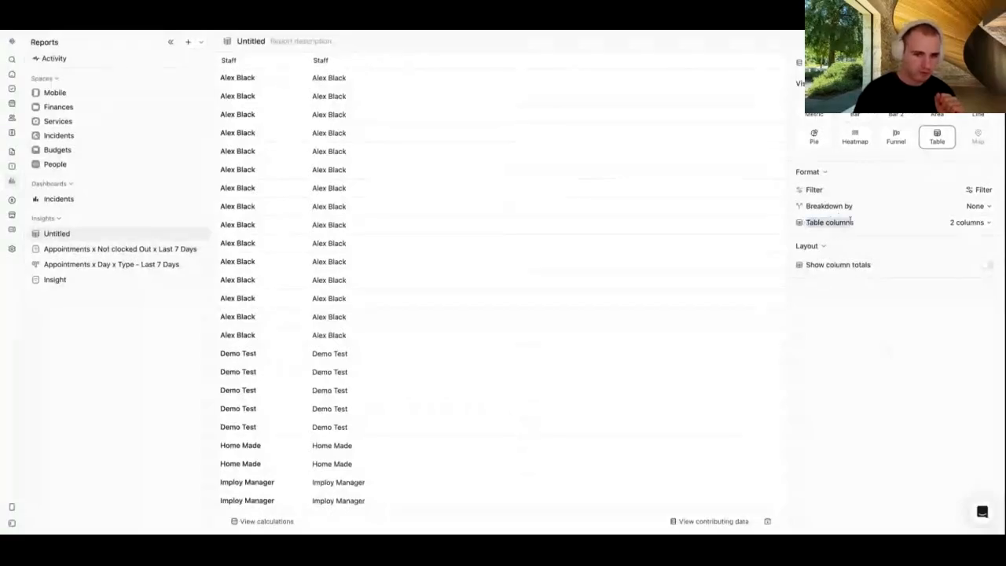
click(976, 222)
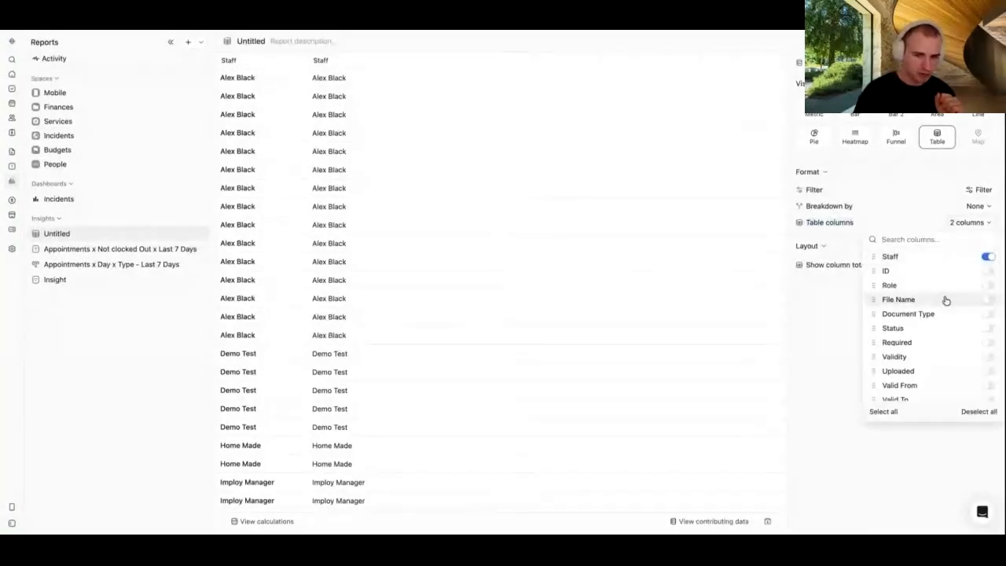
scroll(945, 299, down, 2)
scroll(945, 299, up, 2)
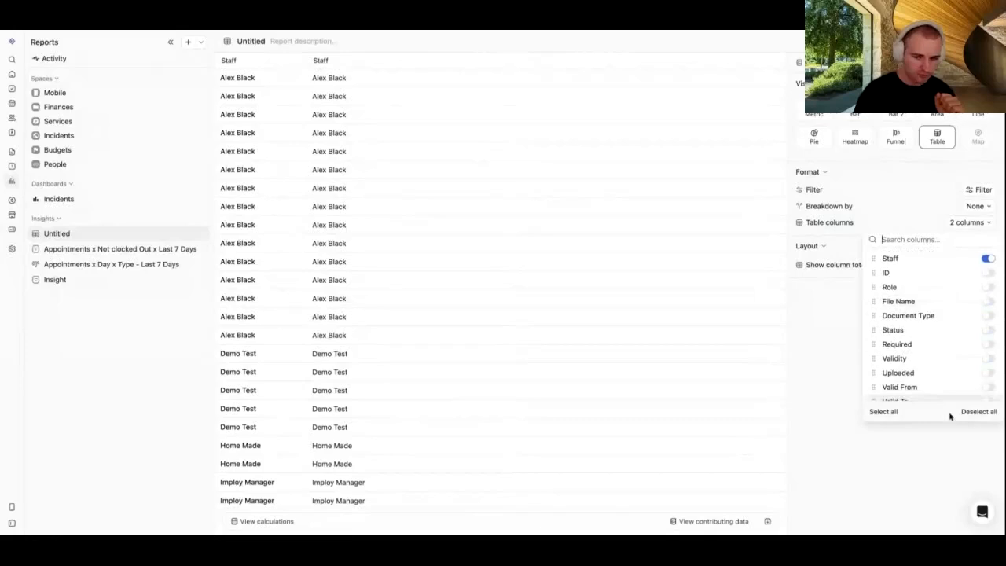
click(883, 411)
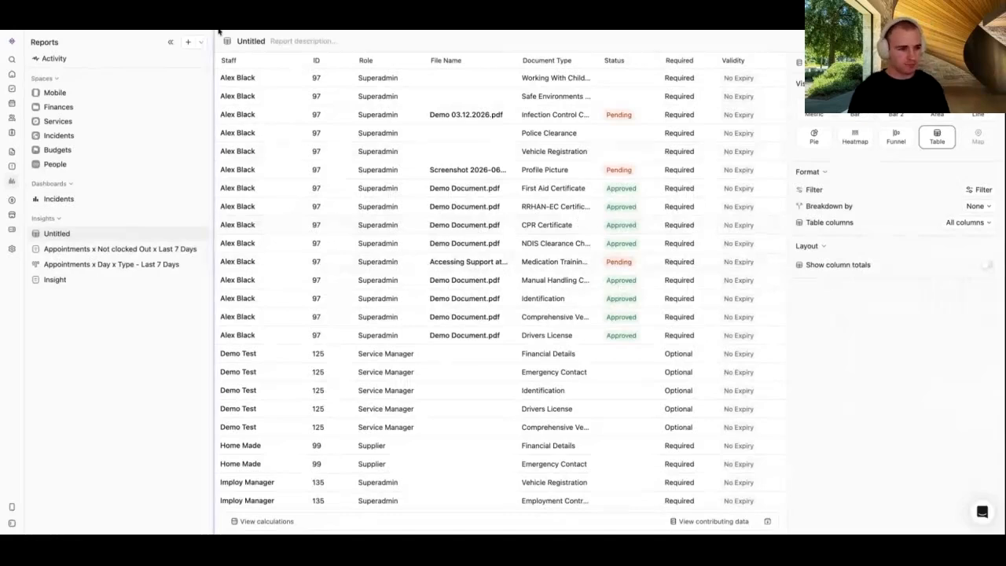
Step: Narrow the sidebar and add a column totals row, leaving the Last Updated total empty
drag(213, 42, 189, 43)
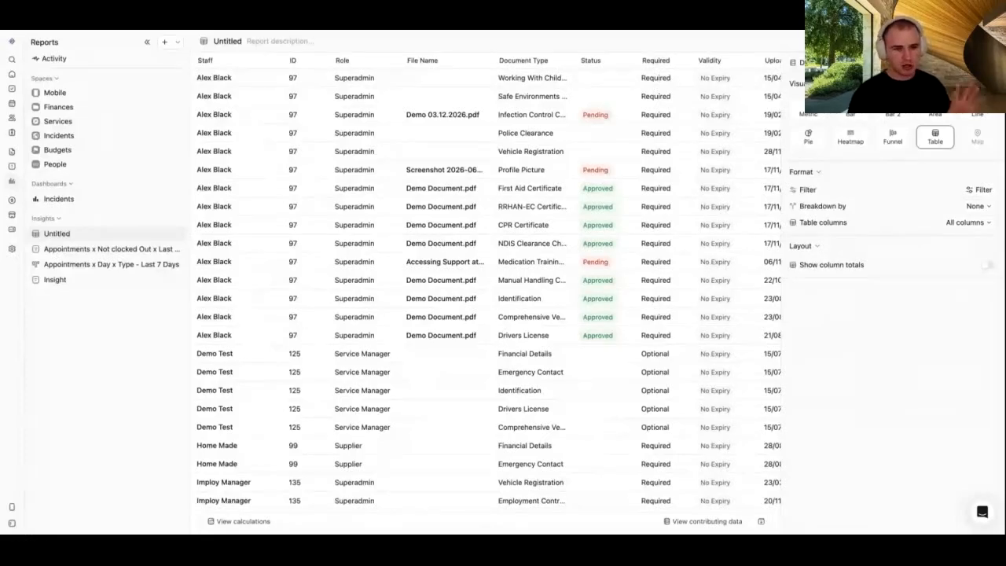
scroll(601, 157, right, 10)
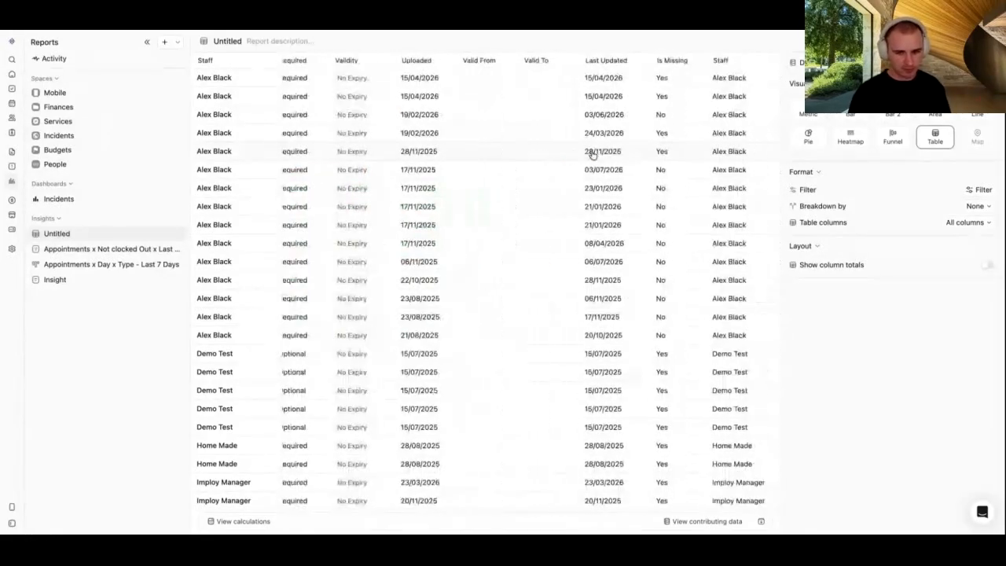
click(967, 223)
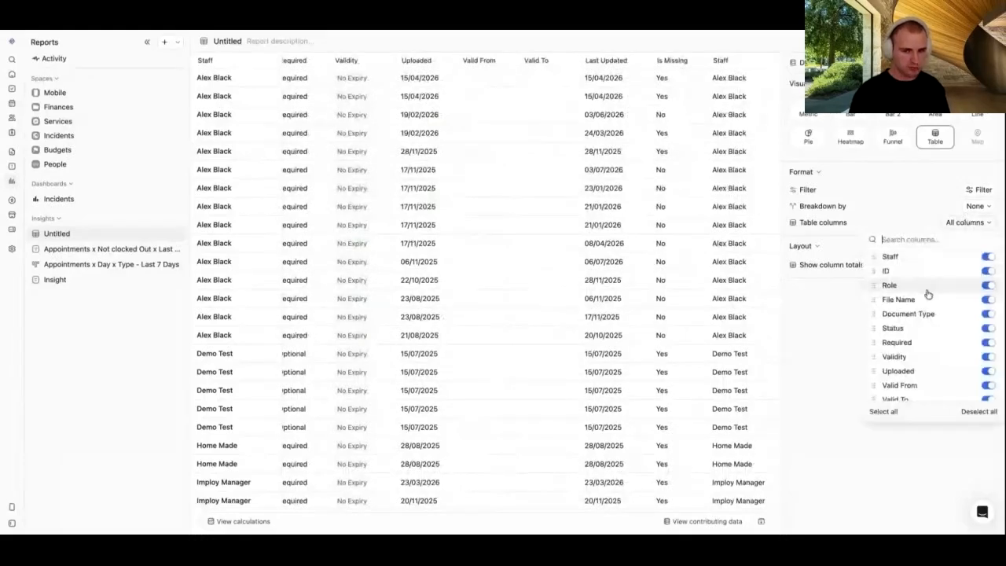
click(828, 336)
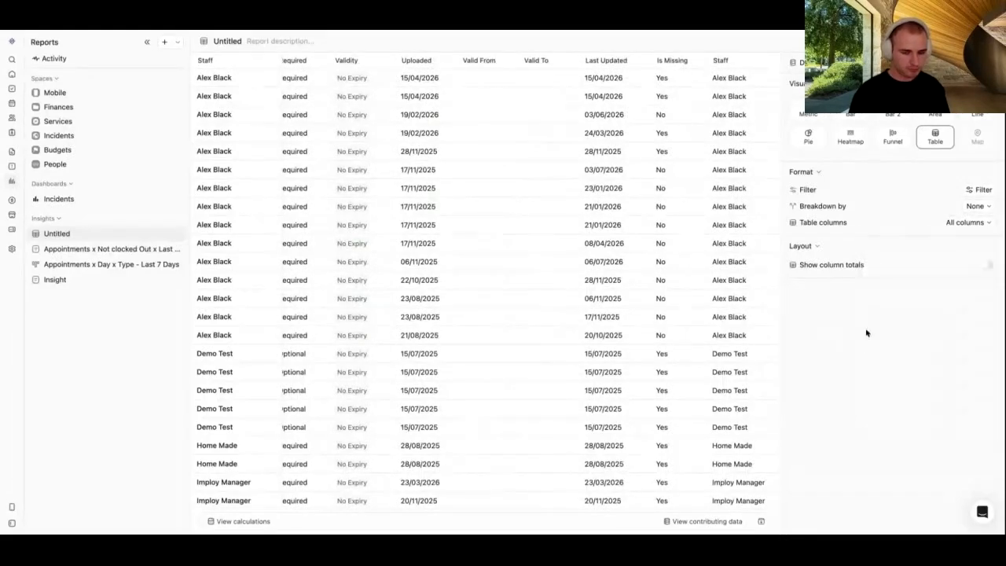
click(986, 268)
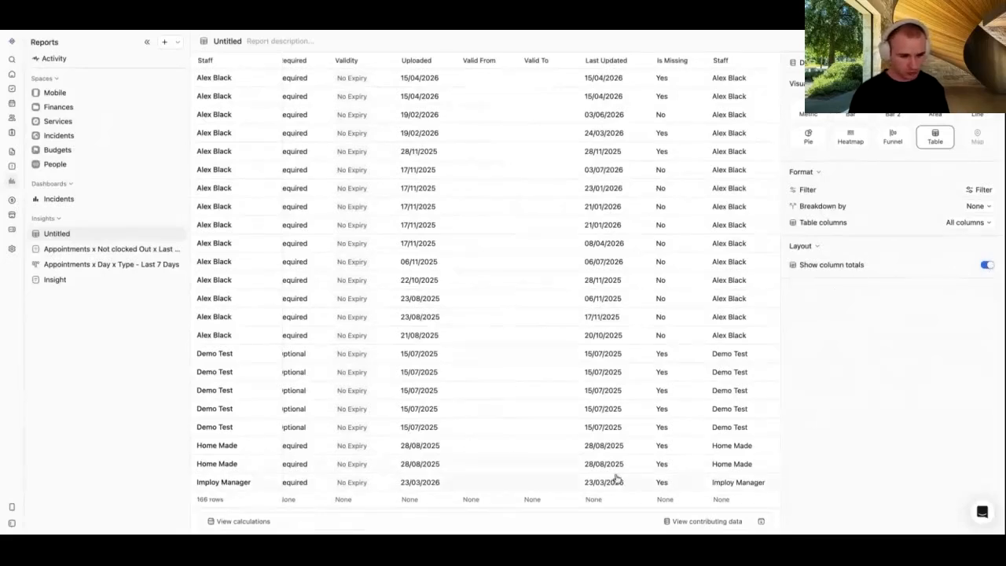
click(597, 500)
click(608, 444)
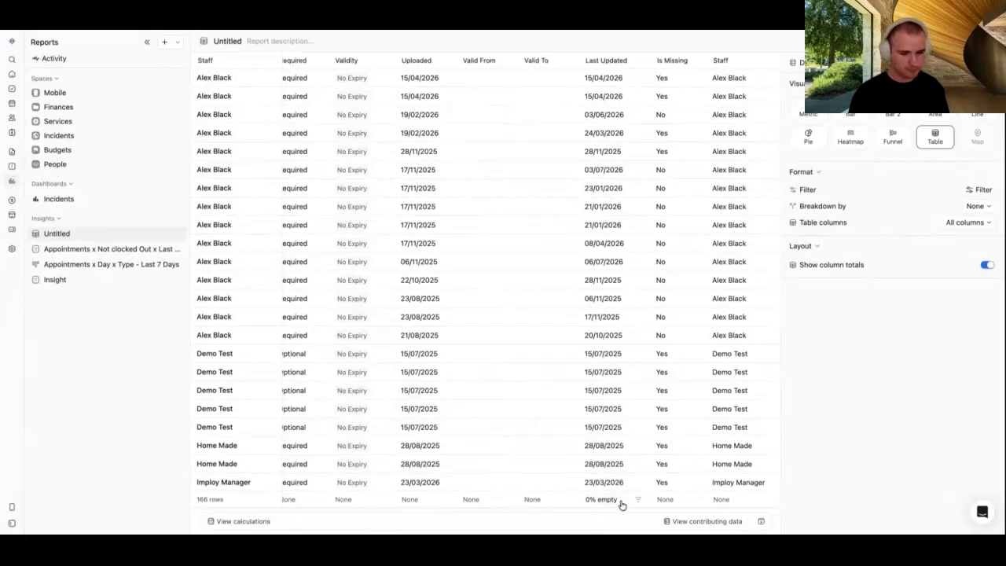
click(618, 502)
click(619, 390)
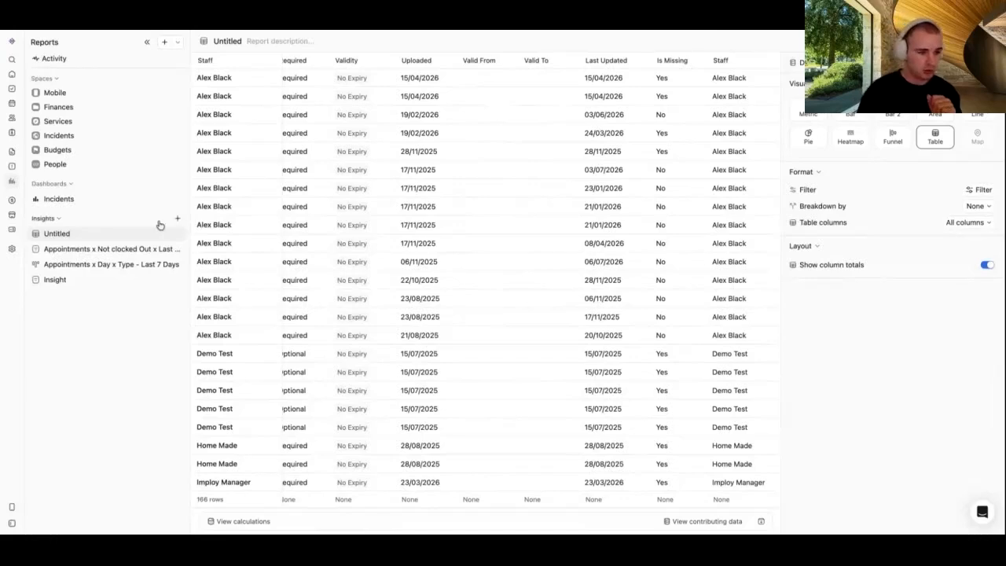
Step: Title the table insight 'Staff Documents Status'
click(226, 40)
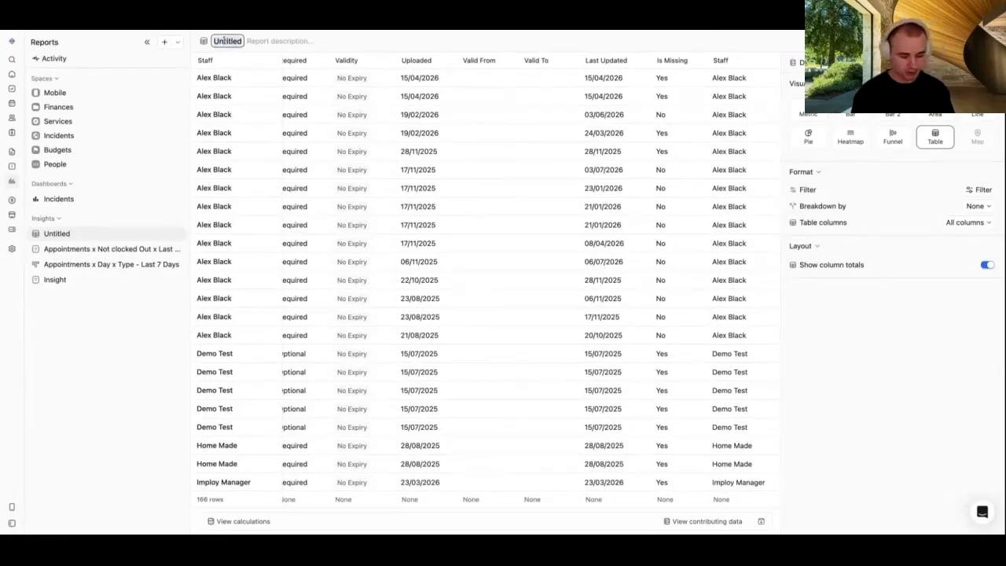
text(Staff Docume)
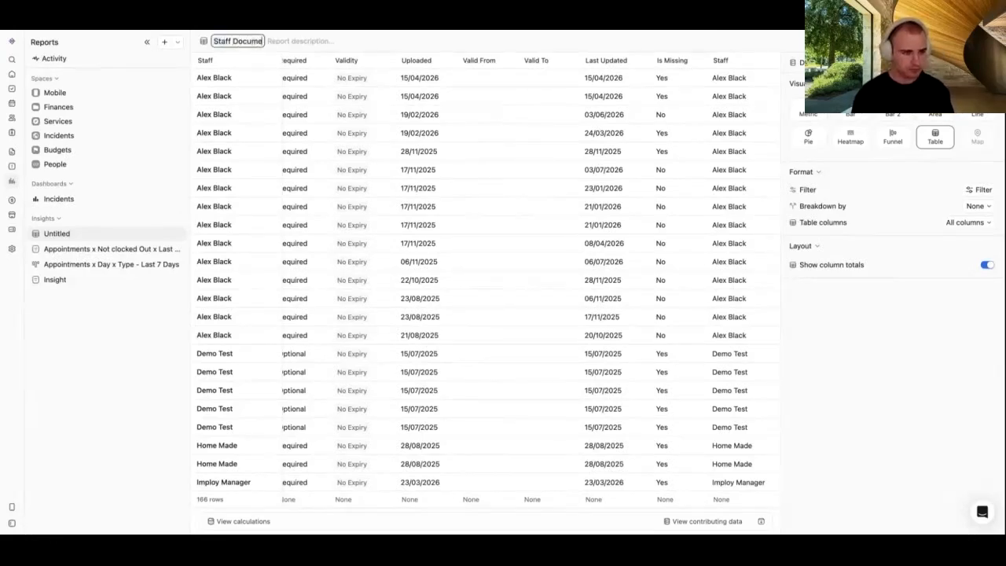
text(nts Status)
key(Return)
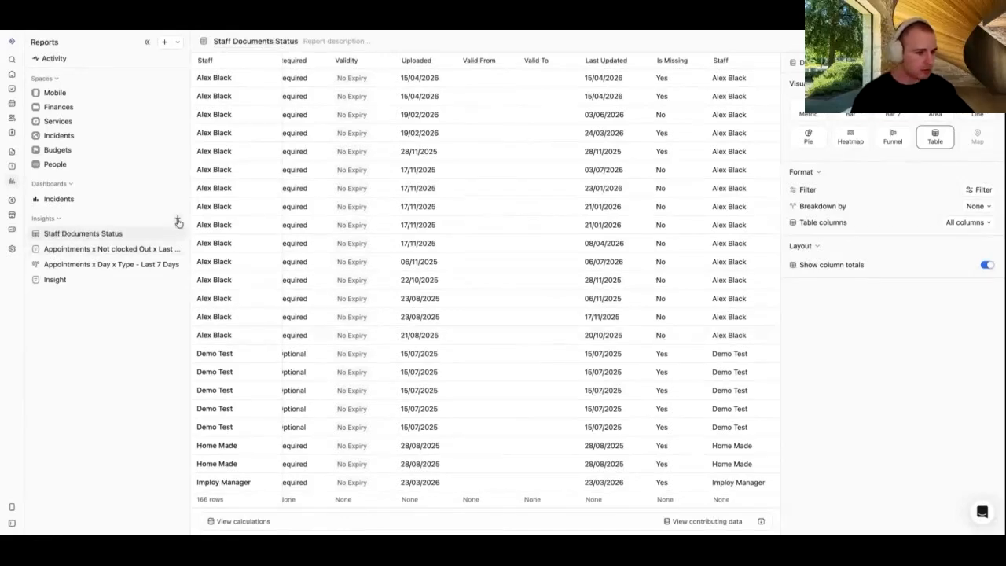
click(178, 219)
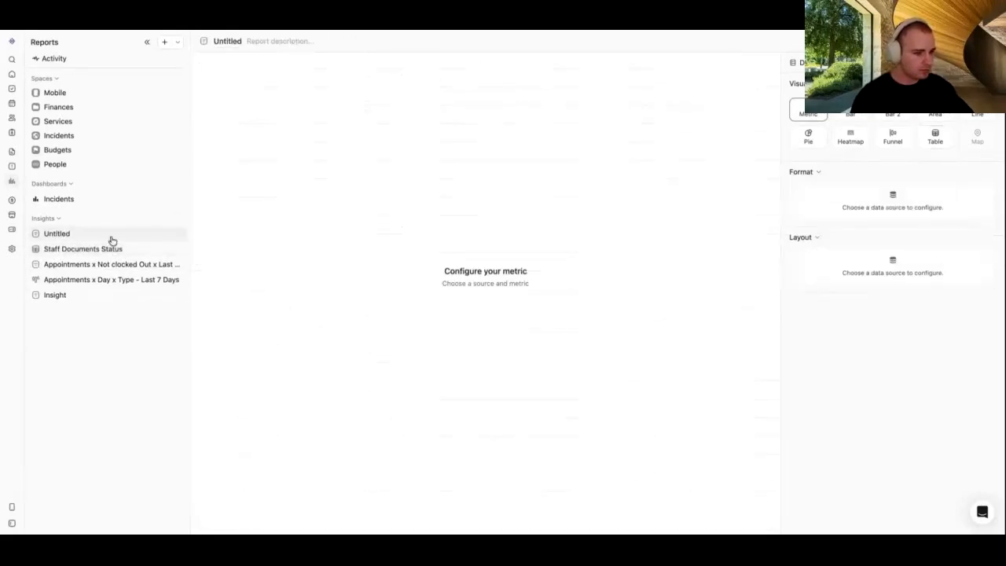
Step: Chart appointment counts by Appointment Address, found by searching 'add' under Appointments > Client Appointments
drag(192, 49, 186, 45)
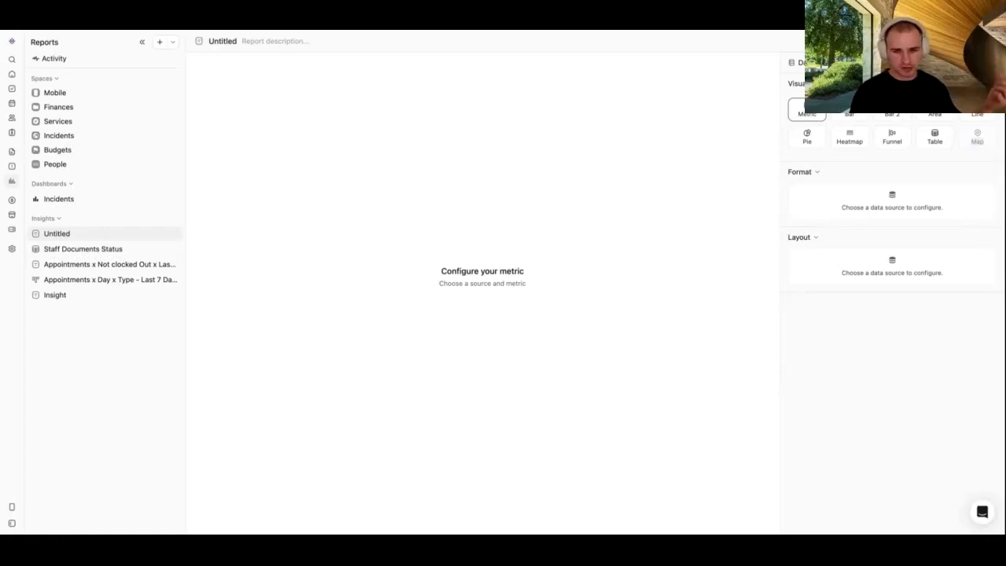
click(816, 63)
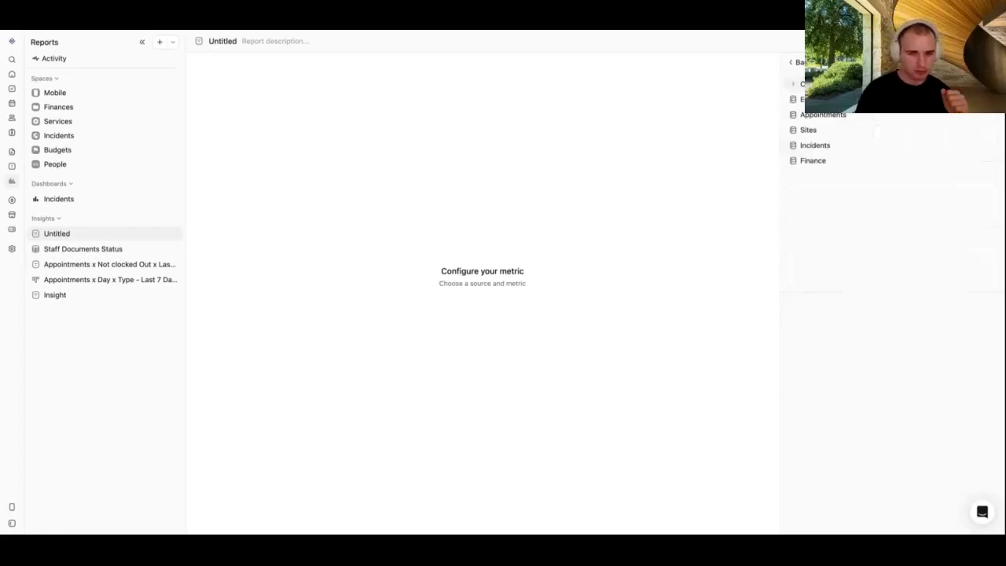
click(815, 120)
click(835, 130)
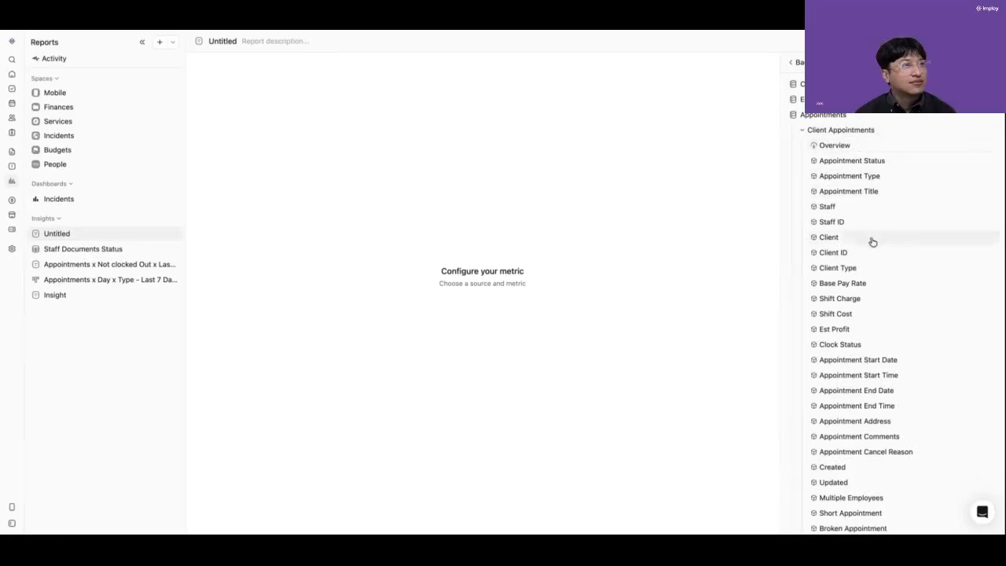
scroll(871, 248, down, 2)
scroll(871, 256, up, 3)
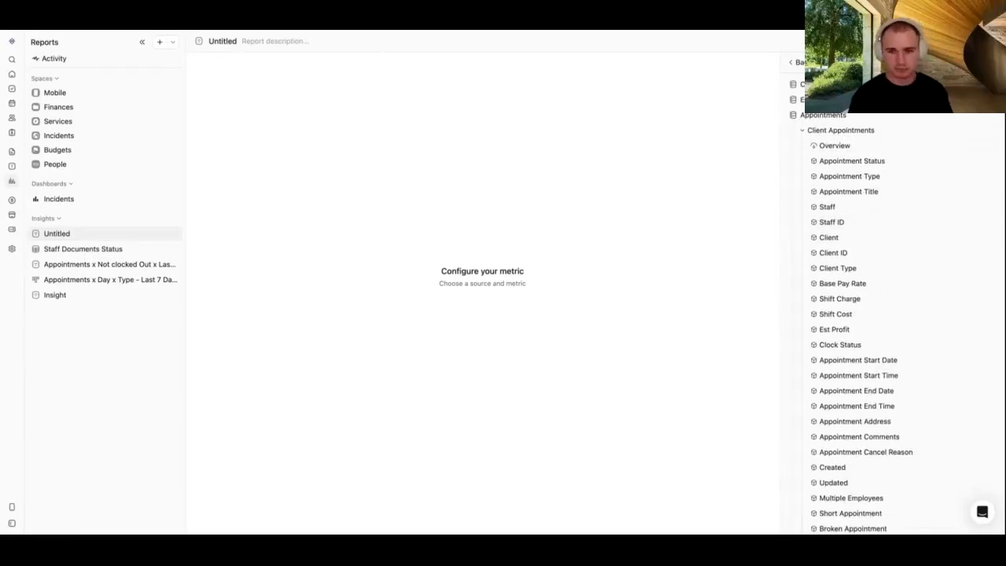
click(880, 63)
text(add)
click(878, 147)
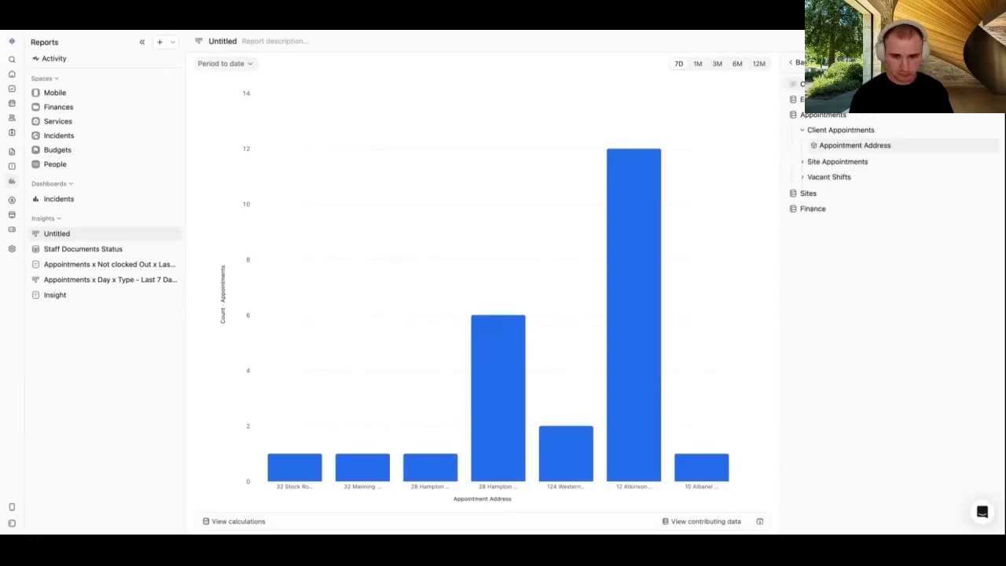
click(842, 84)
Step: Group Active Clients by Address and switch the insight to a Map visualization
click(842, 99)
click(847, 134)
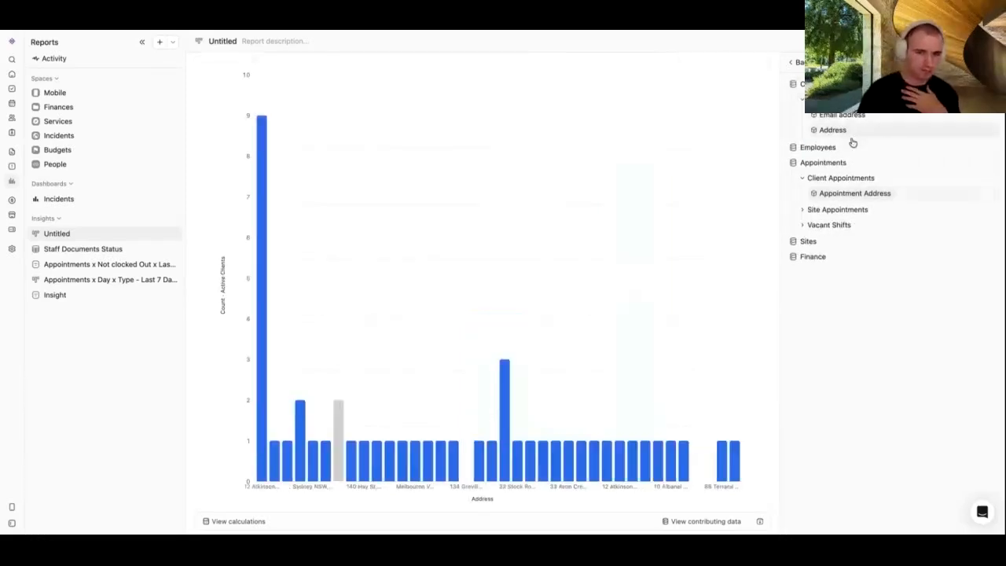
click(795, 62)
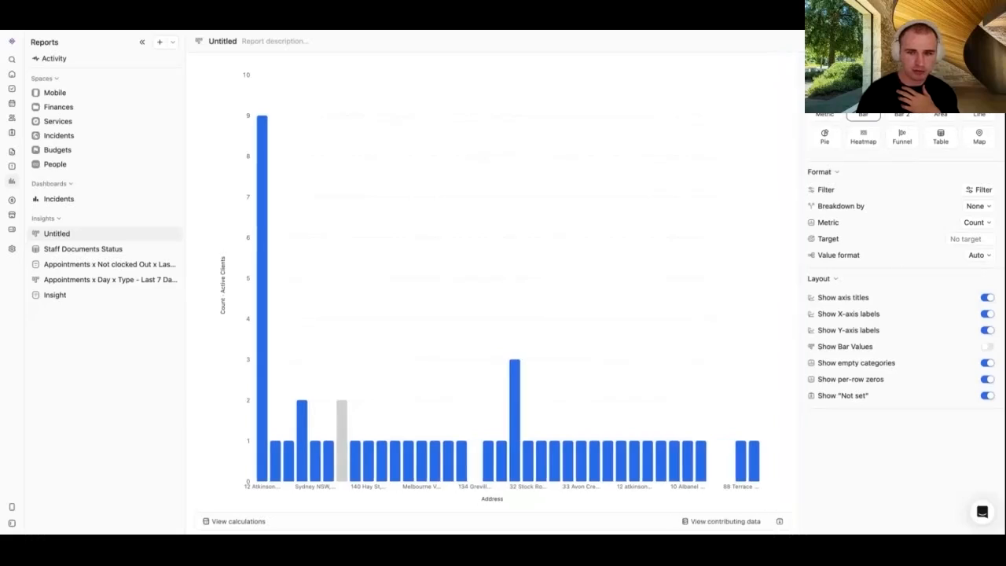
click(989, 140)
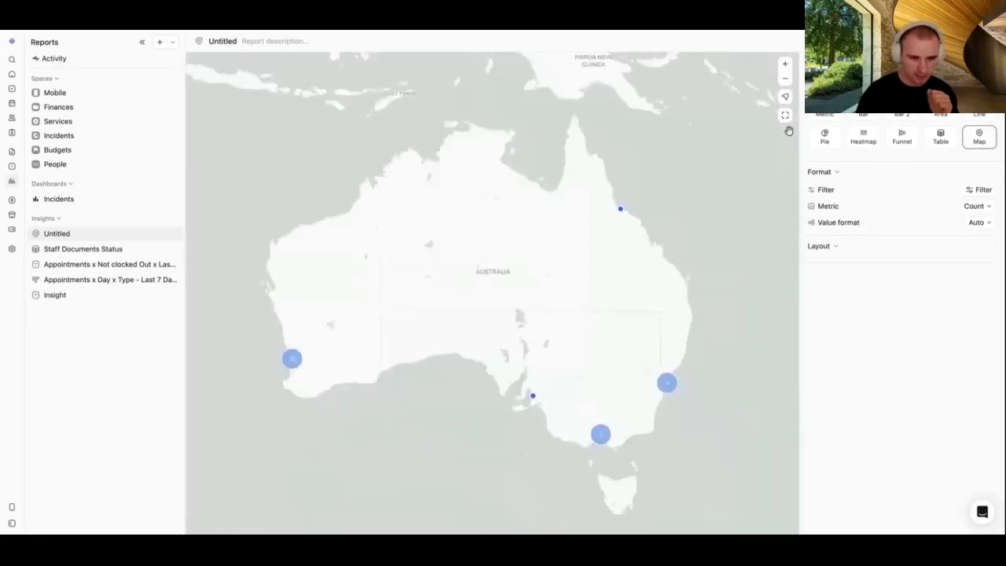
click(852, 64)
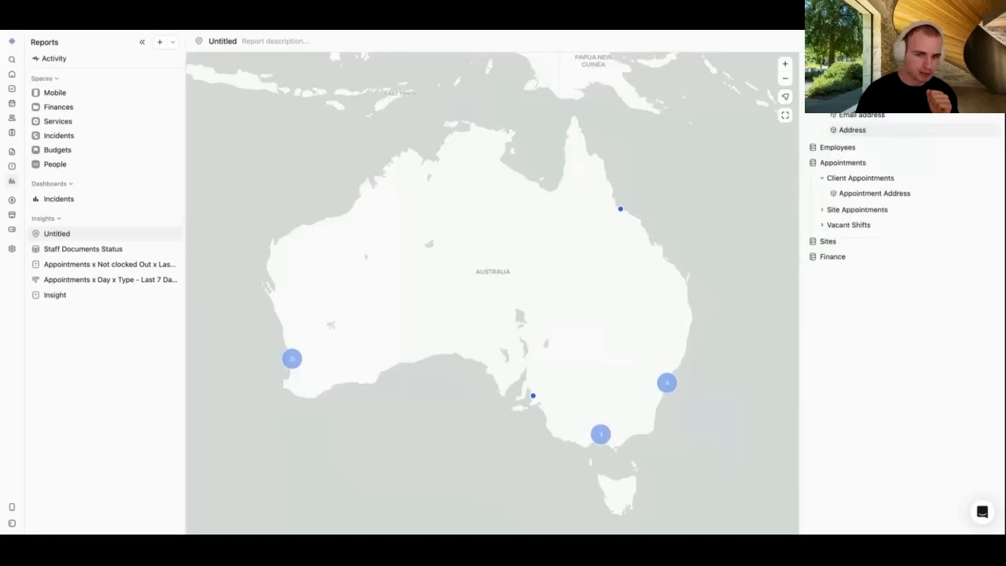
click(852, 64)
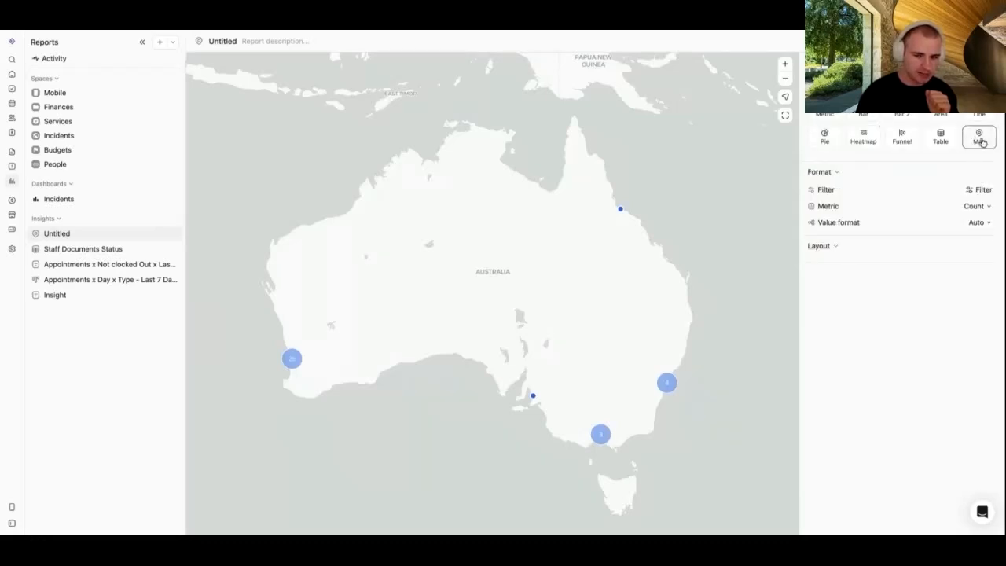
Step: Pan and zoom the map into Perth and Fremantle, checking one client point's details
drag(391, 258, 460, 241)
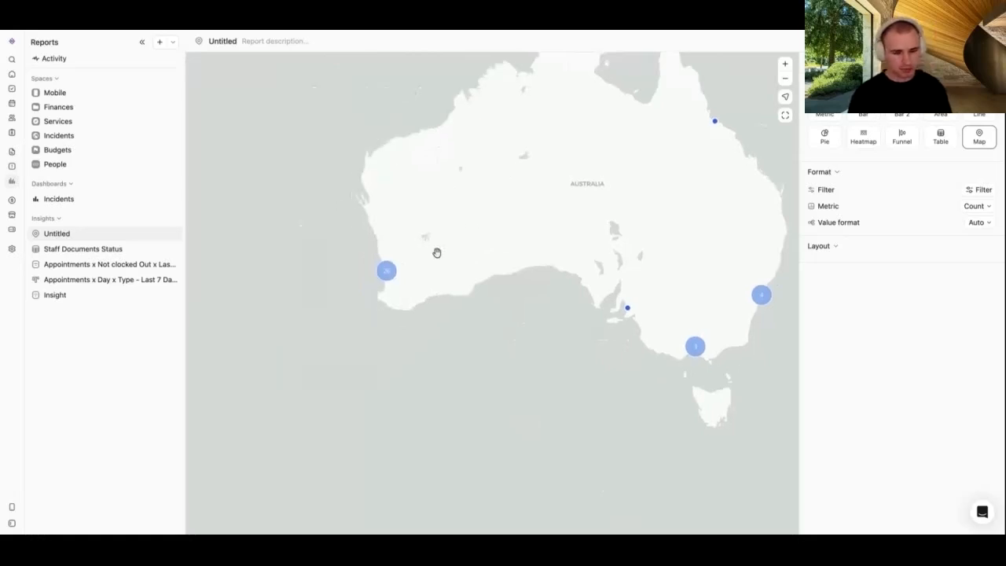
scroll(385, 272, up, 5)
scroll(375, 361, up, 5)
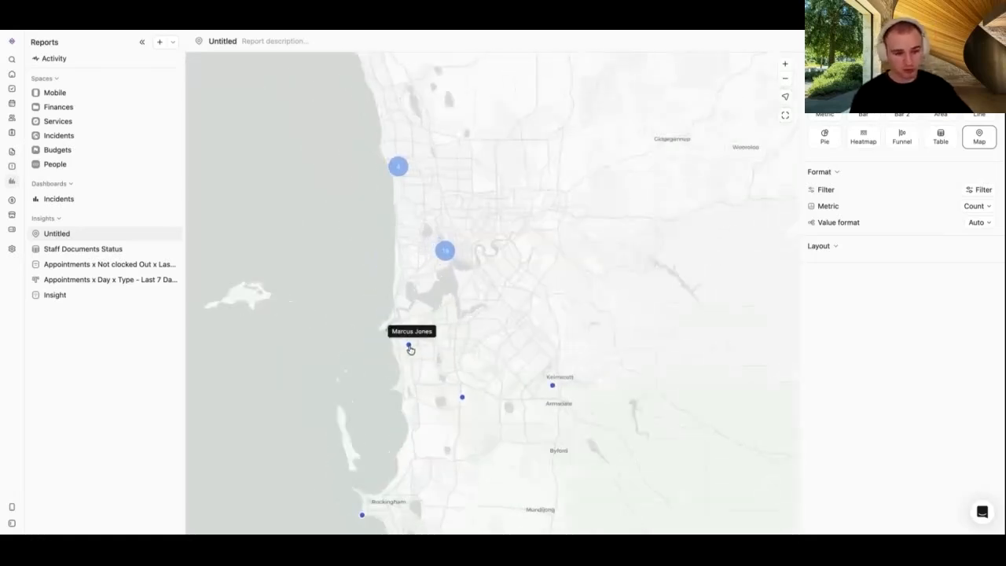
click(409, 346)
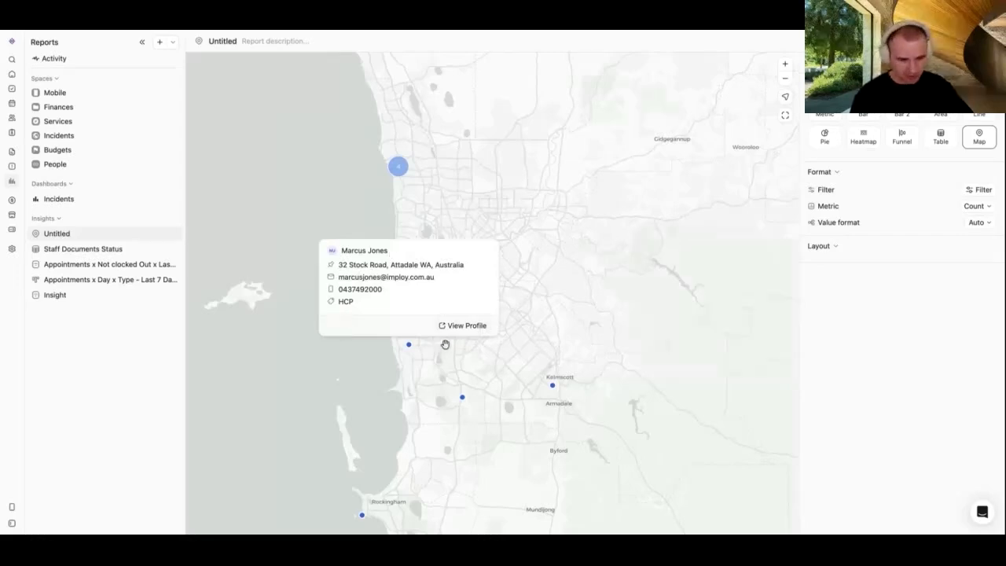
click(484, 346)
scroll(397, 346, up, 5)
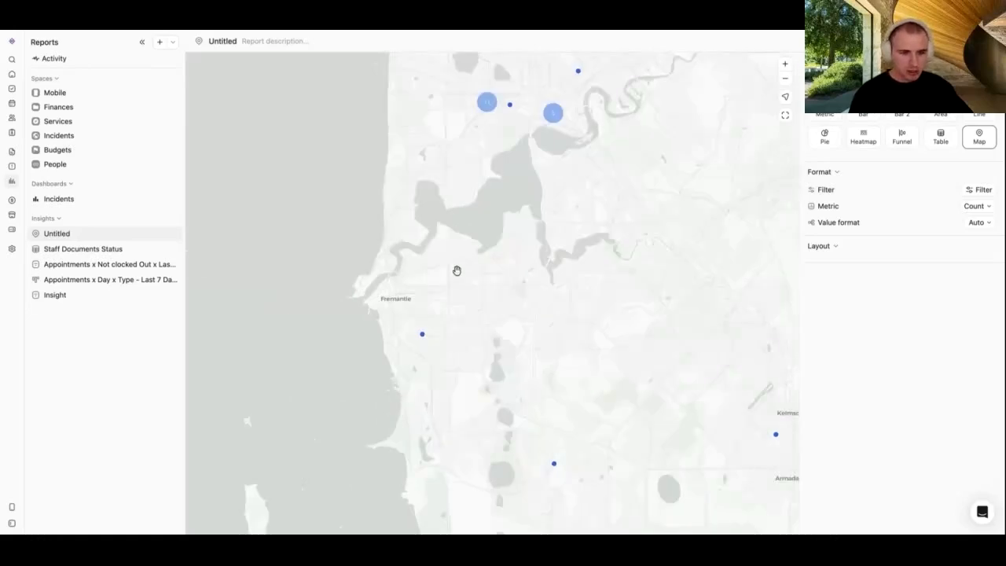
drag(606, 107, 572, 209)
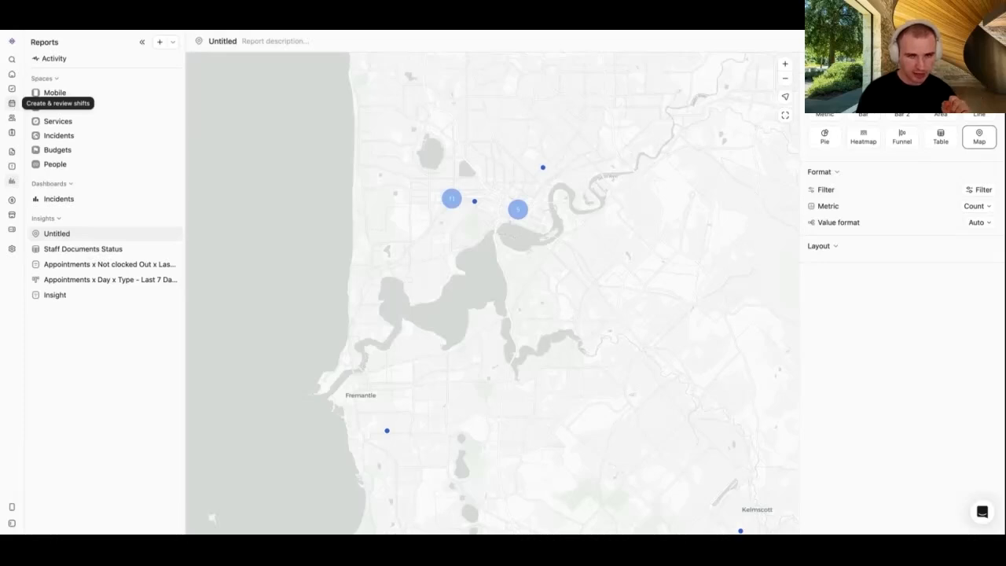
Step: Switch the Roster to its Map view and zoom into Perth
click(11, 110)
click(781, 47)
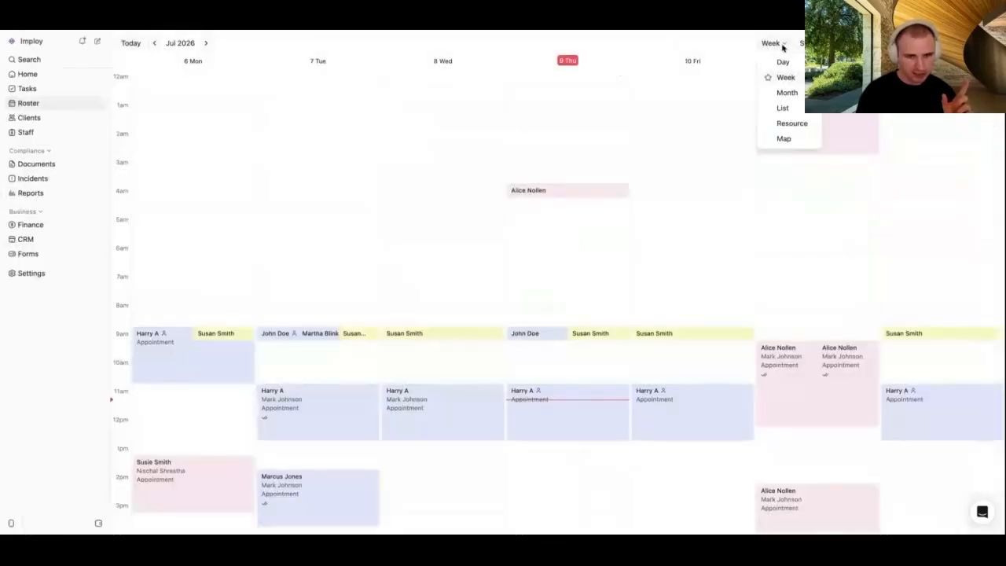
click(784, 139)
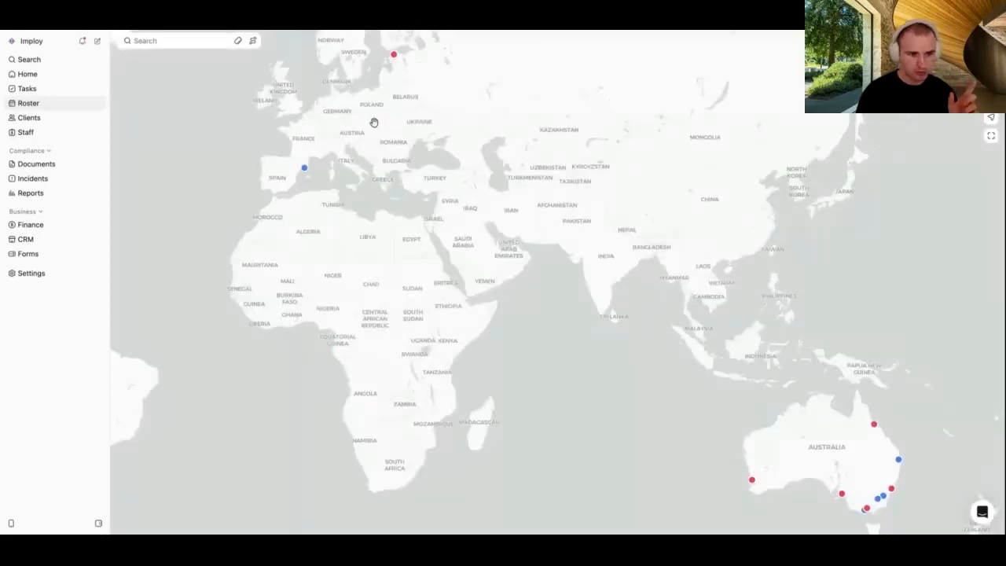
drag(374, 122, 400, 141)
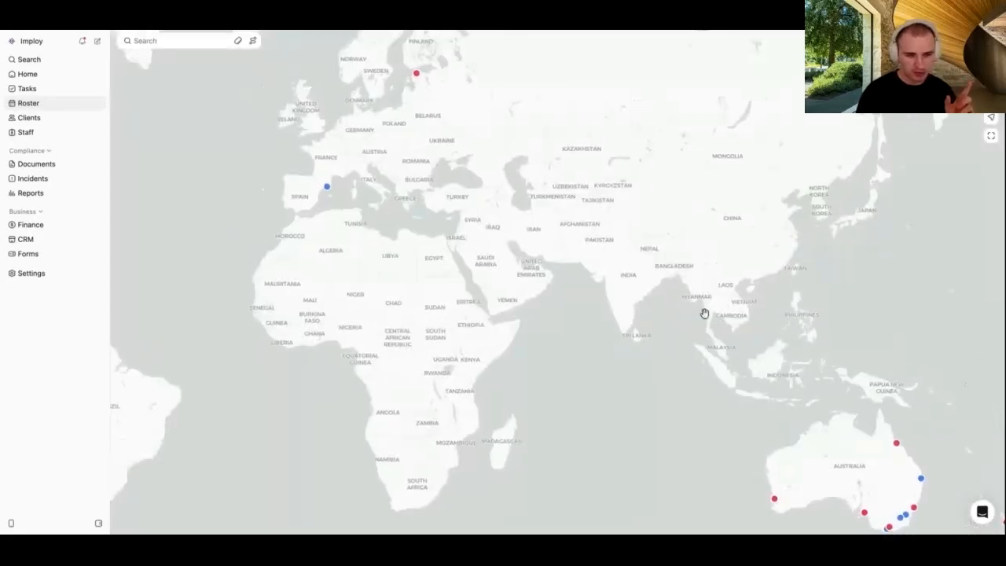
drag(593, 417, 572, 247)
scroll(880, 335, up, 3)
scroll(878, 333, up, 1)
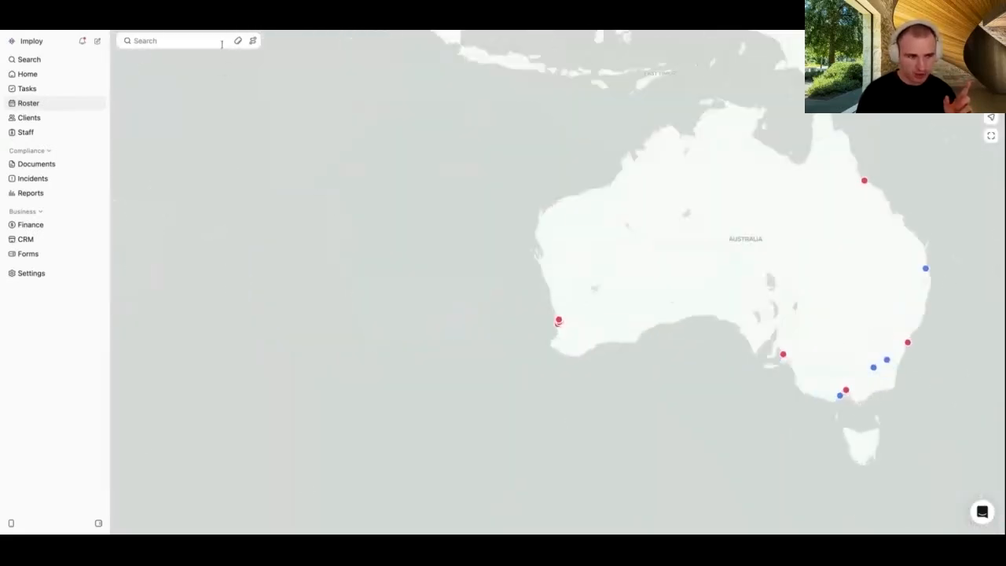
scroll(564, 325, up, 5)
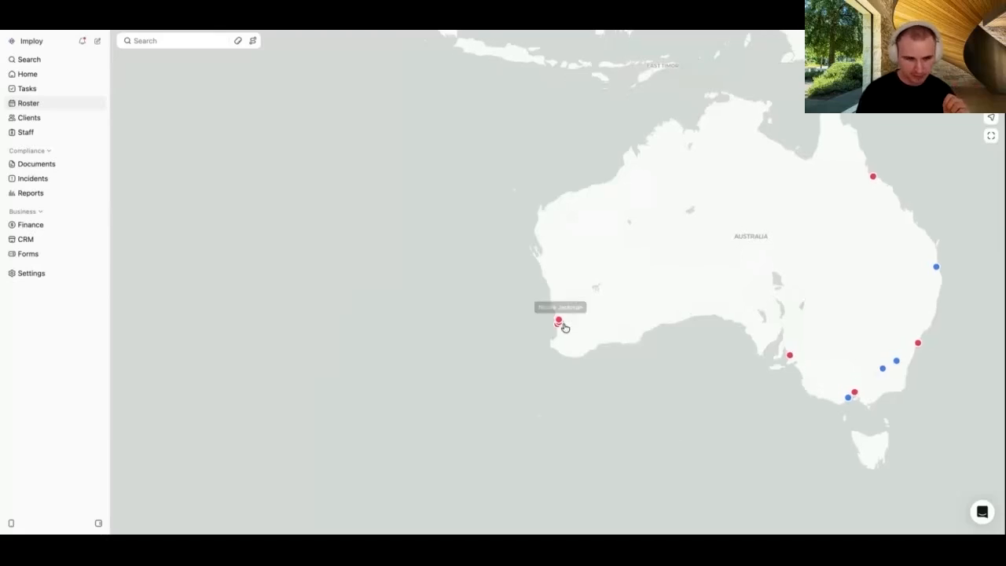
scroll(555, 259, up, 5)
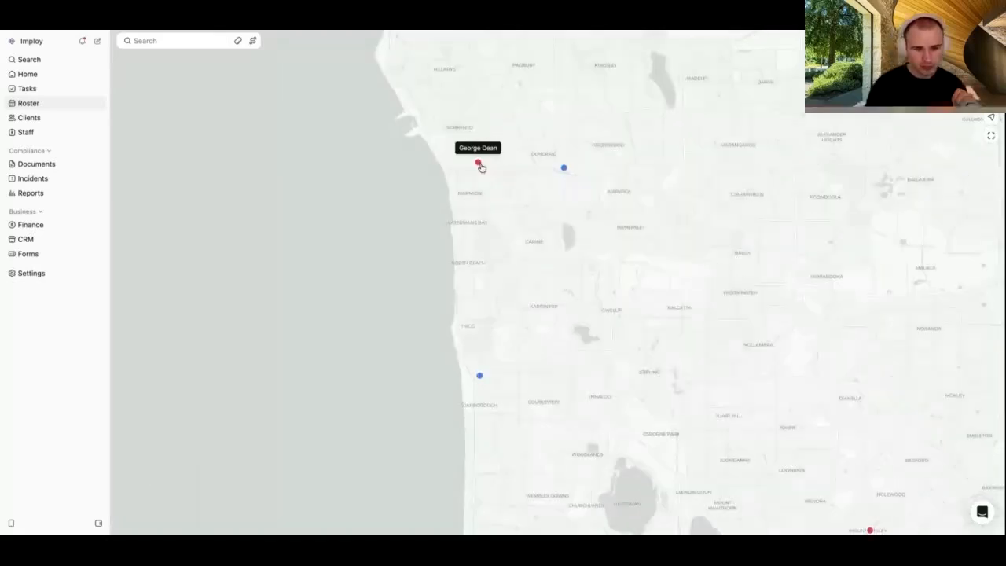
Step: Apply a 5 km radius around a client pin, then clear the radius filter
click(479, 163)
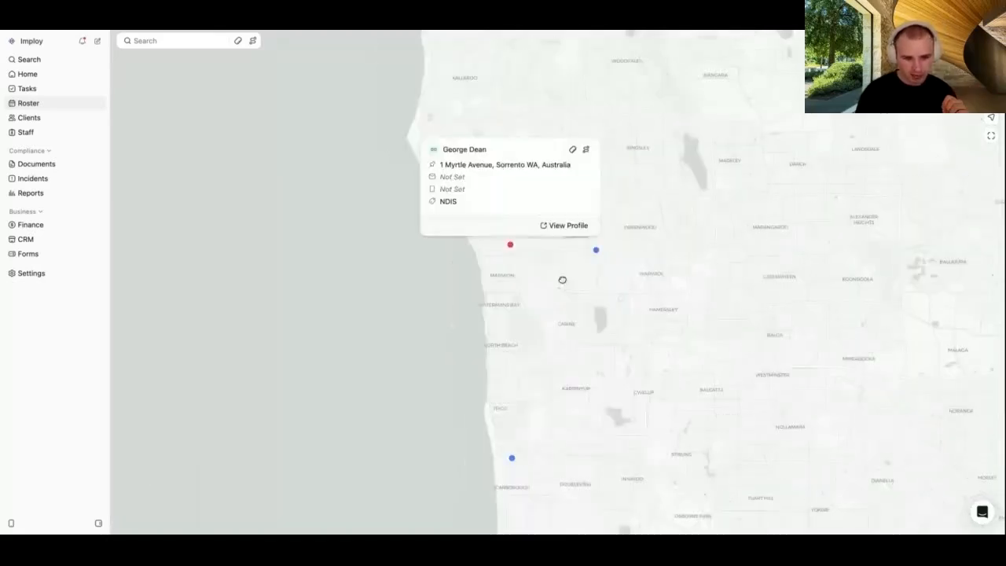
click(586, 150)
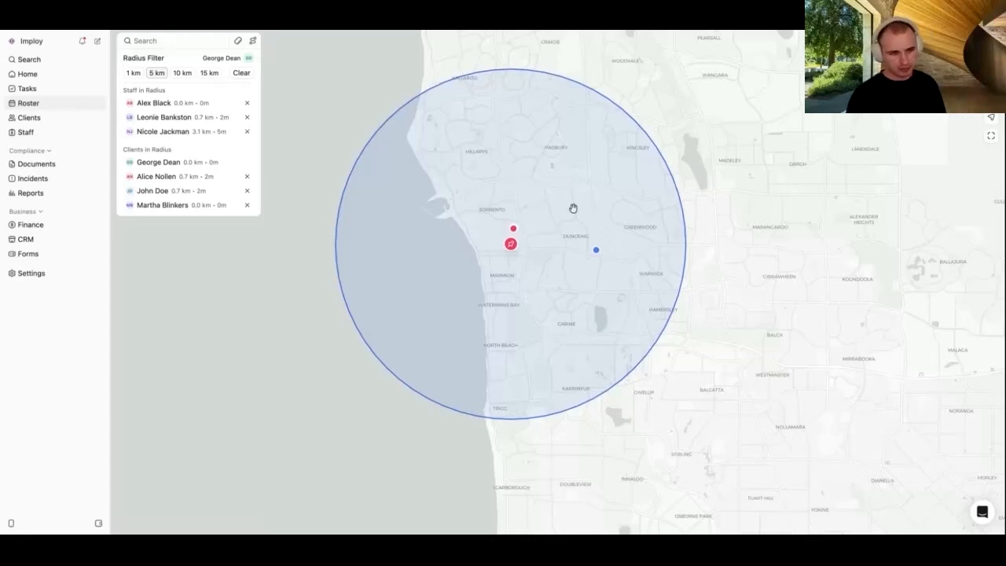
click(242, 72)
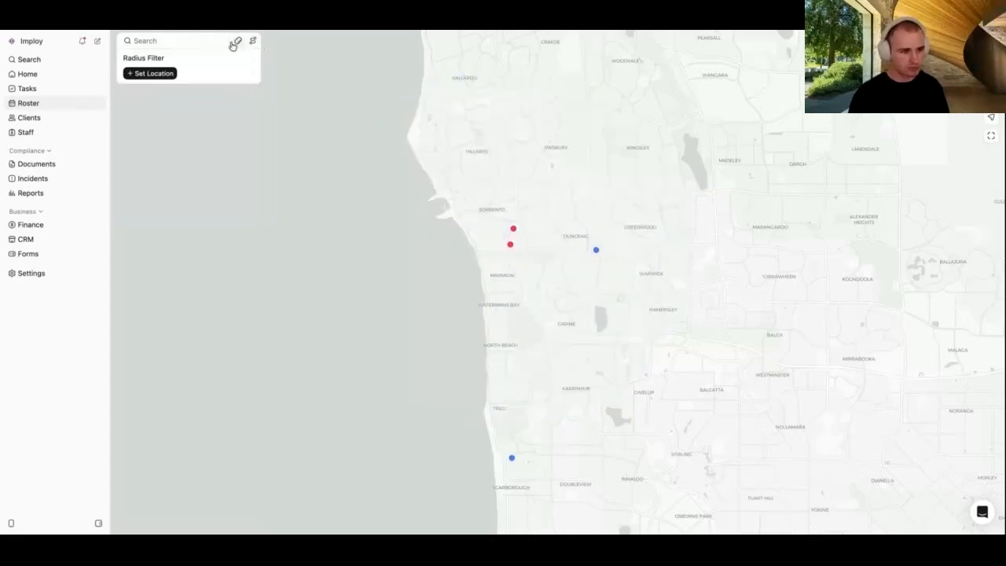
Step: Calculate a 17.2 km, 19-minute travel route from a staff member to a client
click(238, 41)
click(149, 75)
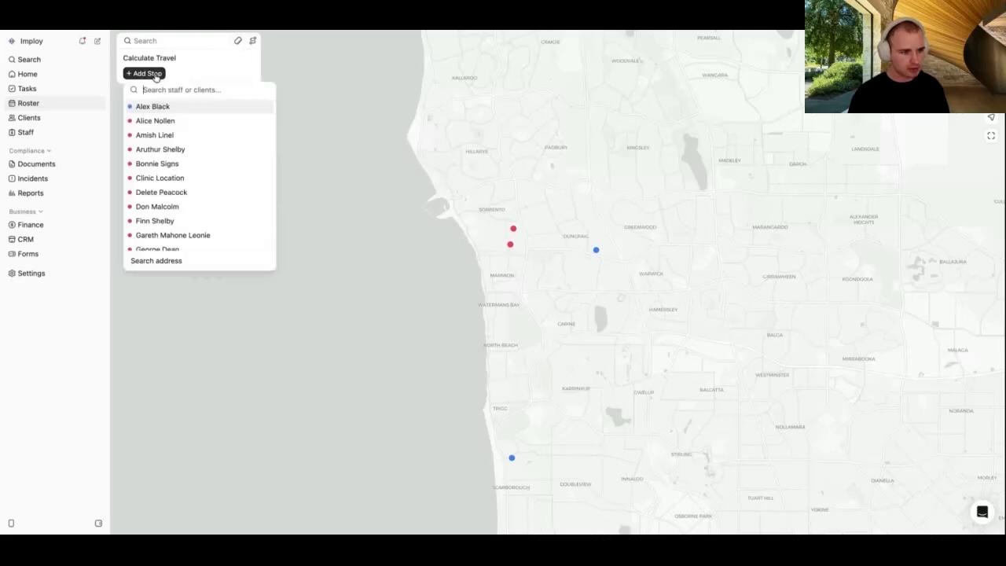
click(158, 108)
click(149, 90)
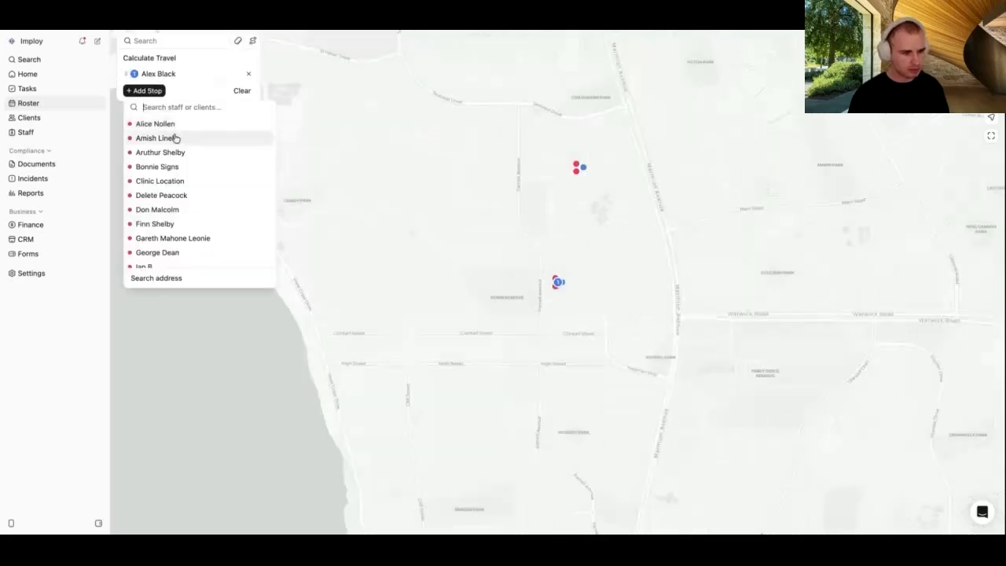
click(176, 170)
scroll(675, 283, down, 2)
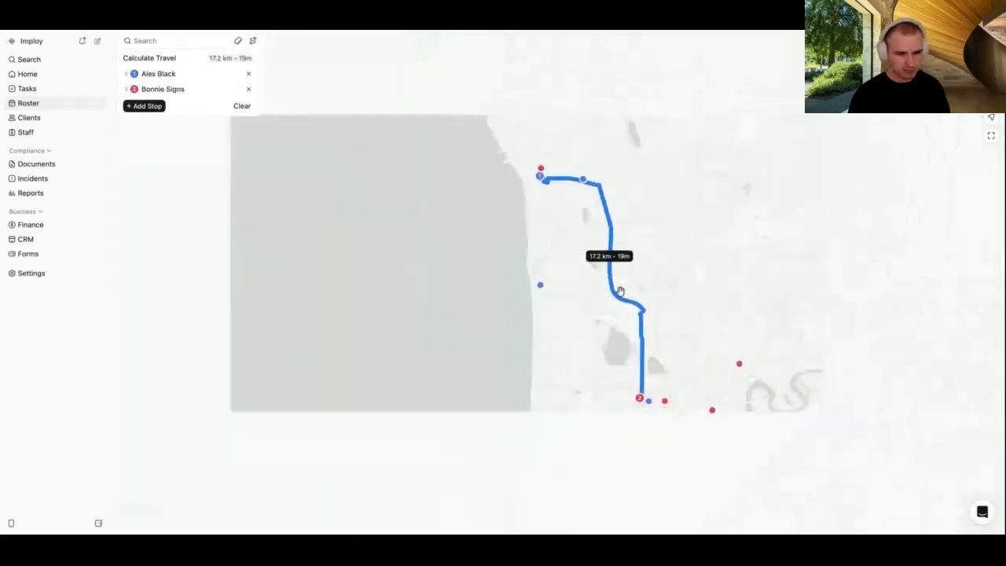
scroll(707, 269, up, 1)
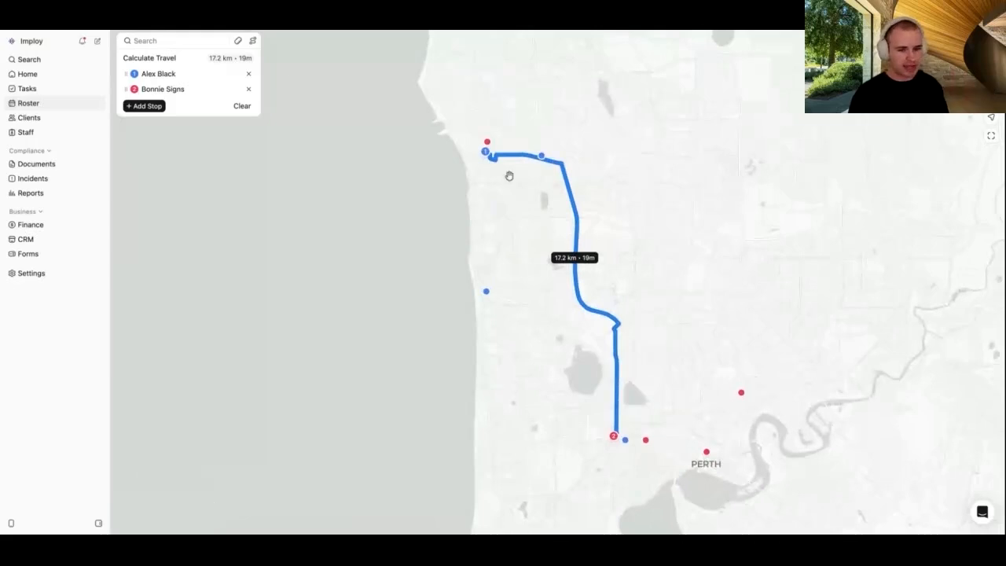
drag(674, 388, 633, 386)
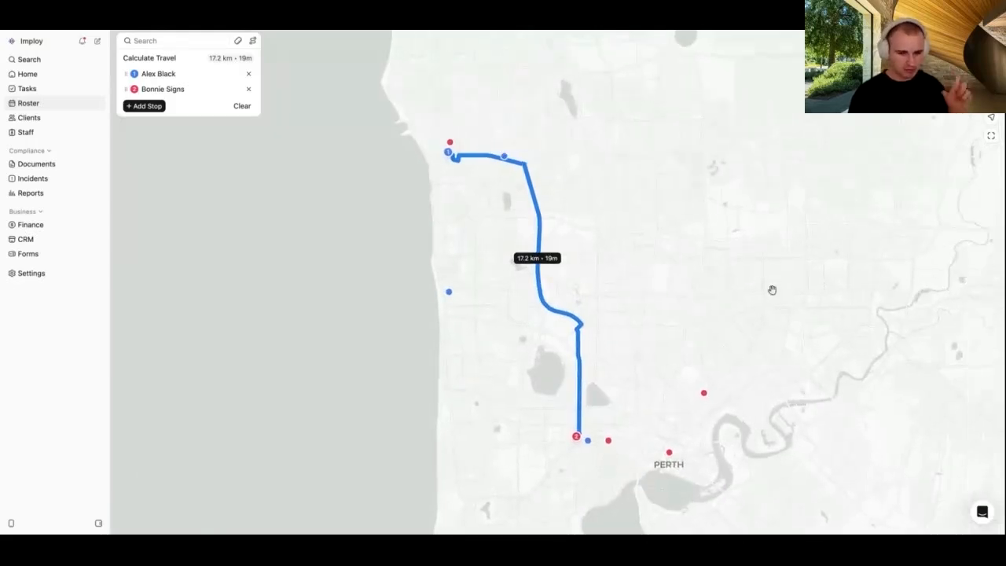
Step: Return to Reports and reopen the Untitled insight
click(887, 41)
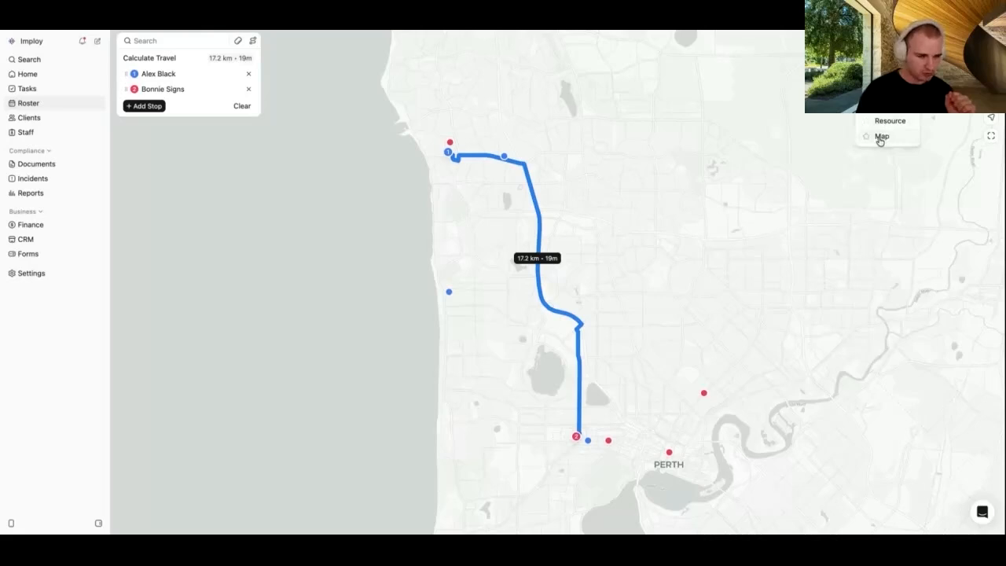
click(55, 194)
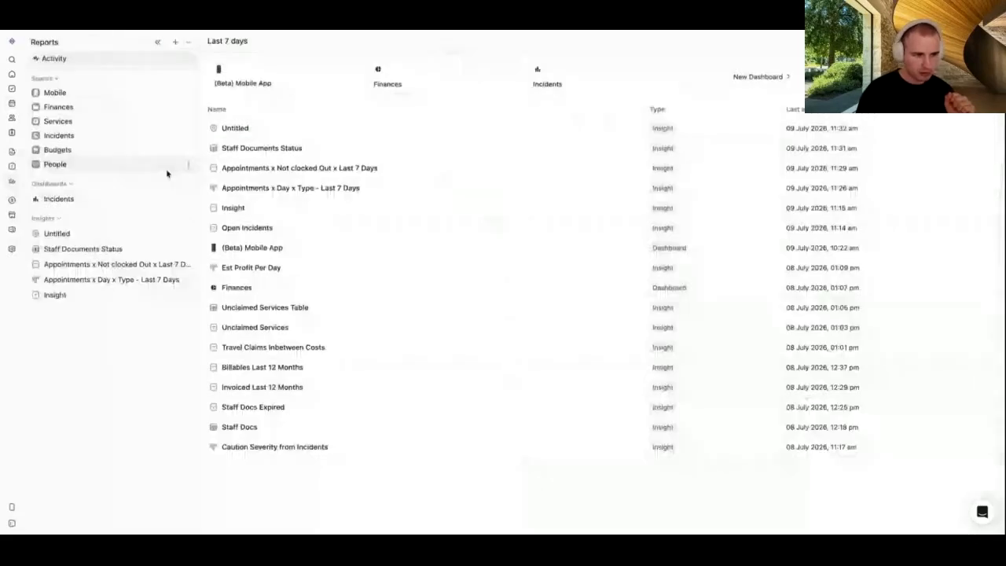
click(94, 238)
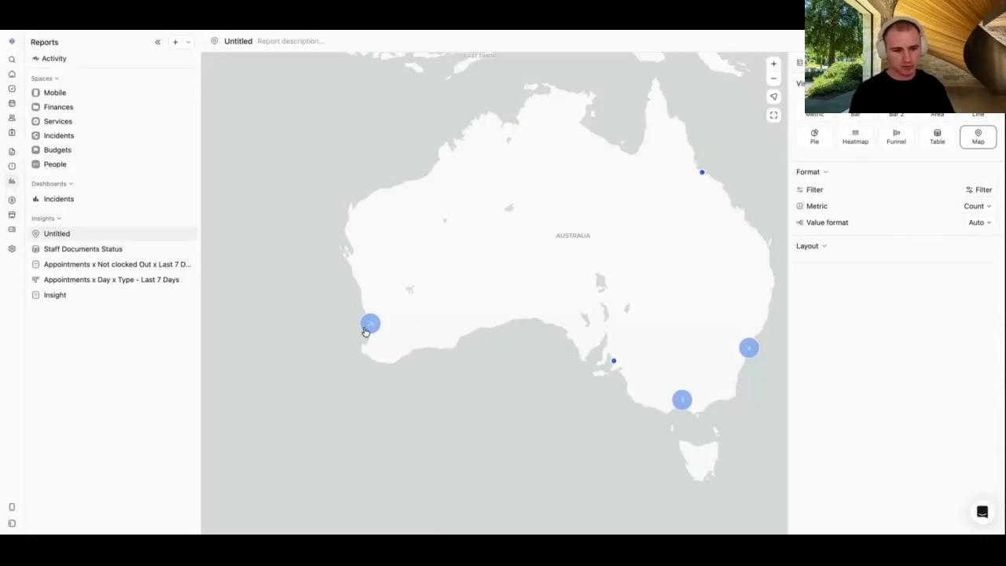
Step: Zoom the map onto the Perth clusters of 4, 11 and 6, narrowing the settings panel
scroll(367, 328, up, 5)
scroll(369, 322, up, 3)
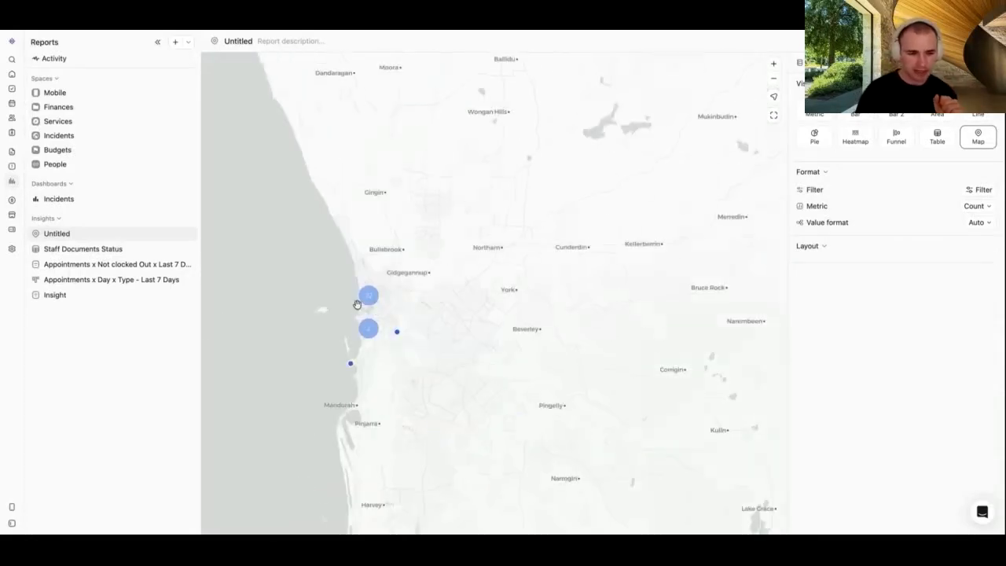
scroll(363, 304, up, 2)
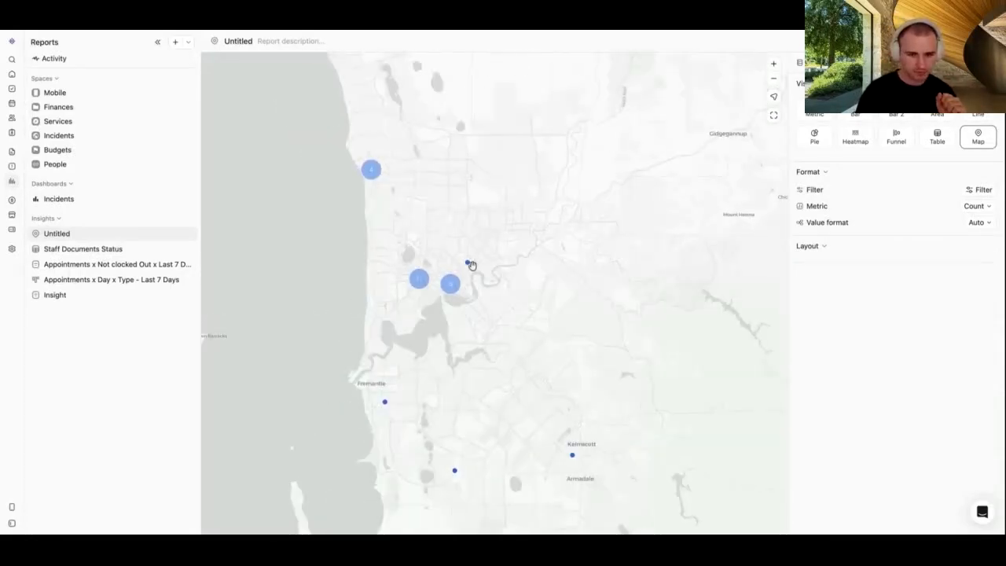
drag(785, 278, 799, 271)
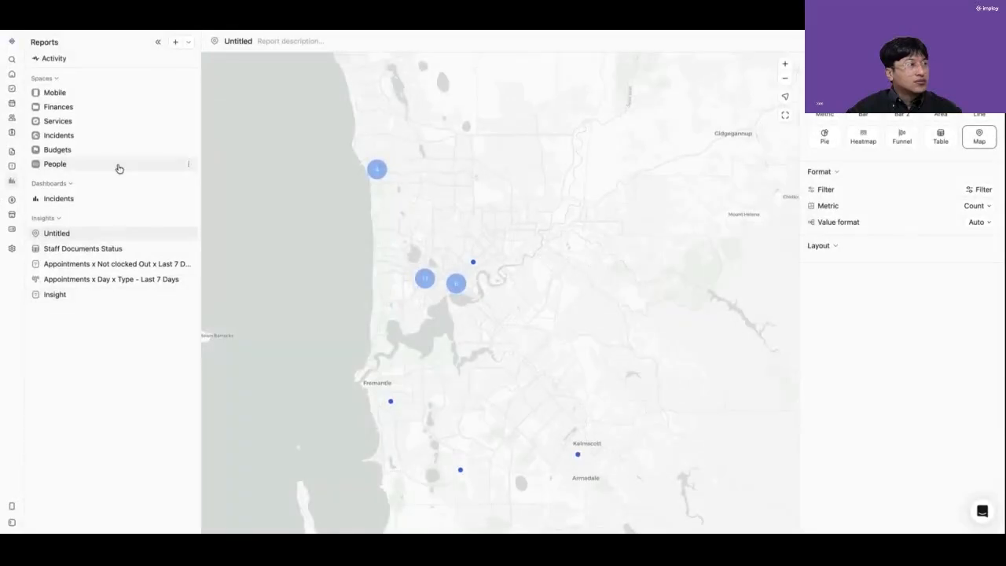
mouse_move(126, 192)
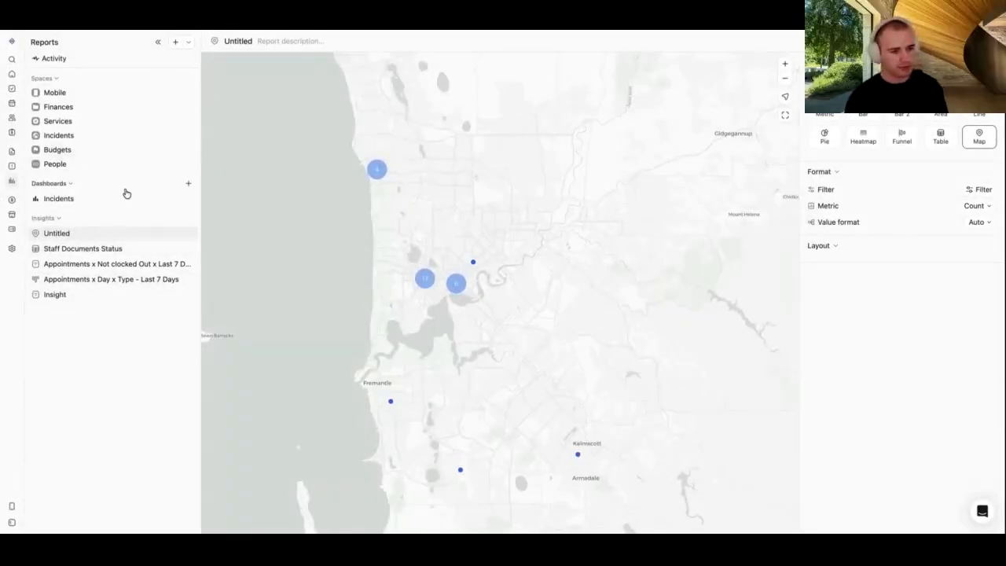
click(177, 45)
click(180, 44)
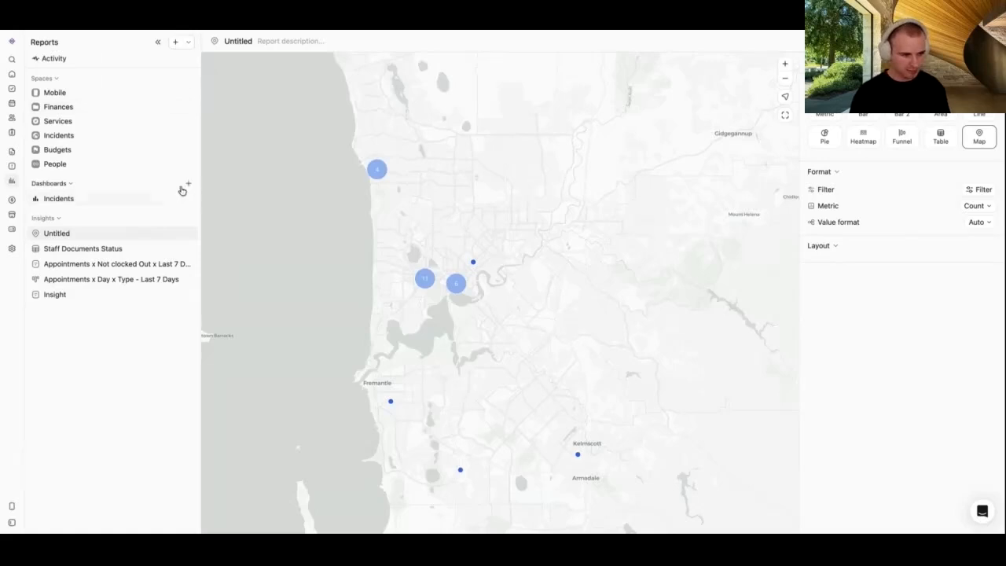
Step: Add a new Untitled dashboard and browse the Add insight list without adding anything
click(189, 185)
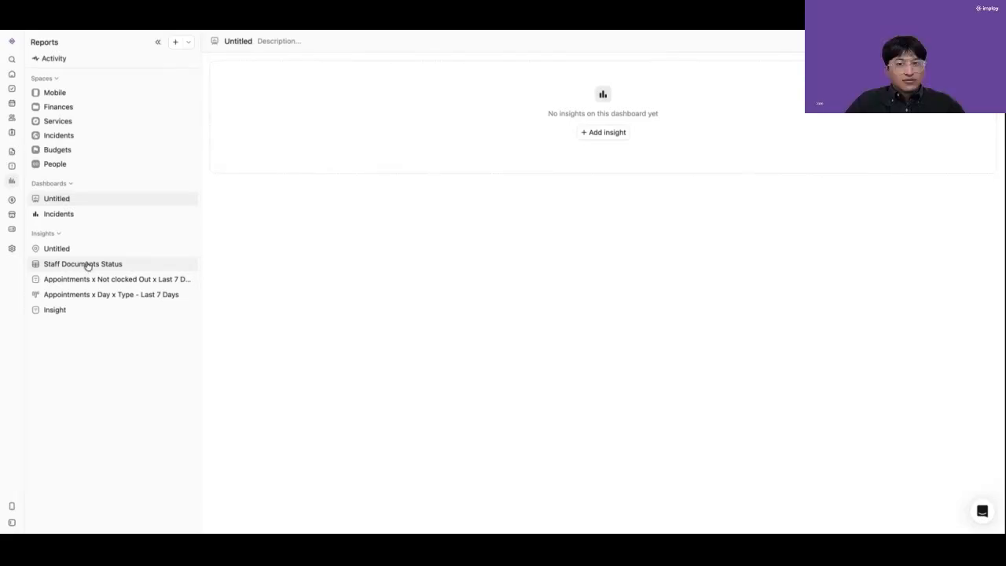
click(603, 132)
scroll(557, 138, down, 10)
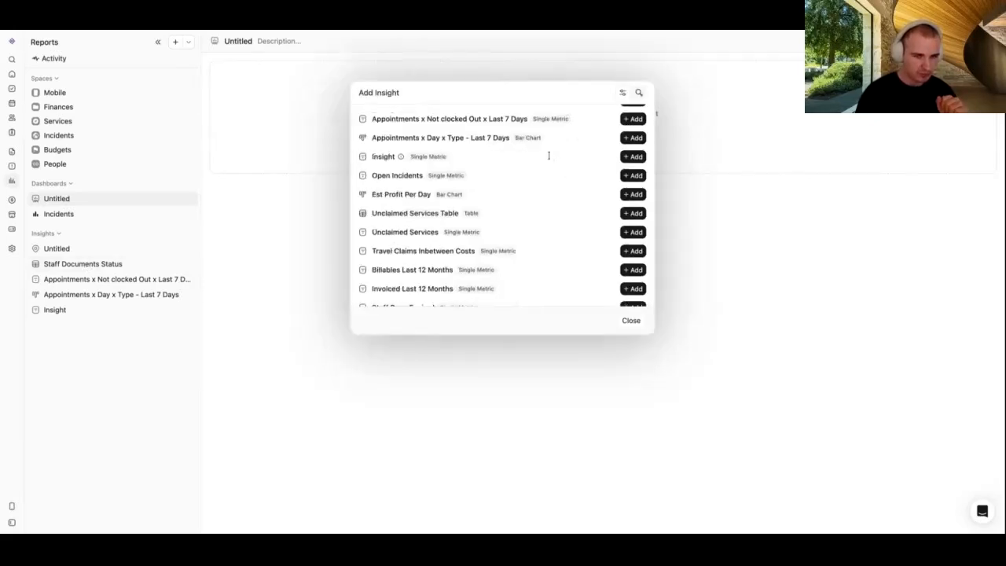
scroll(546, 157, up, 10)
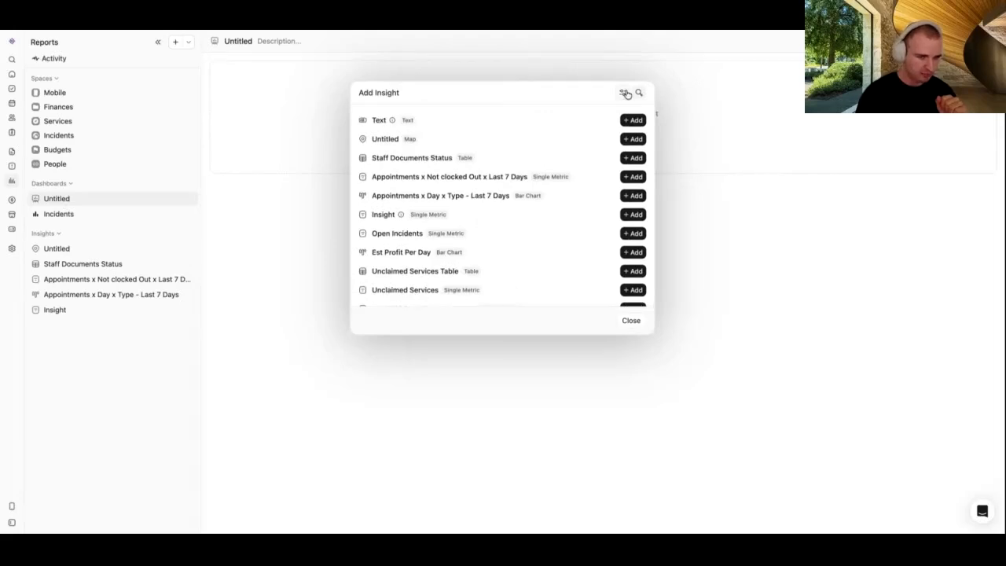
click(796, 221)
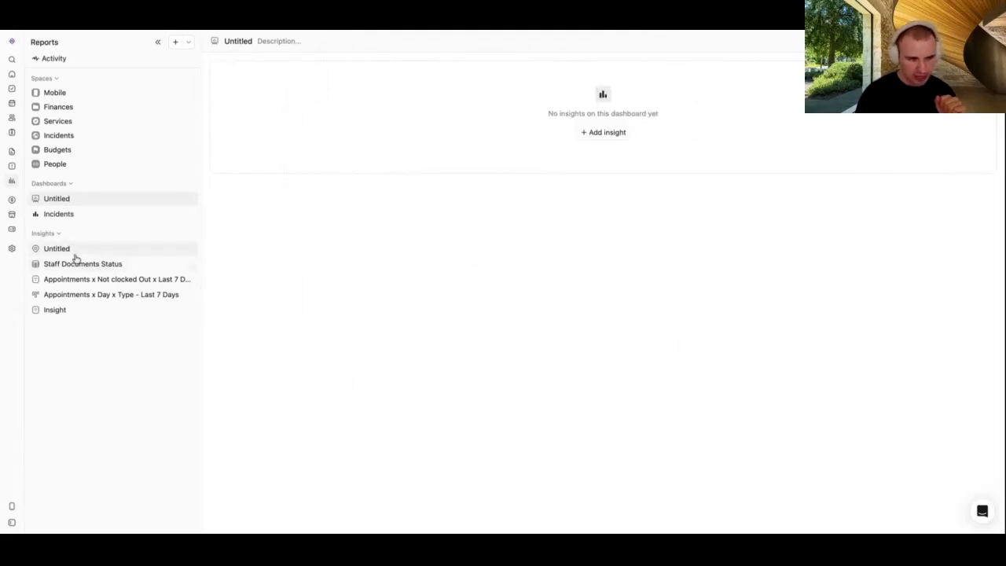
Step: Place trial Staff Documents Status and SaH Clients cards, then remove both
drag(68, 265, 494, 238)
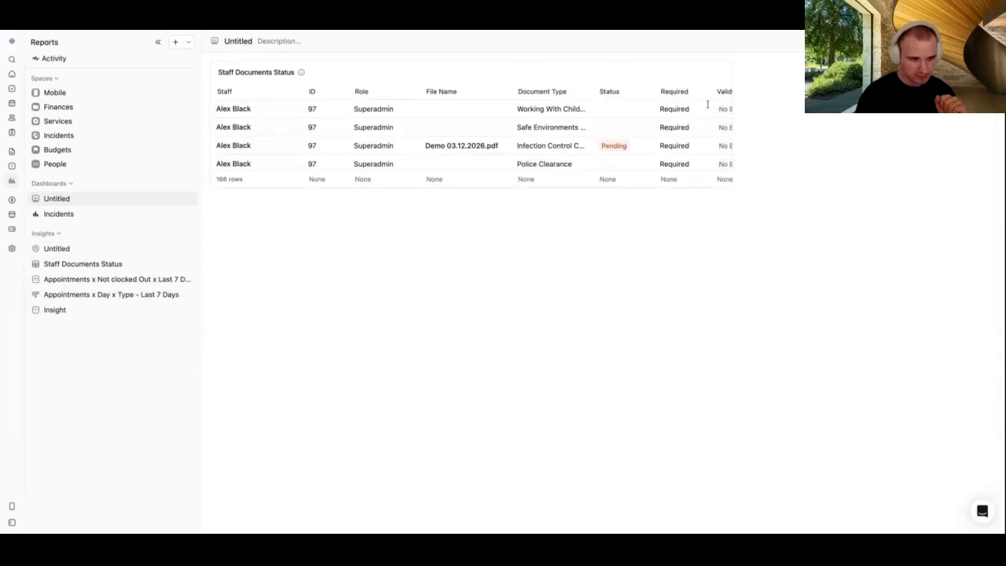
click(729, 67)
click(667, 143)
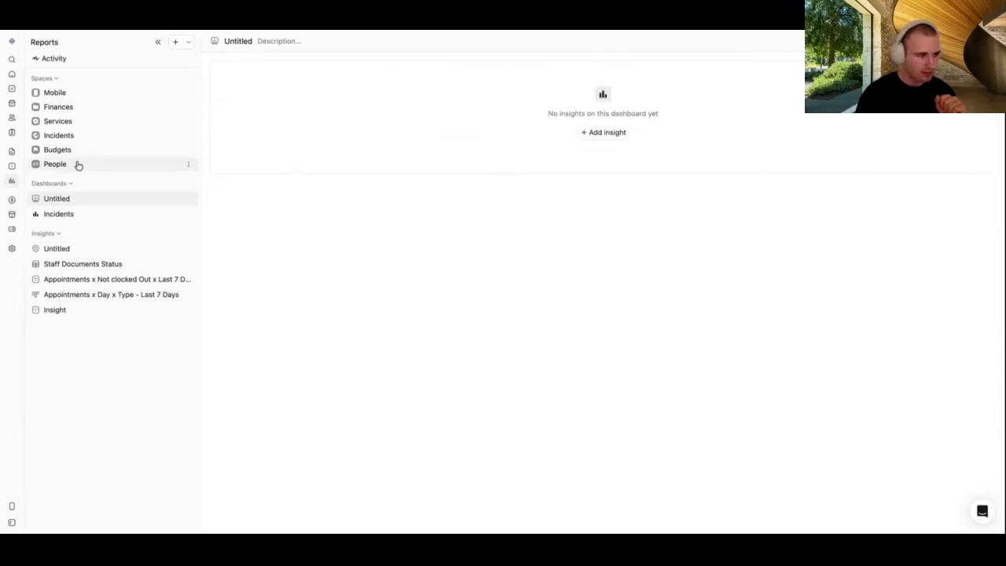
click(75, 165)
click(81, 179)
drag(75, 195, 383, 124)
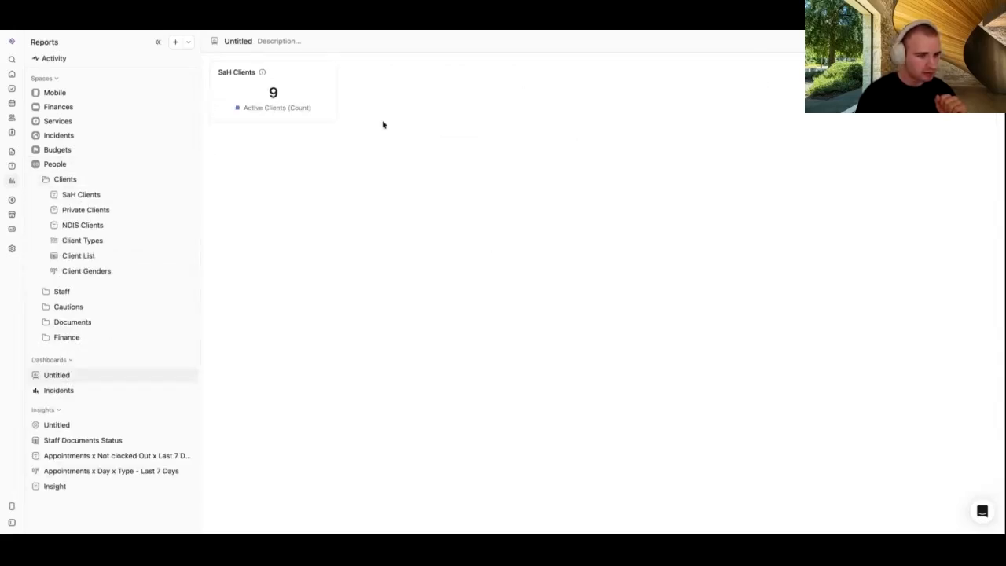
click(332, 66)
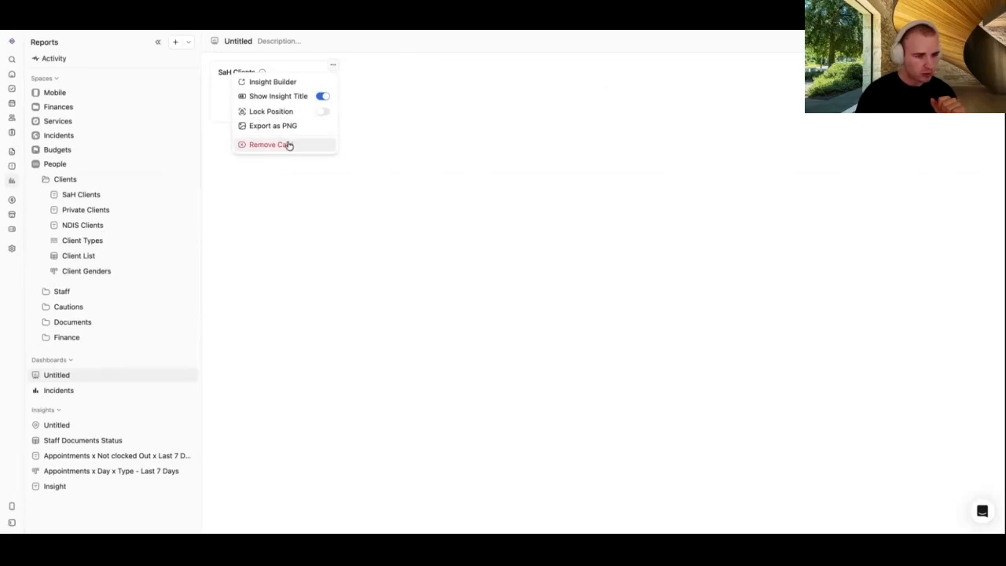
click(287, 144)
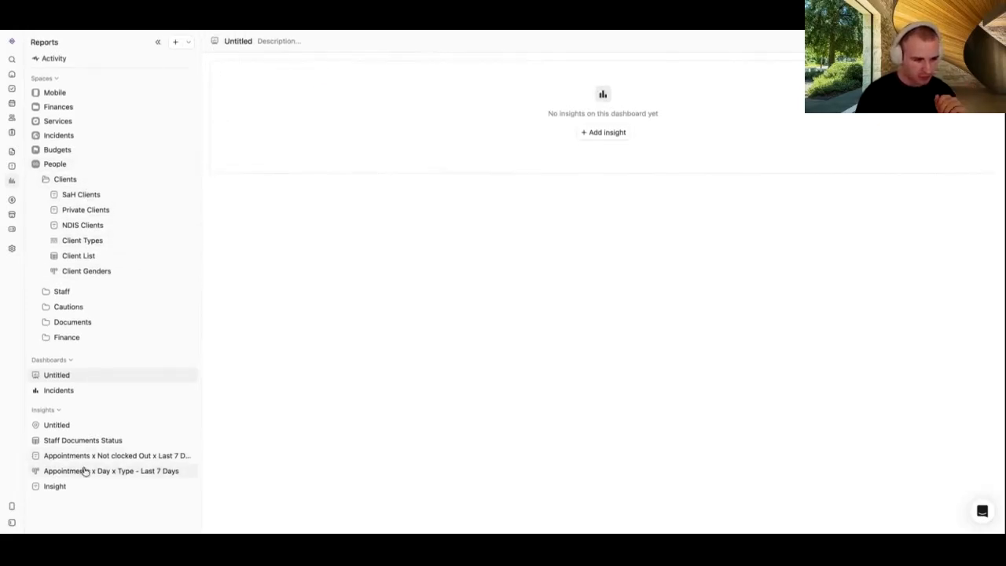
Step: Place the 'Appointments x Day x Type - Last 7 Days' chart and enlarge it to about double size
drag(100, 465, 395, 97)
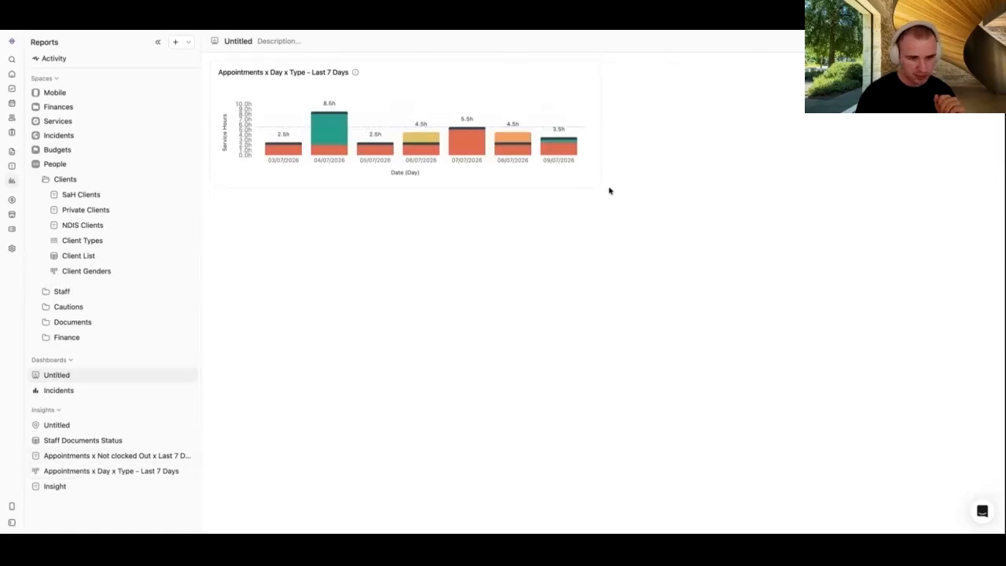
drag(599, 186, 667, 319)
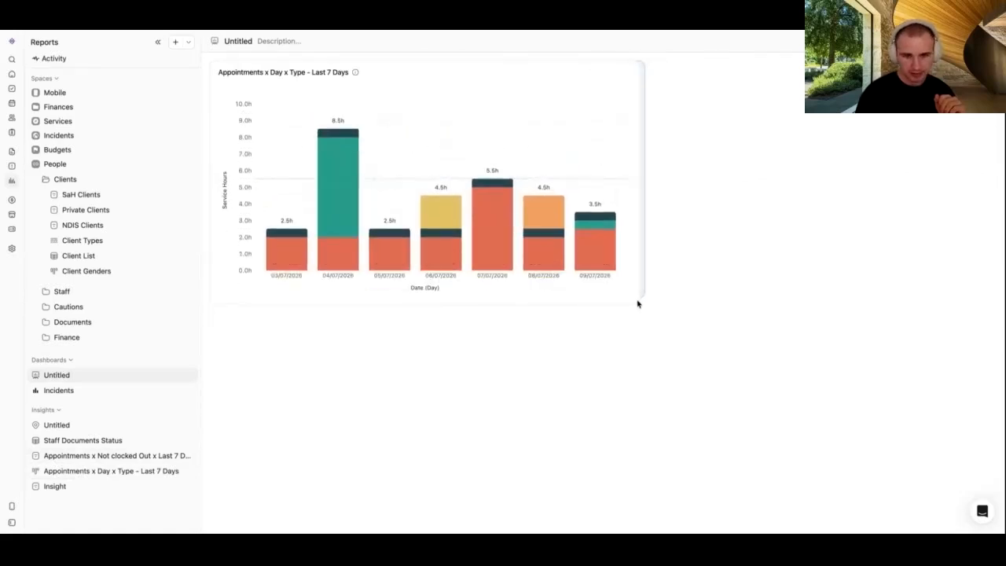
click(89, 179)
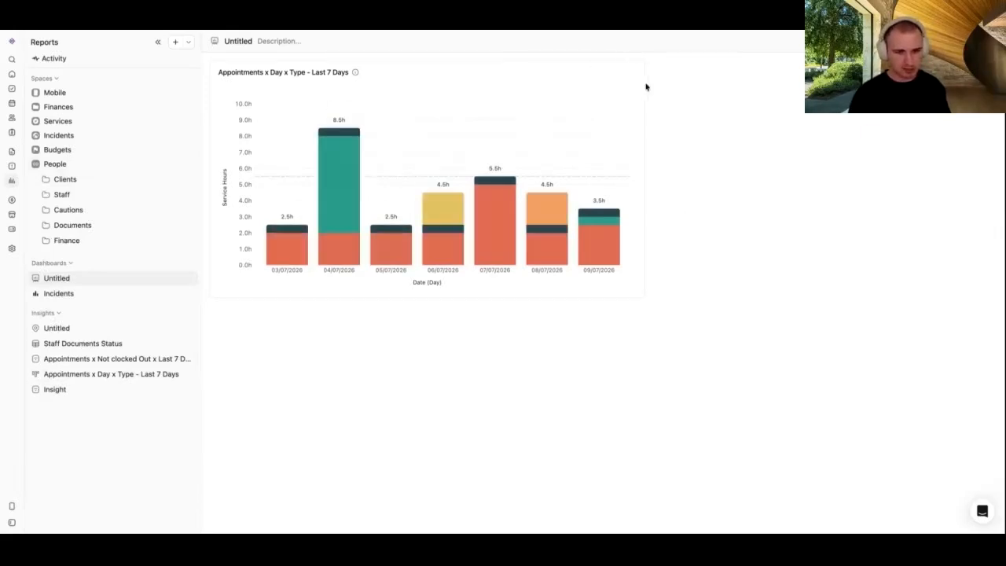
Step: Resize the appointments chart and add Staff Count Active, Staff Leave and Staff Count cards
drag(644, 88, 555, 87)
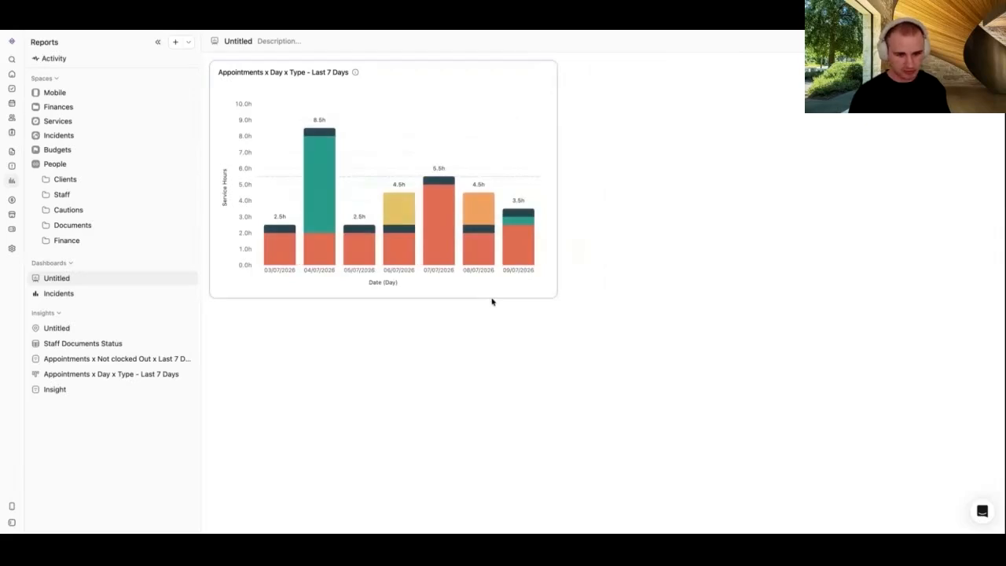
drag(492, 298, 494, 342)
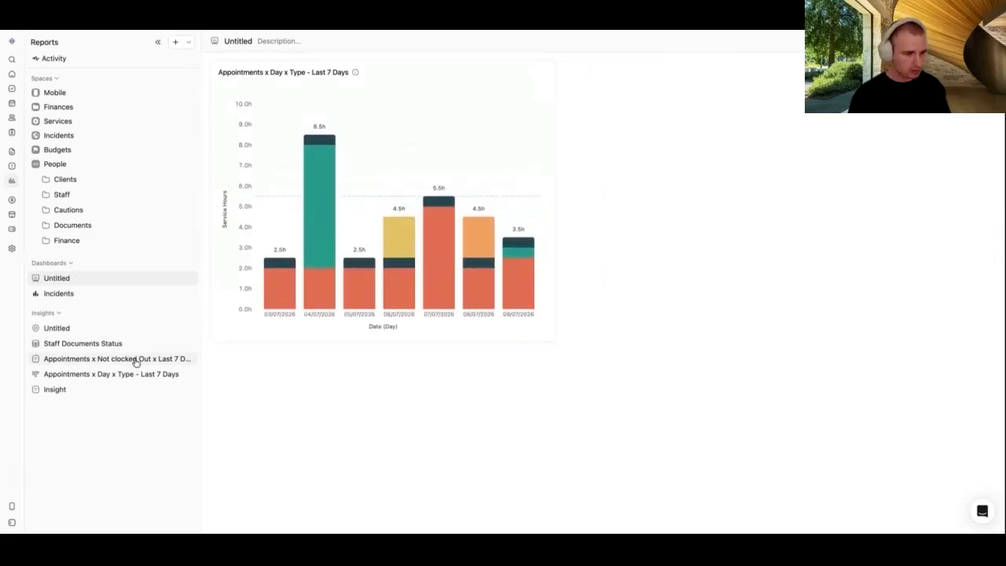
click(85, 163)
click(85, 163)
click(64, 194)
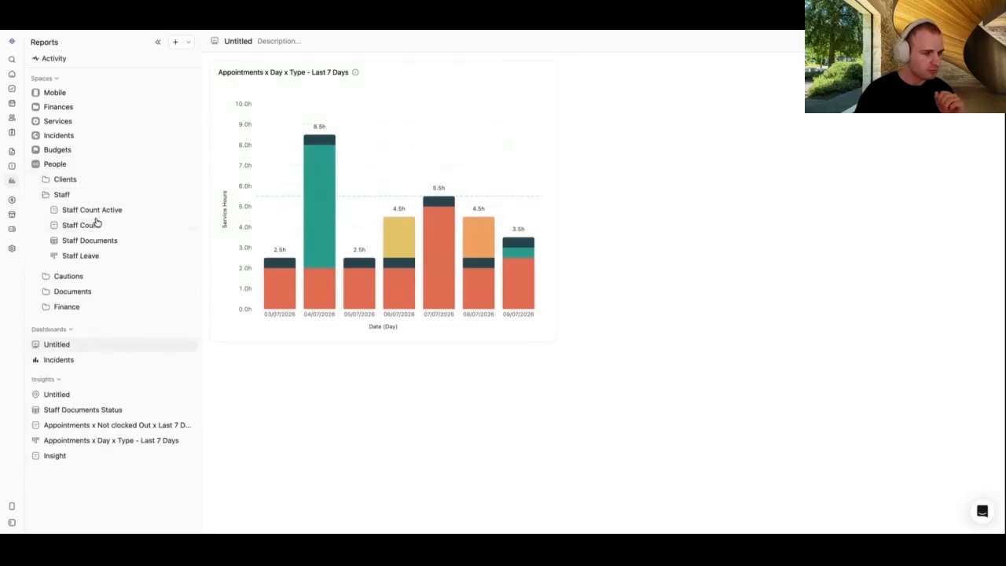
drag(98, 213, 682, 130)
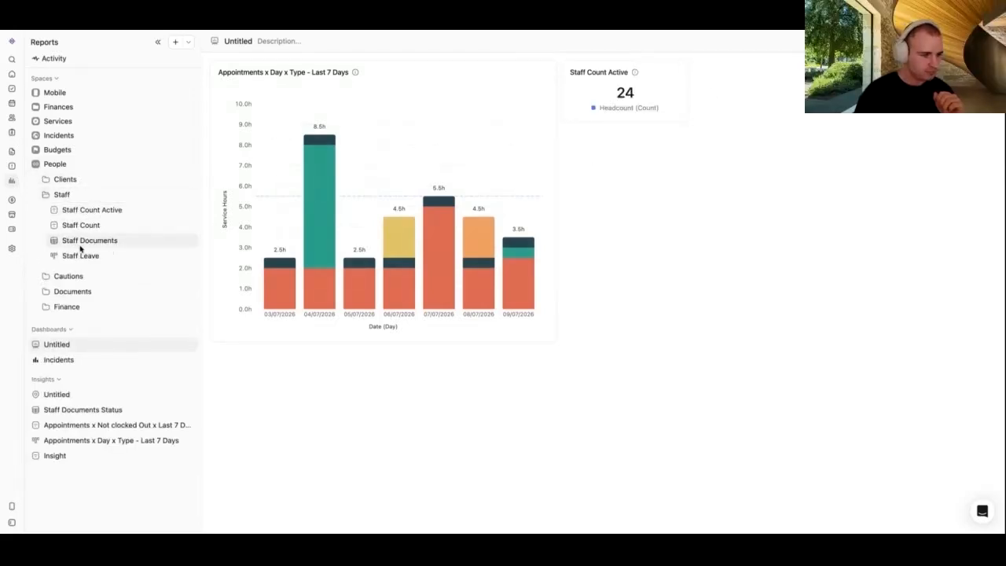
drag(89, 257, 796, 341)
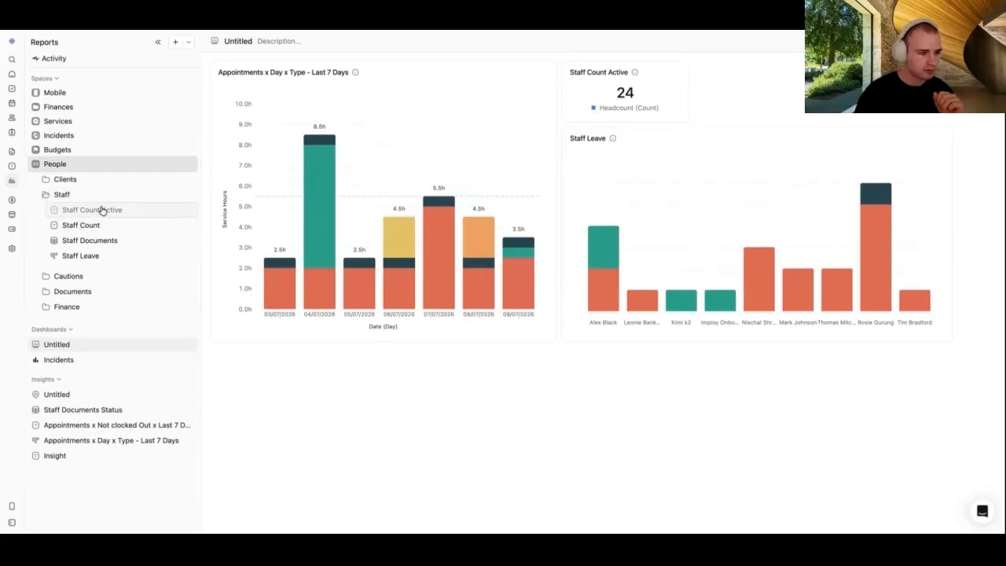
drag(78, 228, 745, 144)
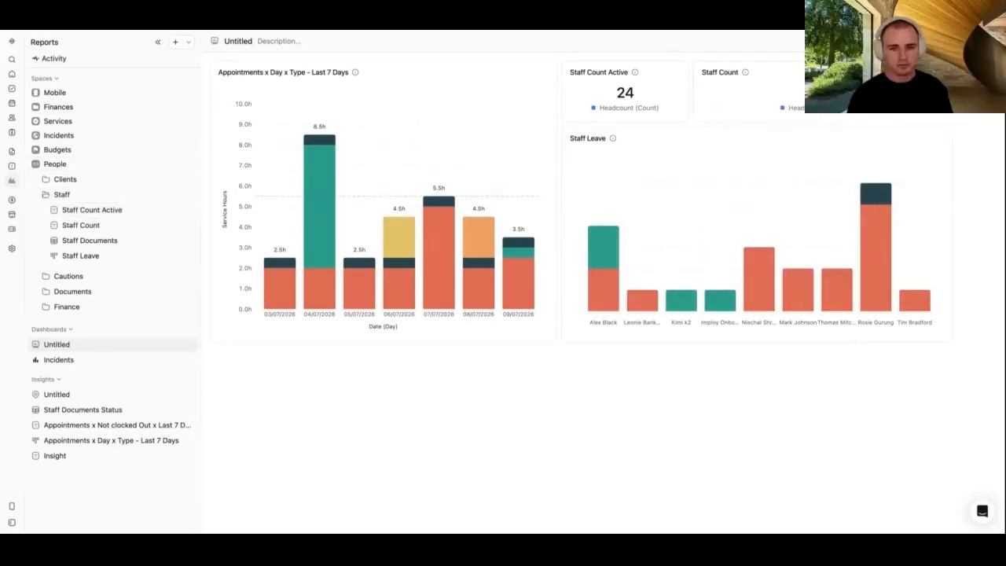
Step: Widen the Staff Leave, Staff Count Active and Staff Count cards to the right edge
drag(958, 202, 992, 191)
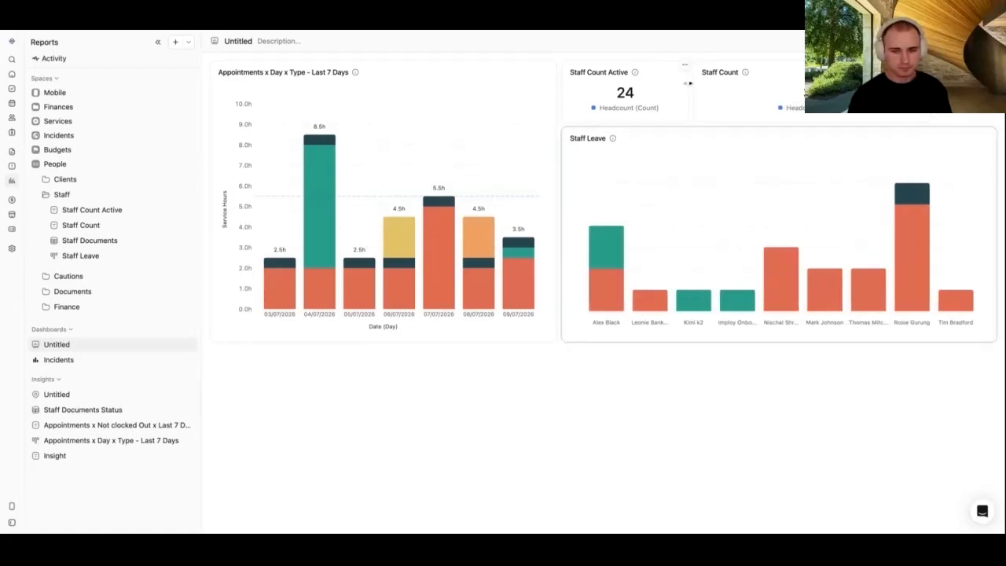
drag(689, 83, 721, 79)
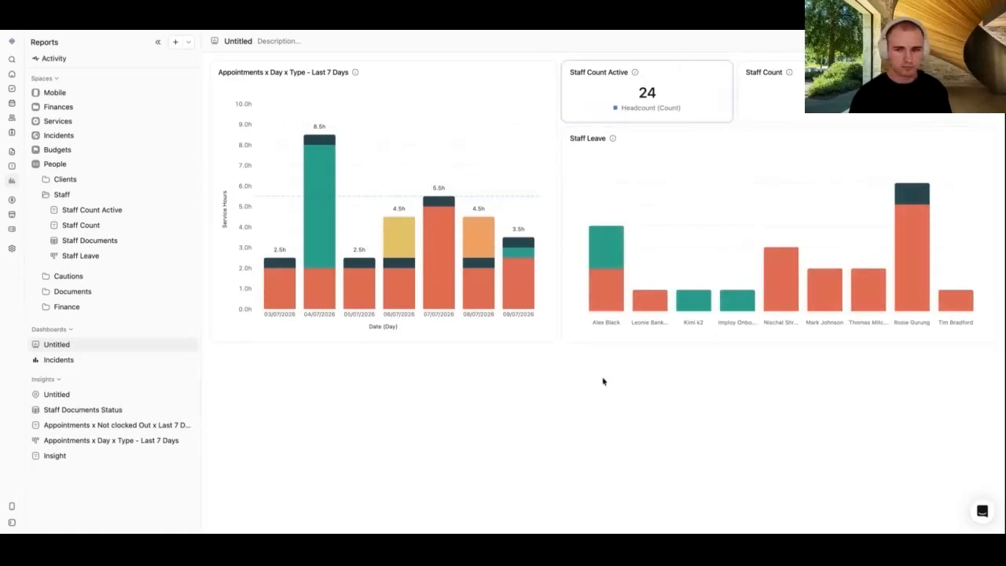
drag(863, 88, 988, 90)
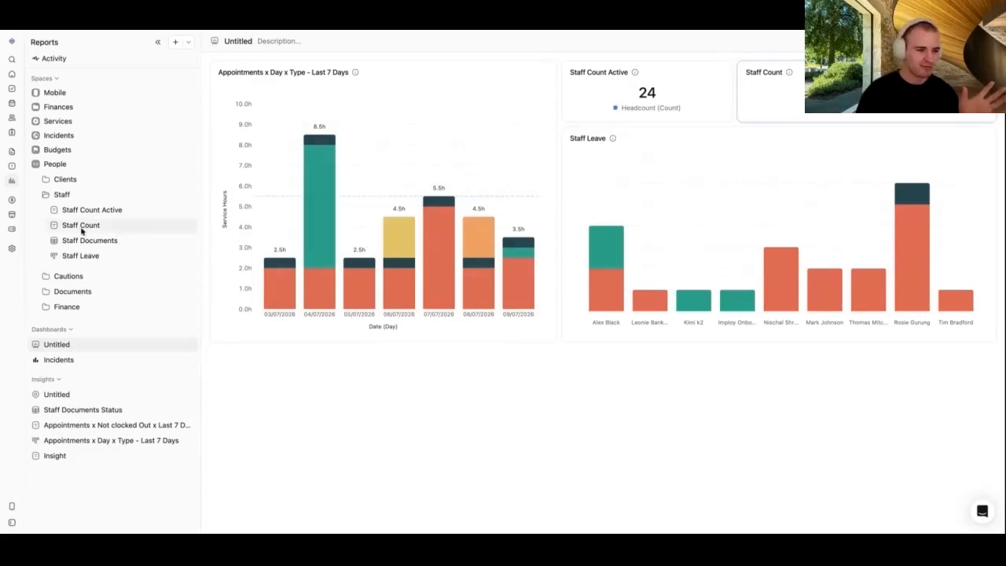
click(82, 194)
click(92, 165)
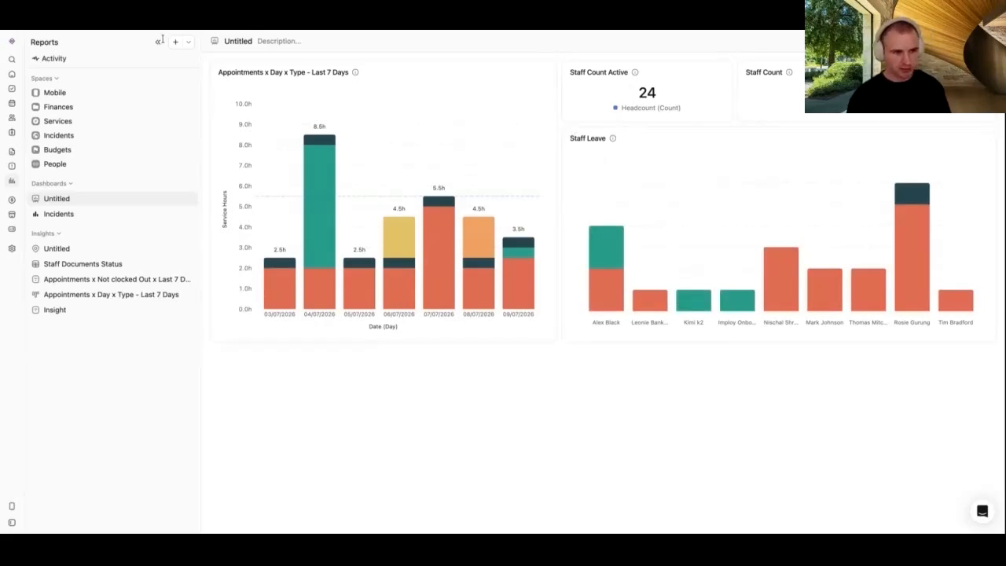
Step: Rename the dashboard to 'My Dashboard' and set it as the home page dashboard
double_click(238, 40)
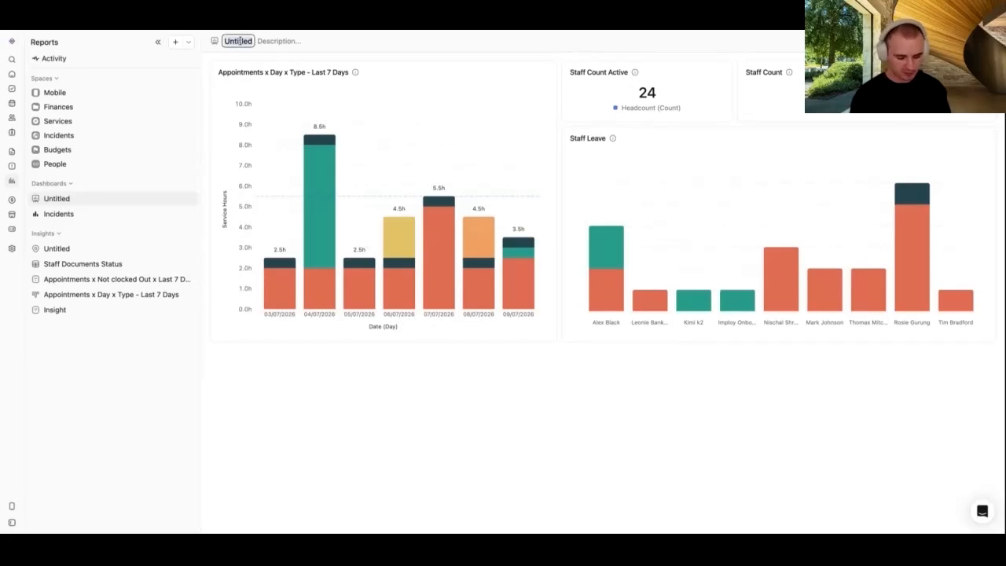
text(My Dashboard)
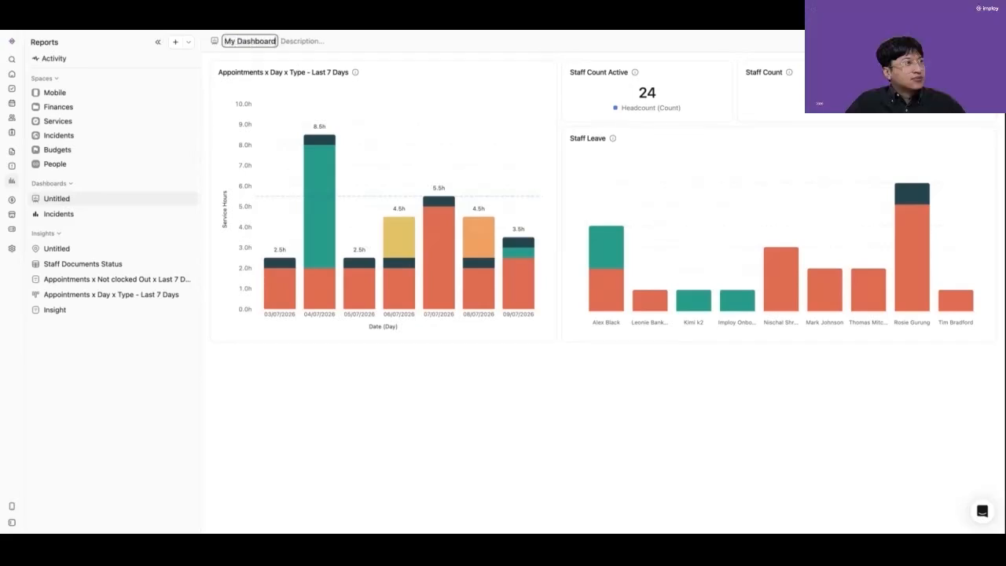
key(Return)
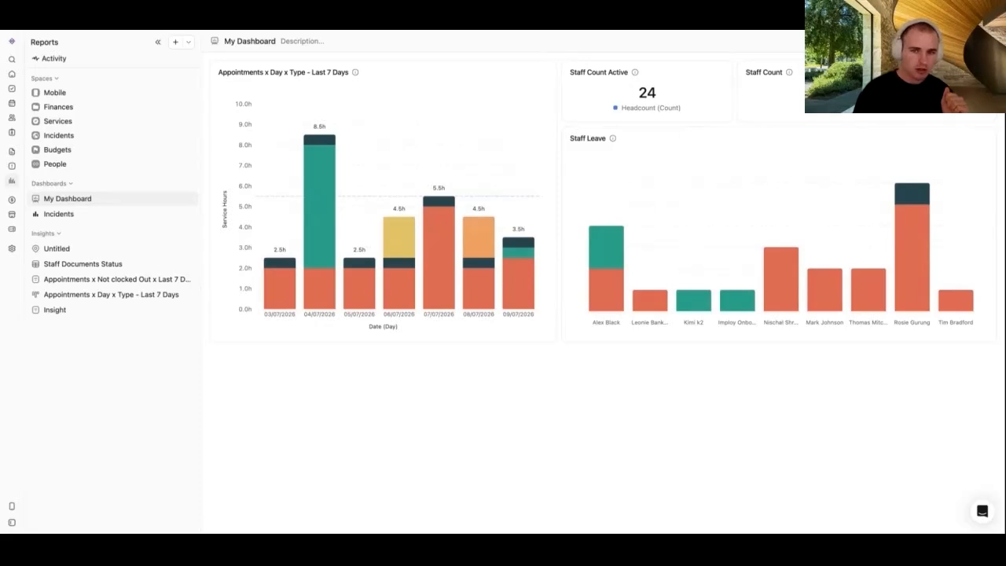
click(953, 41)
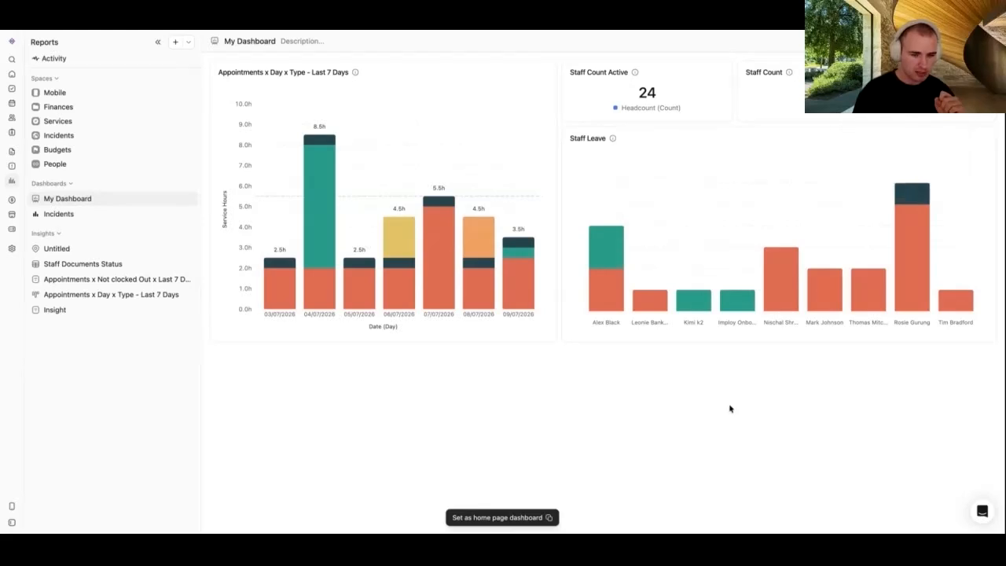
Step: Verify Home displays My Dashboard's four cards, visiting Tasks in between, then return to Reports
click(13, 75)
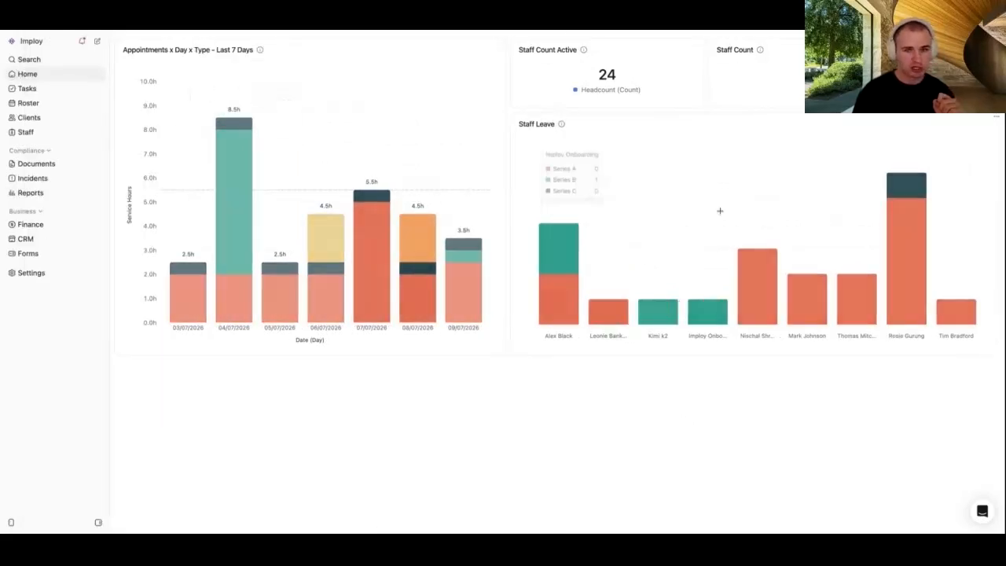
mouse_move(555, 193)
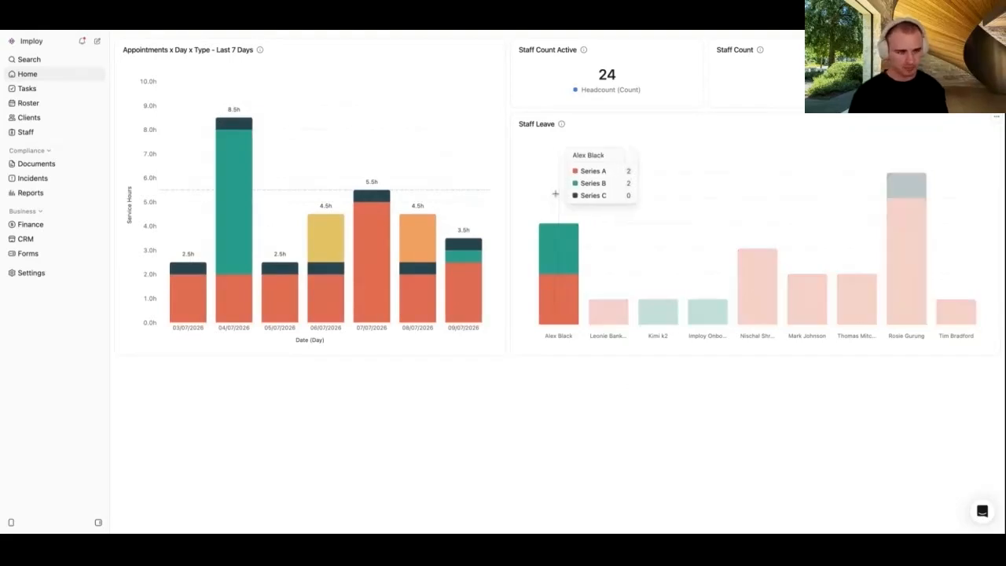
click(58, 91)
click(61, 74)
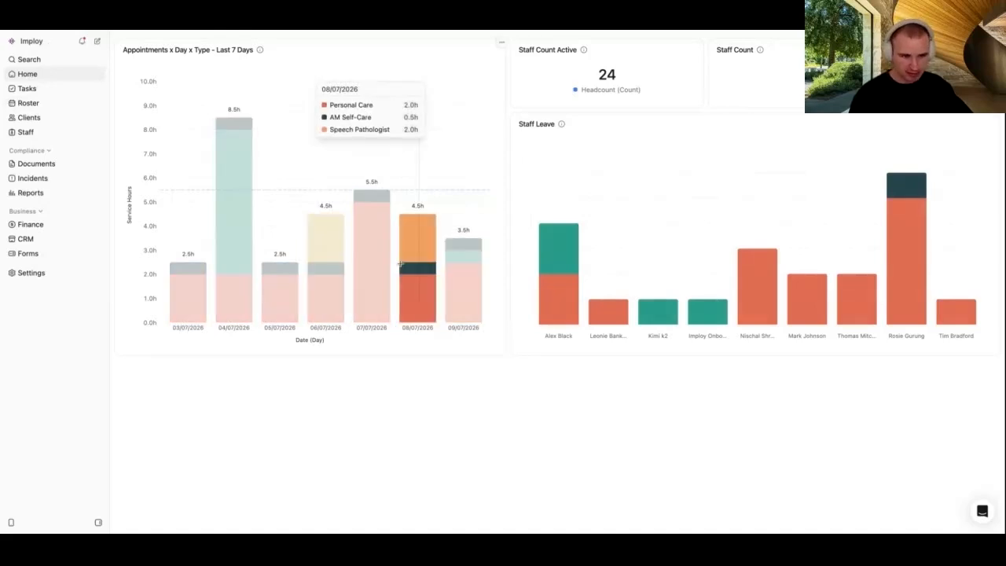
mouse_move(374, 283)
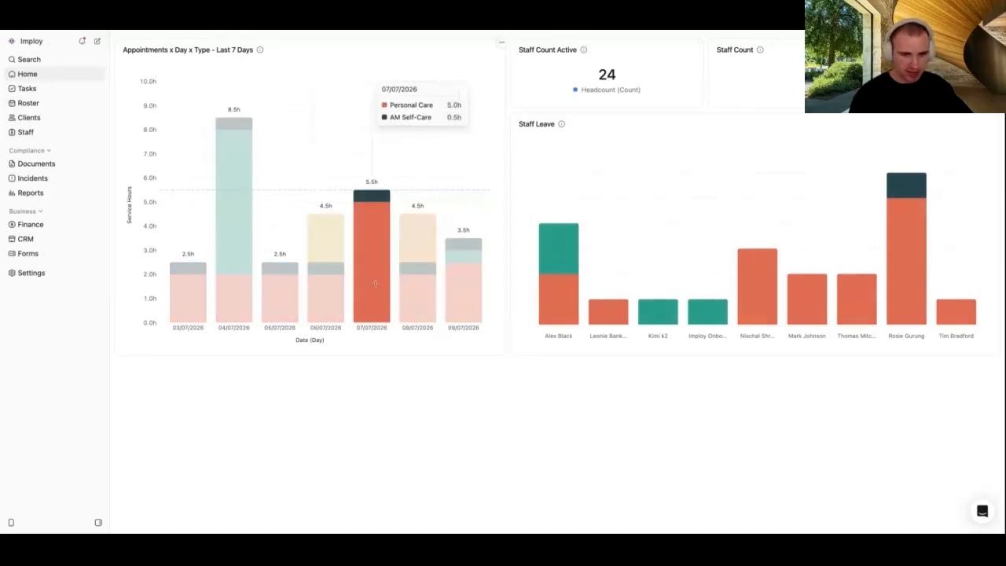
click(43, 194)
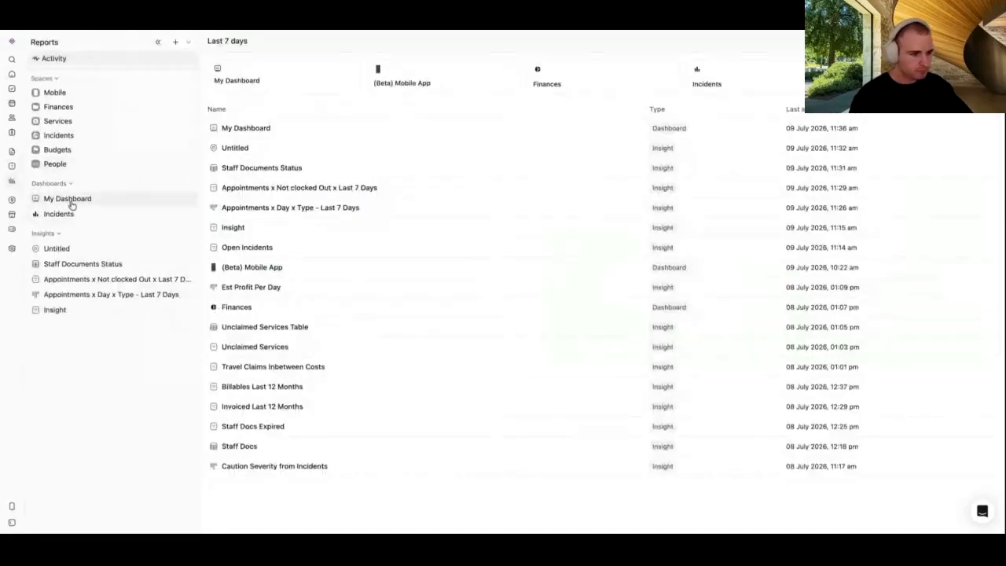
Step: Open My Dashboard and review Image/CSV export and Staff Count Active card options without changes
click(69, 199)
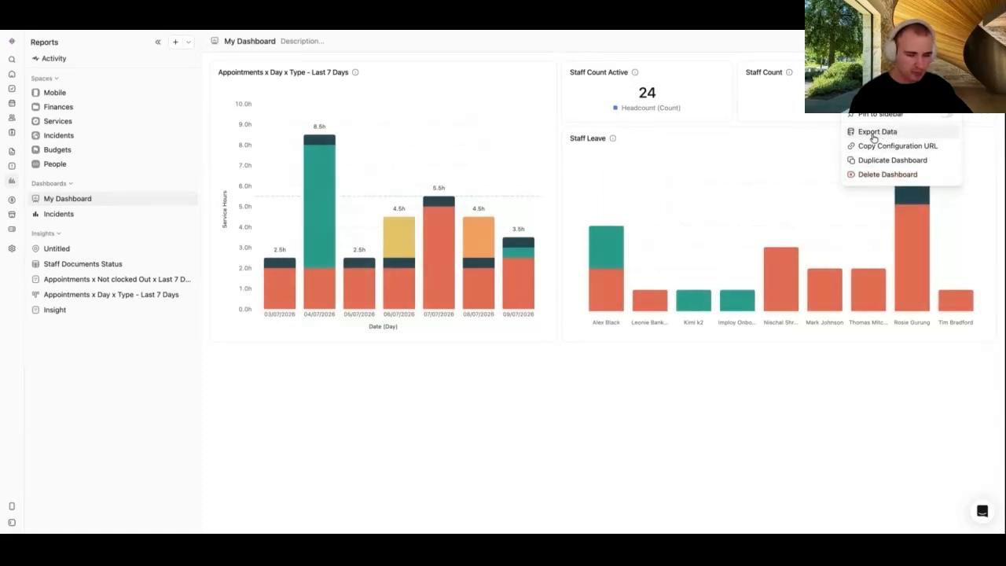
click(873, 137)
click(461, 115)
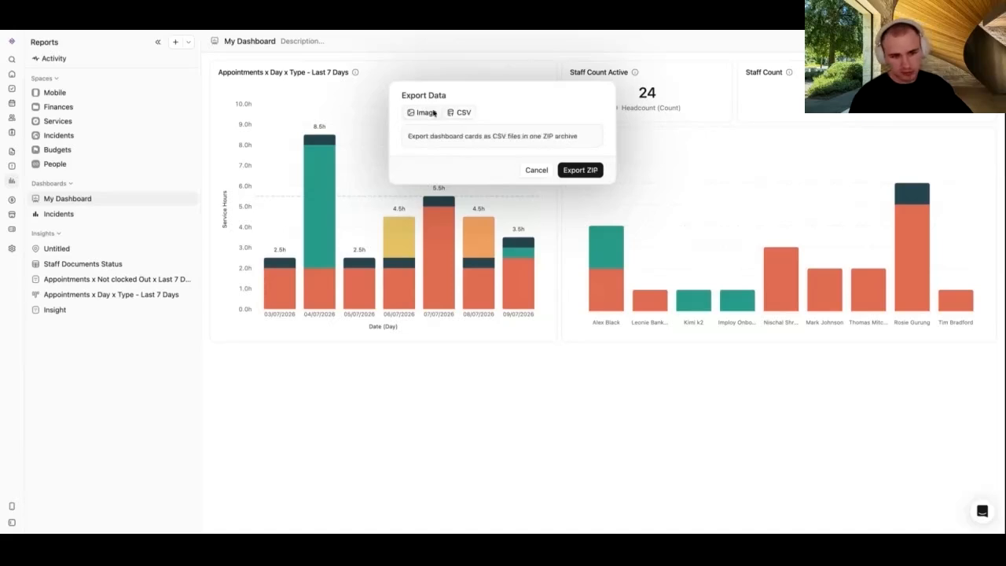
click(423, 114)
click(463, 116)
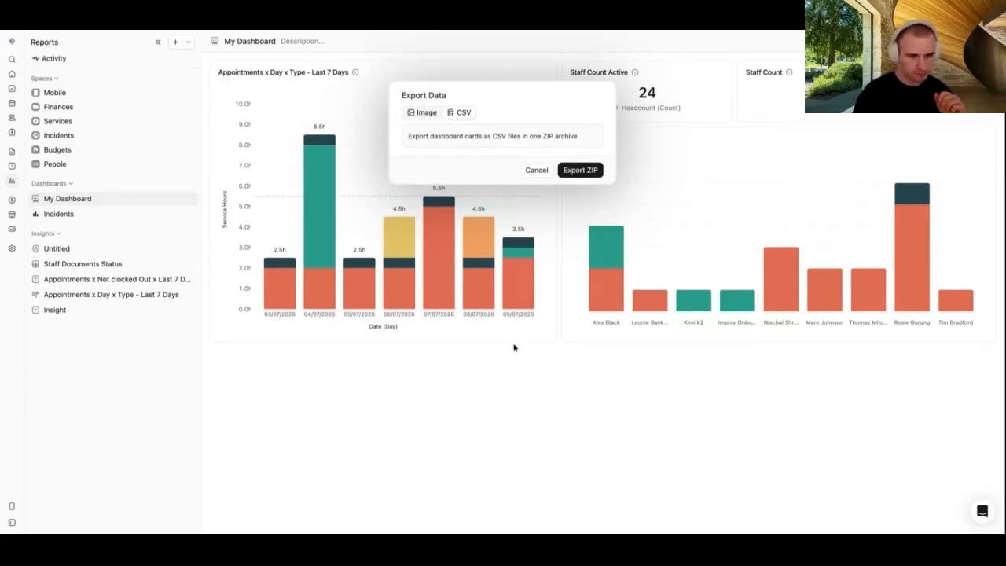
click(562, 380)
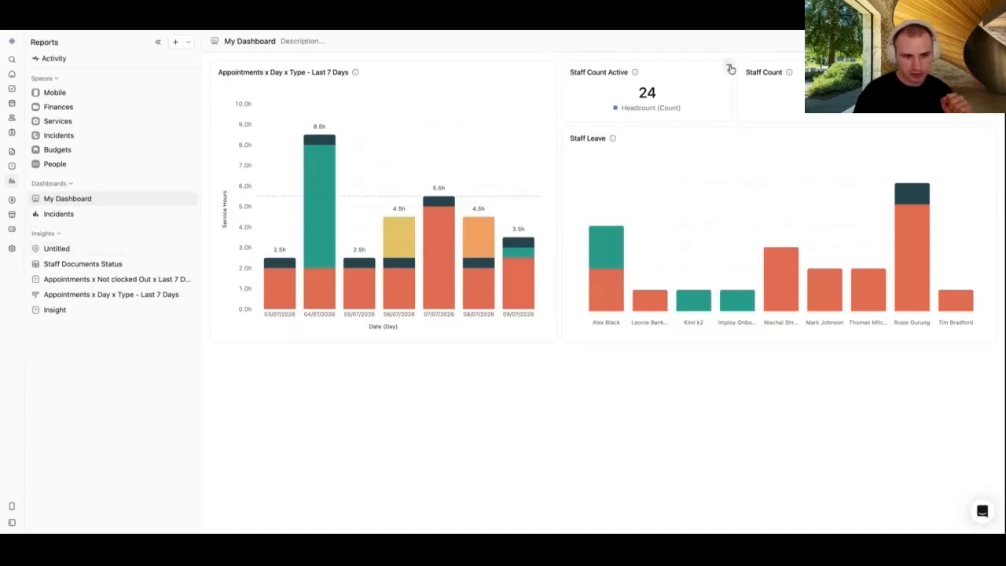
click(727, 66)
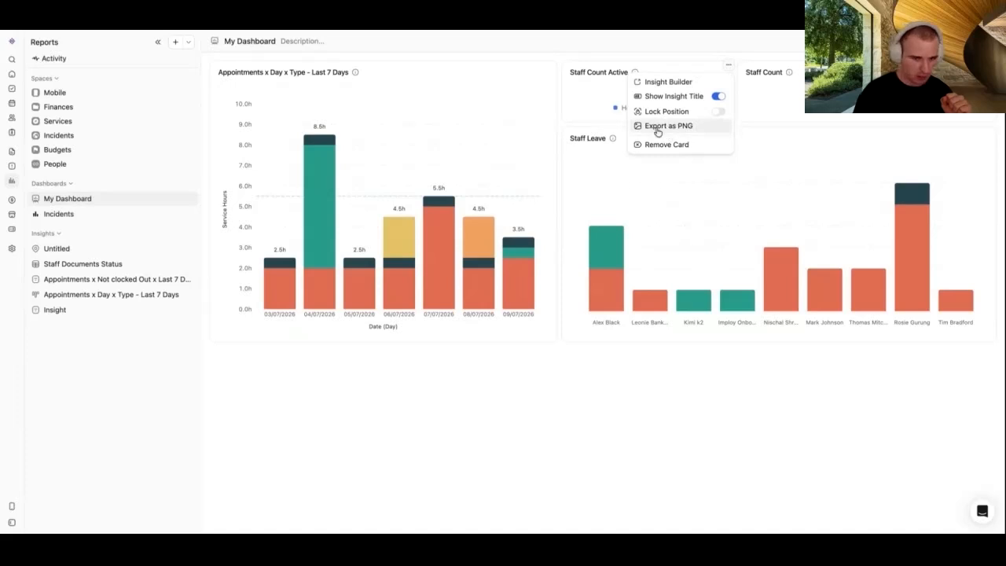
click(472, 399)
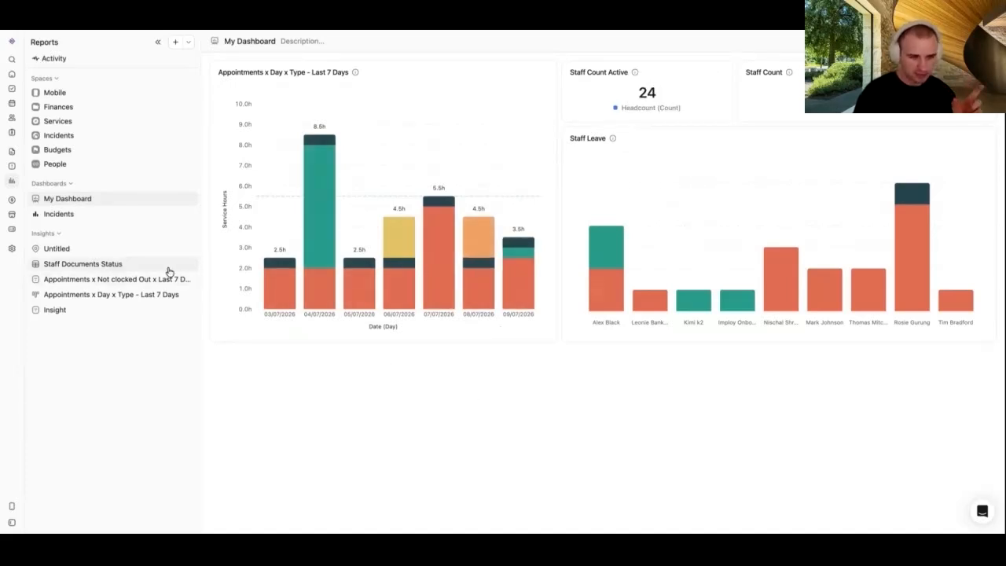
click(124, 263)
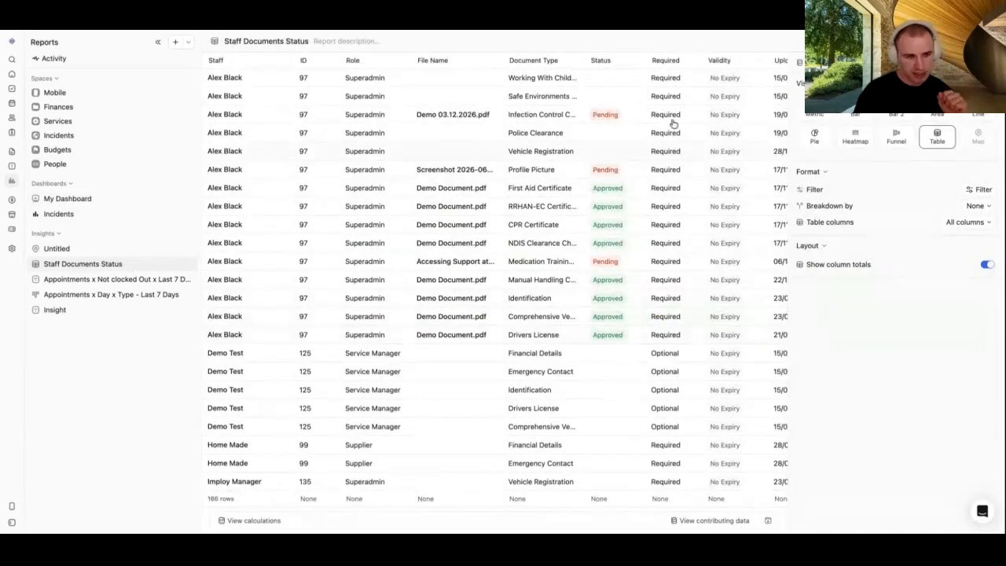
click(62, 281)
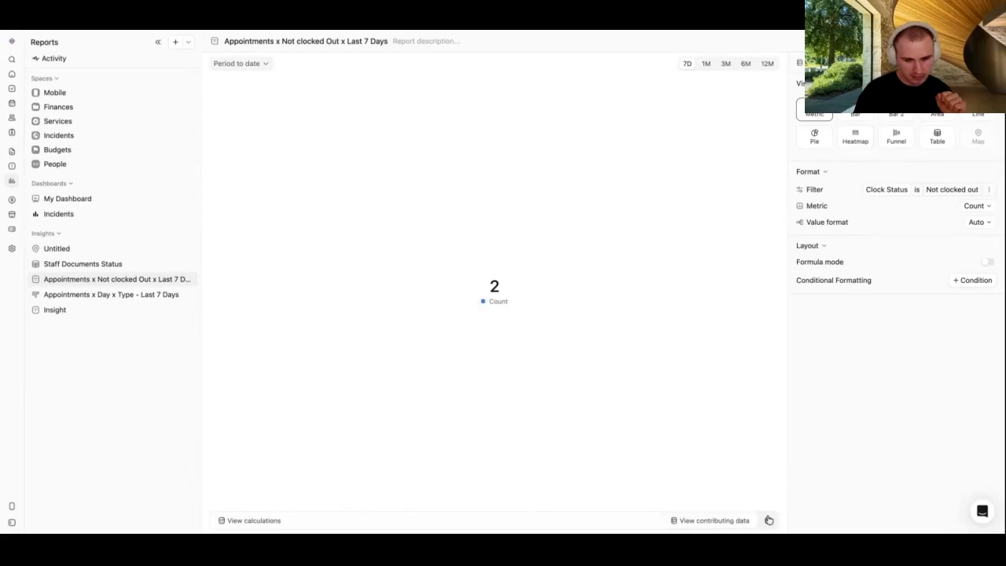
click(704, 521)
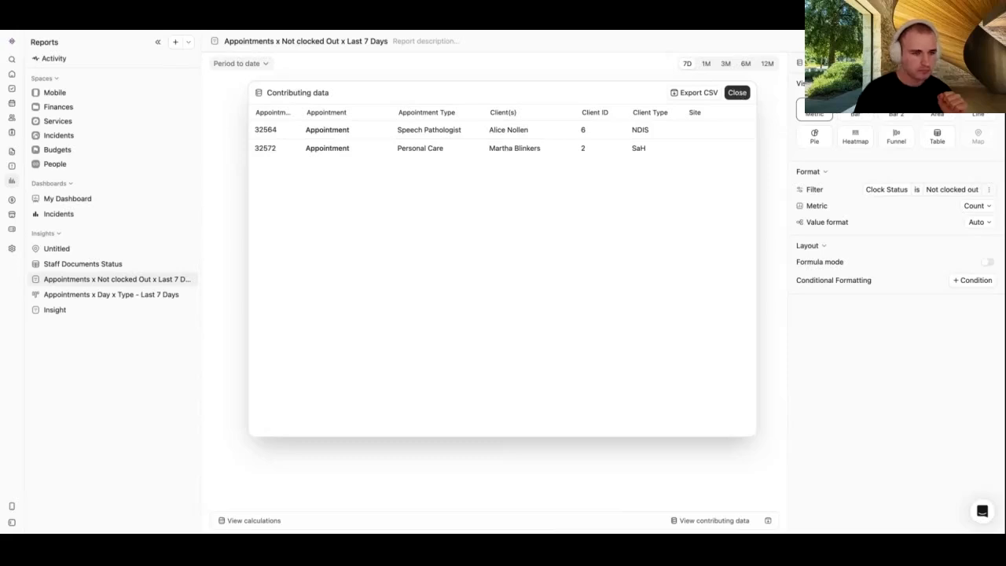
click(737, 92)
click(69, 198)
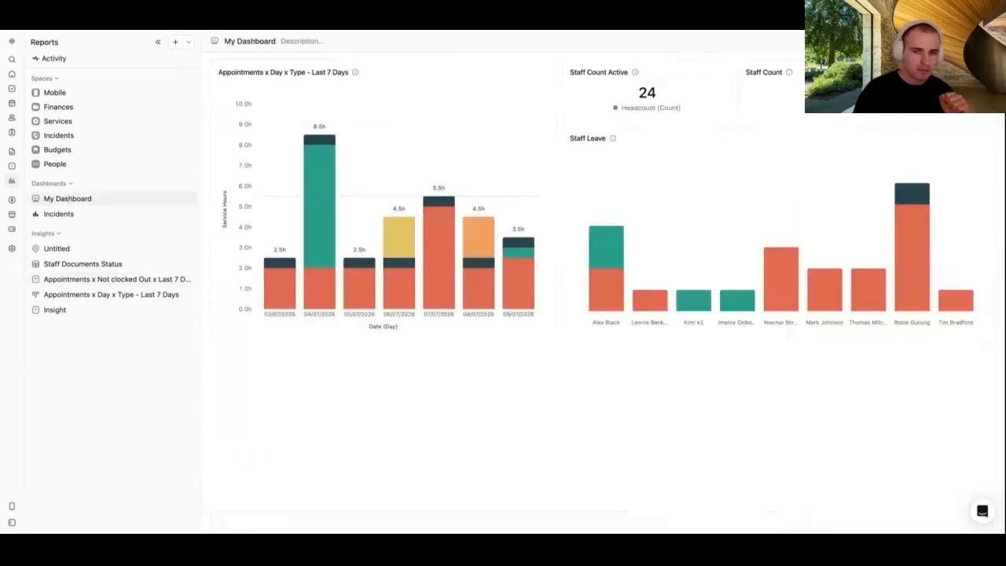
click(955, 42)
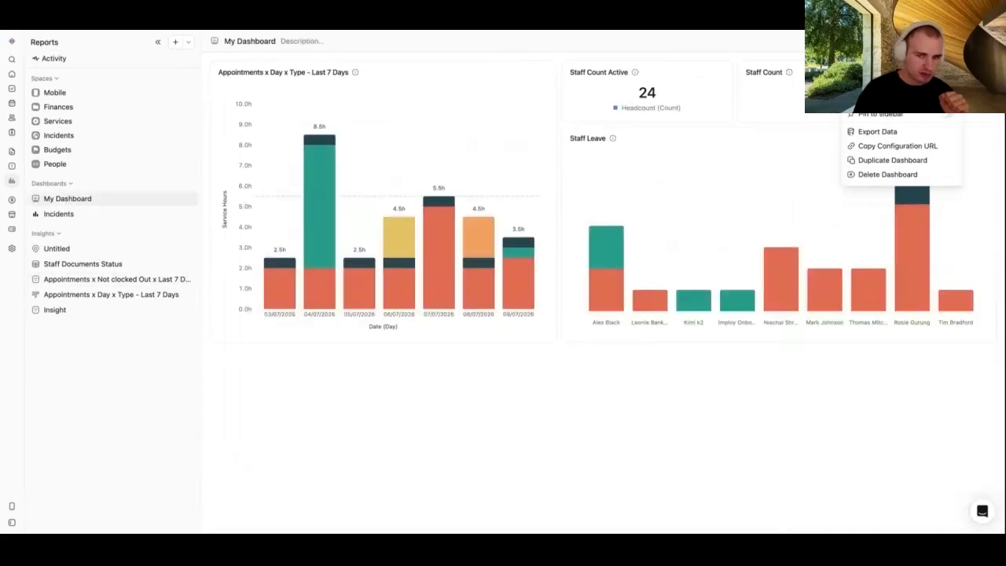
click(946, 100)
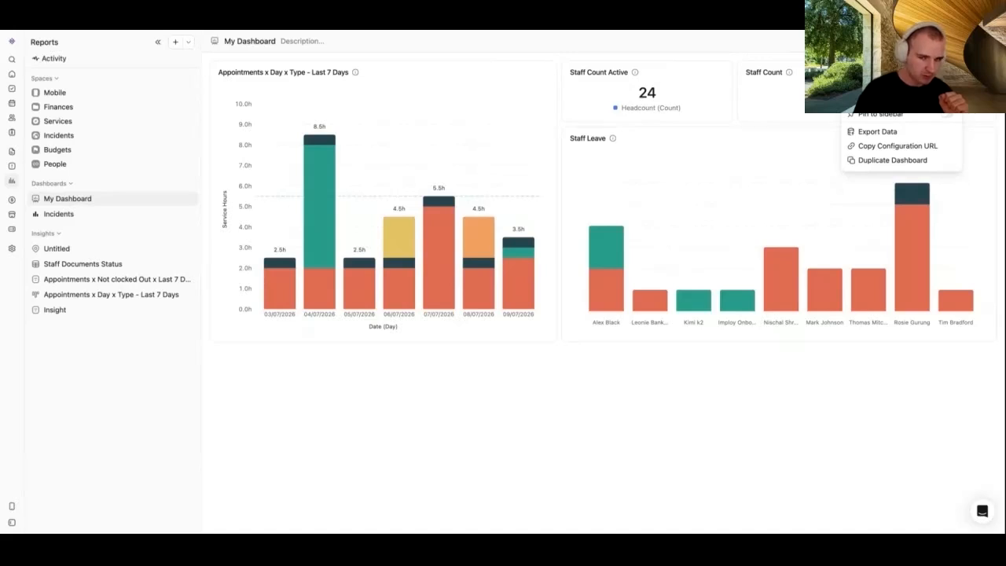
click(947, 100)
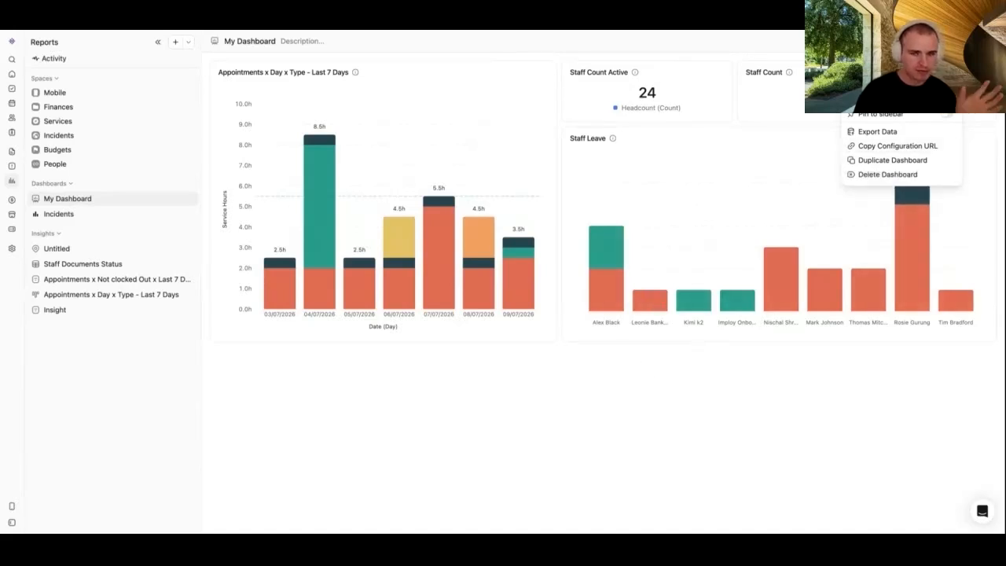
click(707, 388)
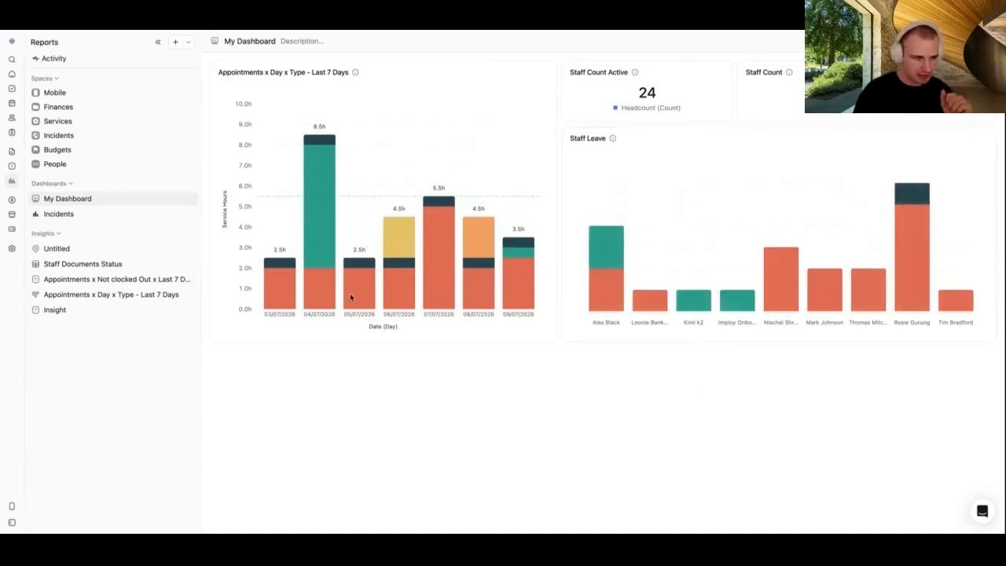
Step: Remove the Staff Leave card from Imploy's Home dashboard, keeping the appointments chart and staff counts
click(9, 73)
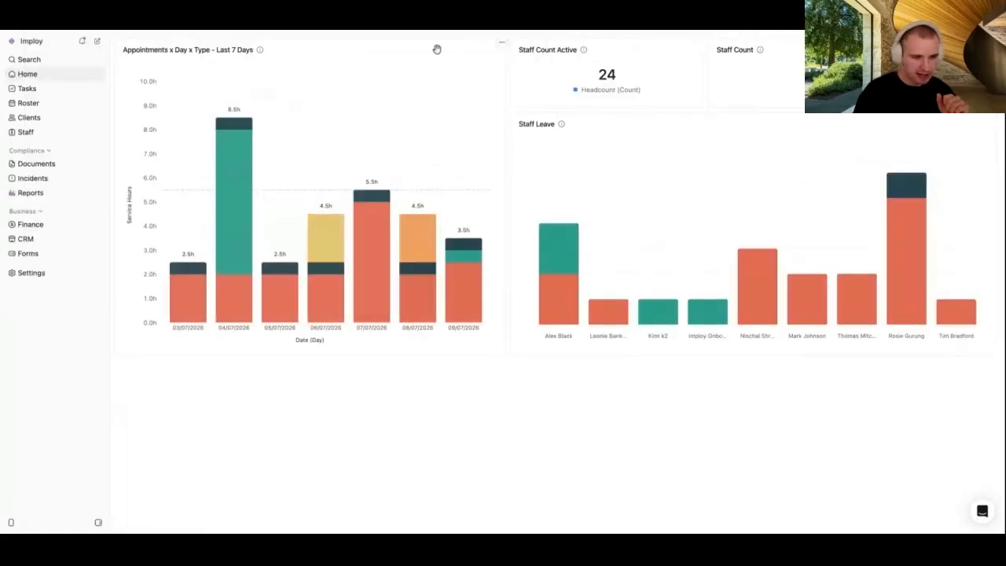
mouse_move(436, 49)
mouse_down()
mouse_move(415, 149)
mouse_move(421, 46)
mouse_up()
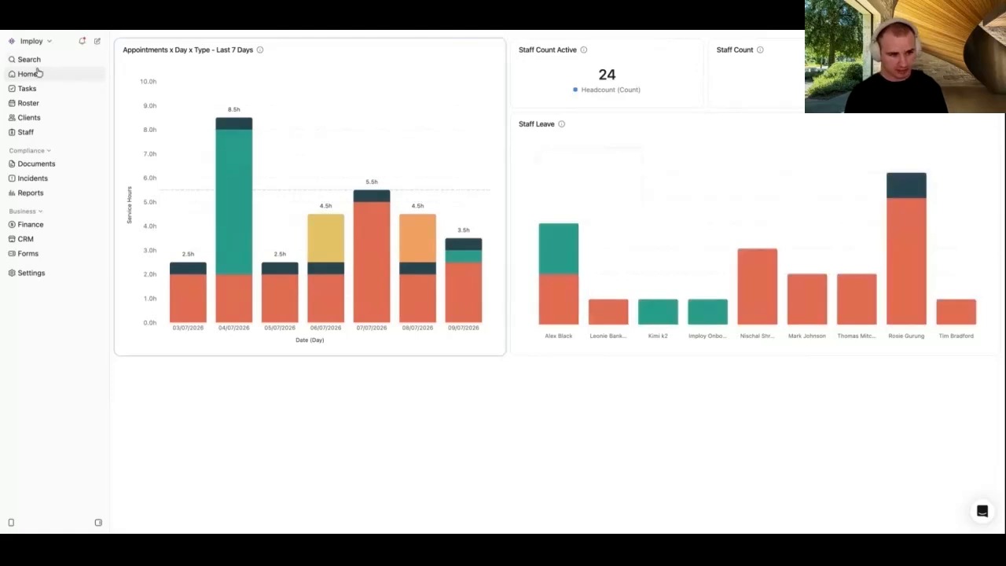
drag(508, 146, 761, 95)
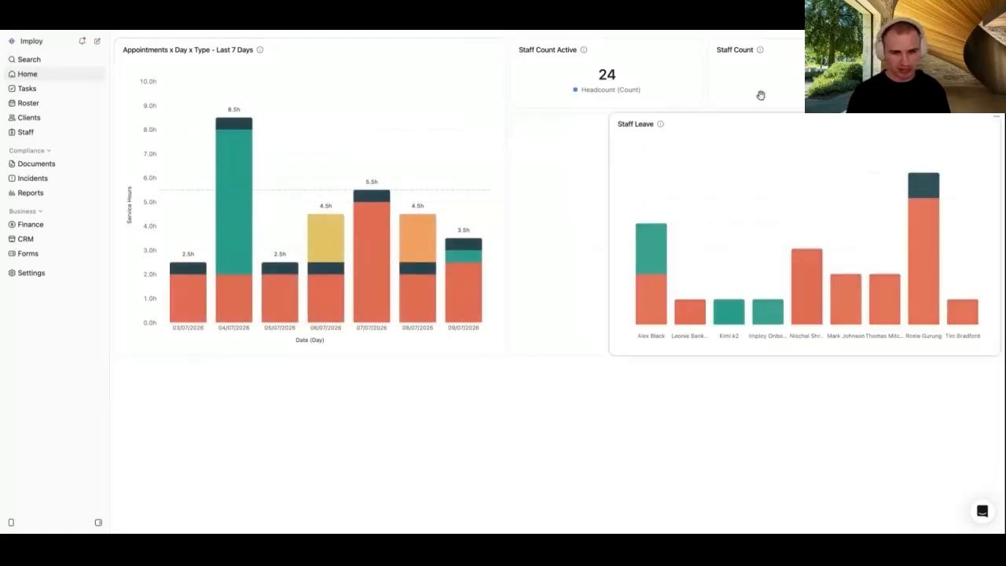
click(994, 119)
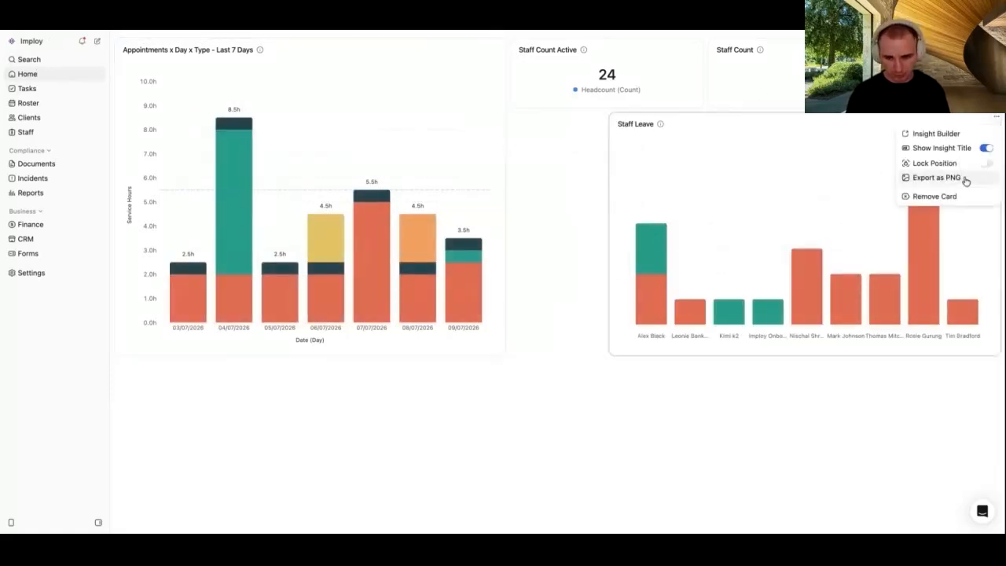
click(954, 195)
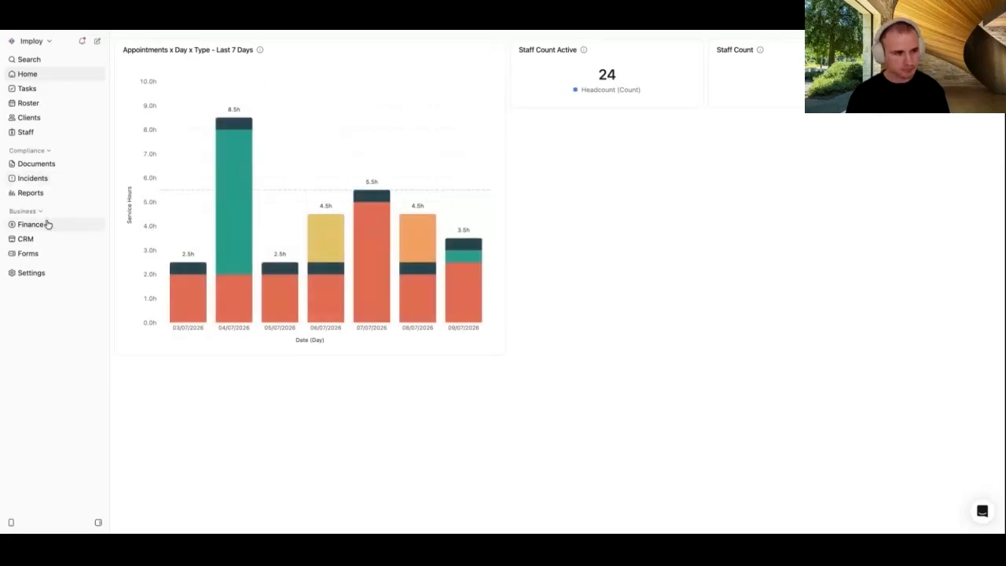
click(43, 192)
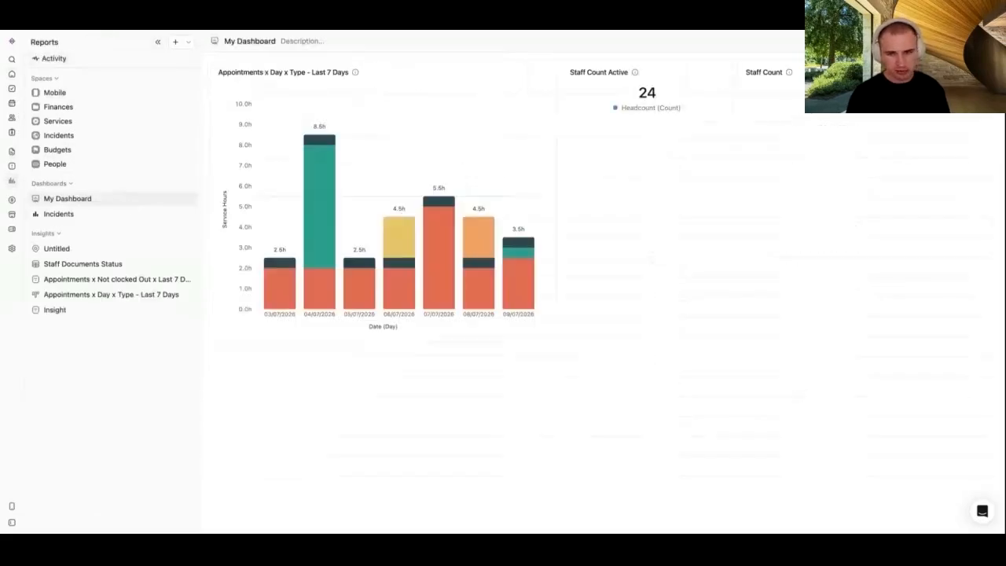
Step: Check My Dashboard's options menu twice, leaving the service-hours chart and staff count cards unchanged
click(954, 42)
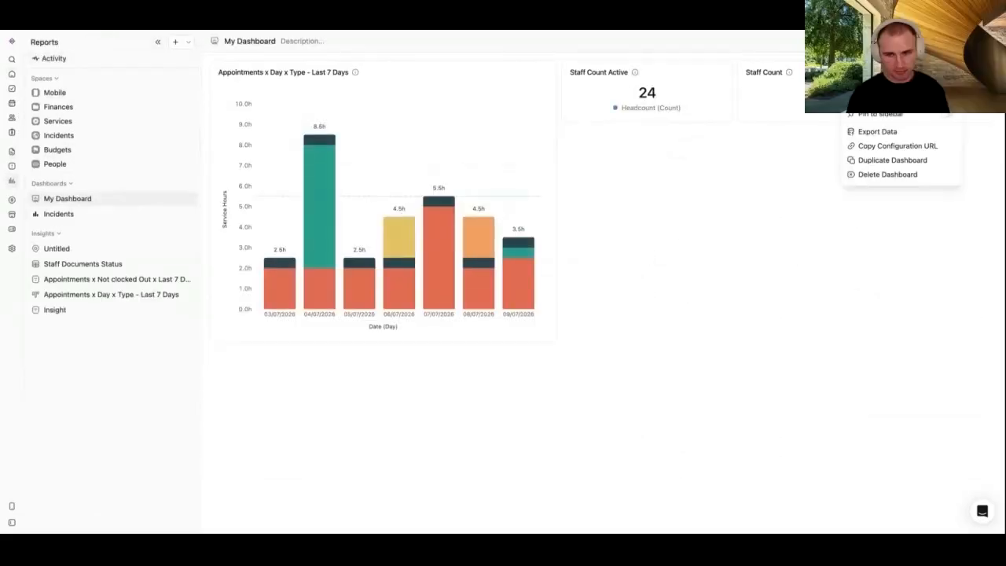
click(741, 211)
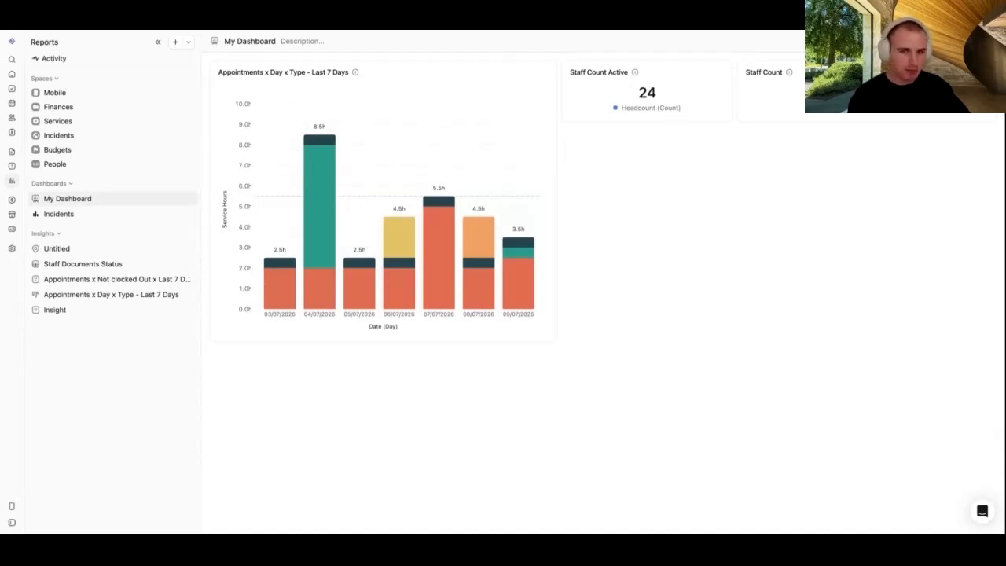
click(953, 42)
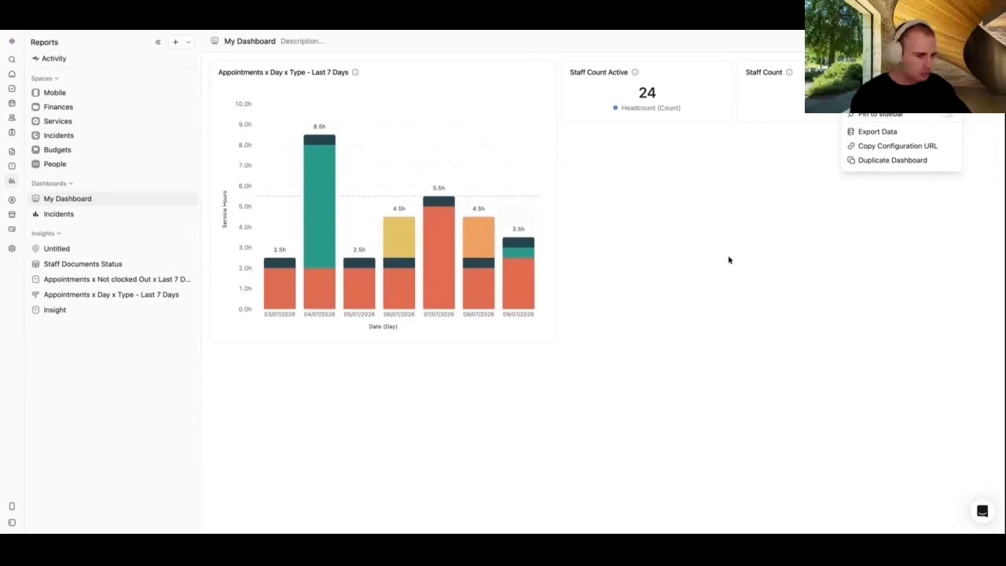
click(419, 228)
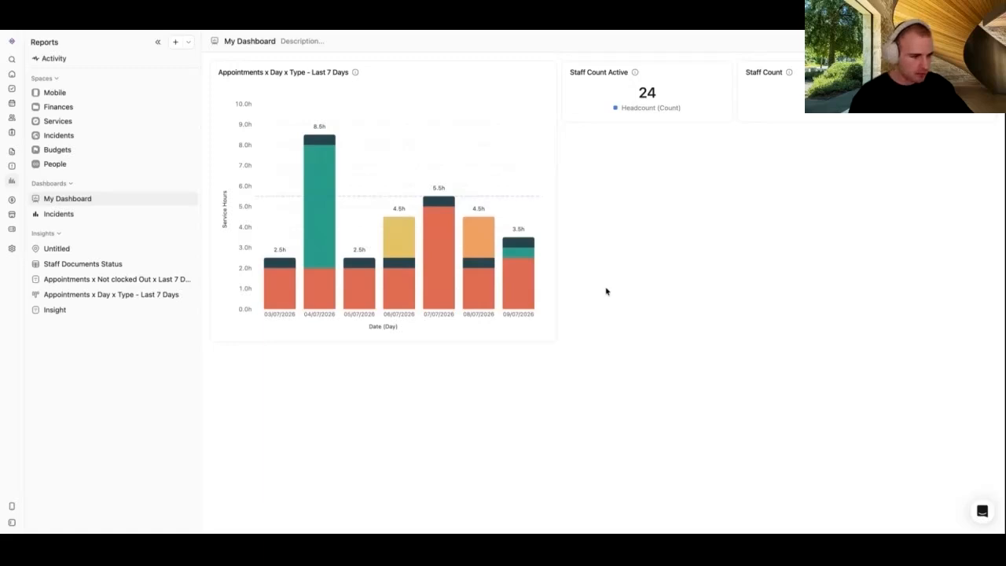
Step: Base the Insight report on Clients > Overview and group the active client count by Client type
click(79, 319)
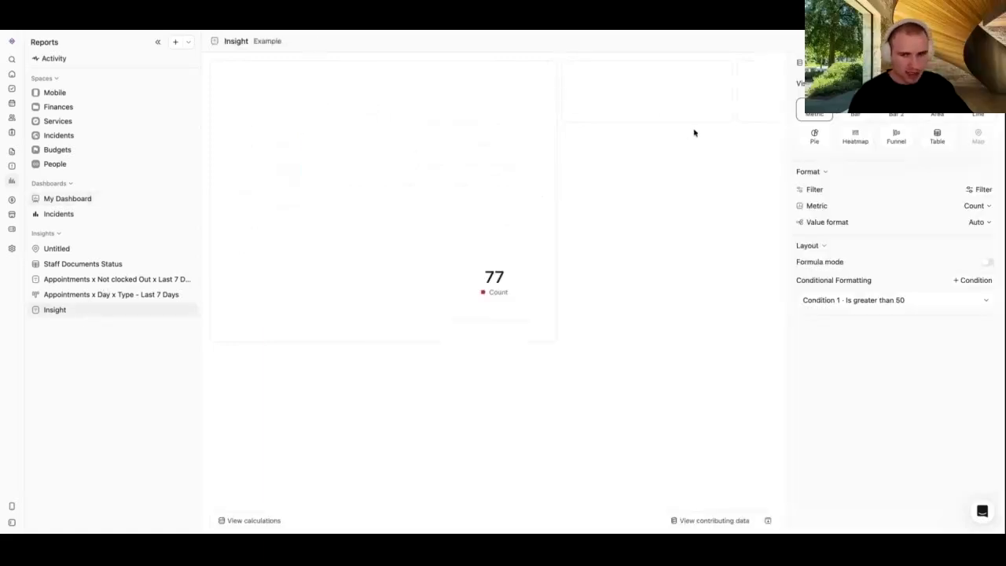
click(834, 63)
click(834, 150)
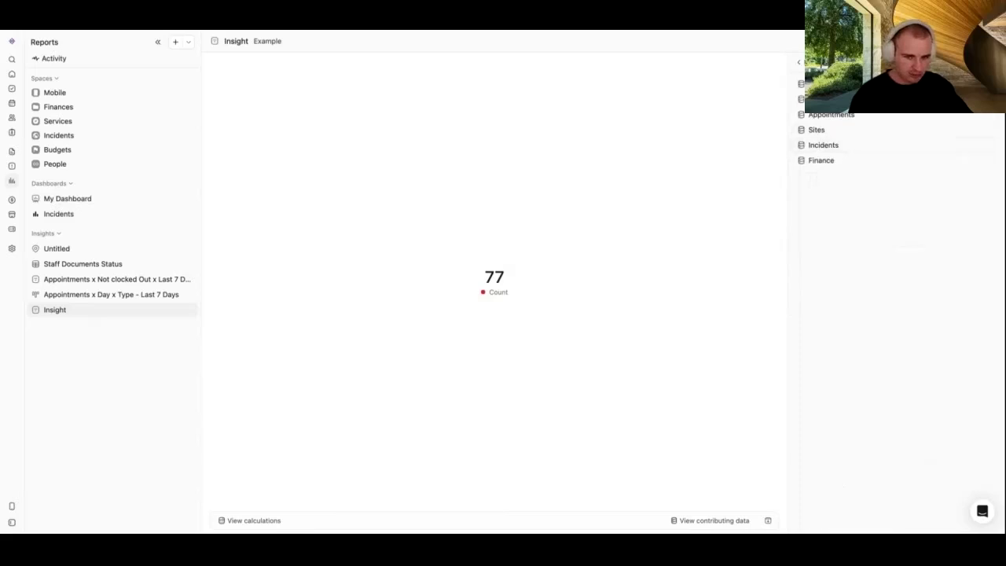
click(840, 162)
click(846, 178)
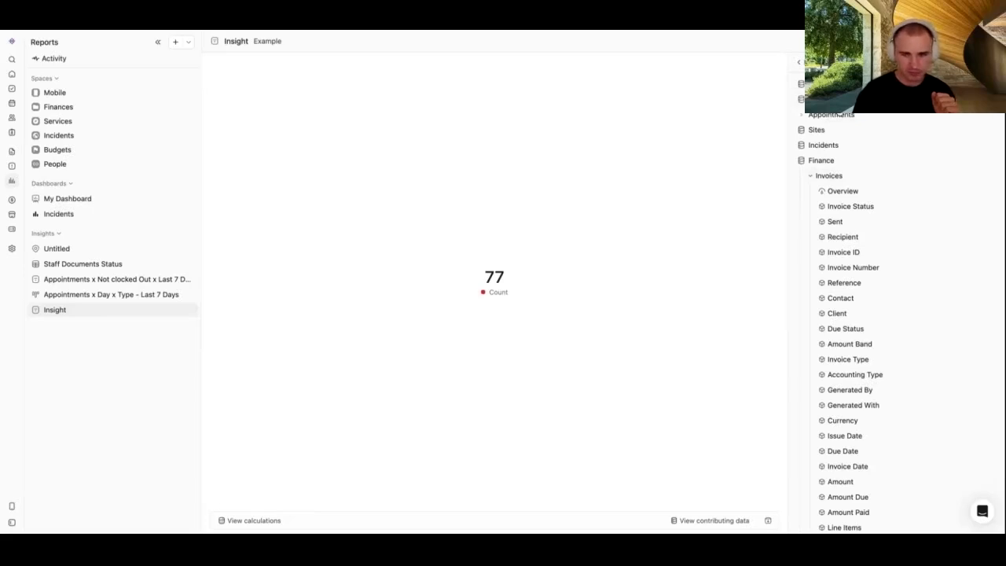
scroll(838, 115, up, 10)
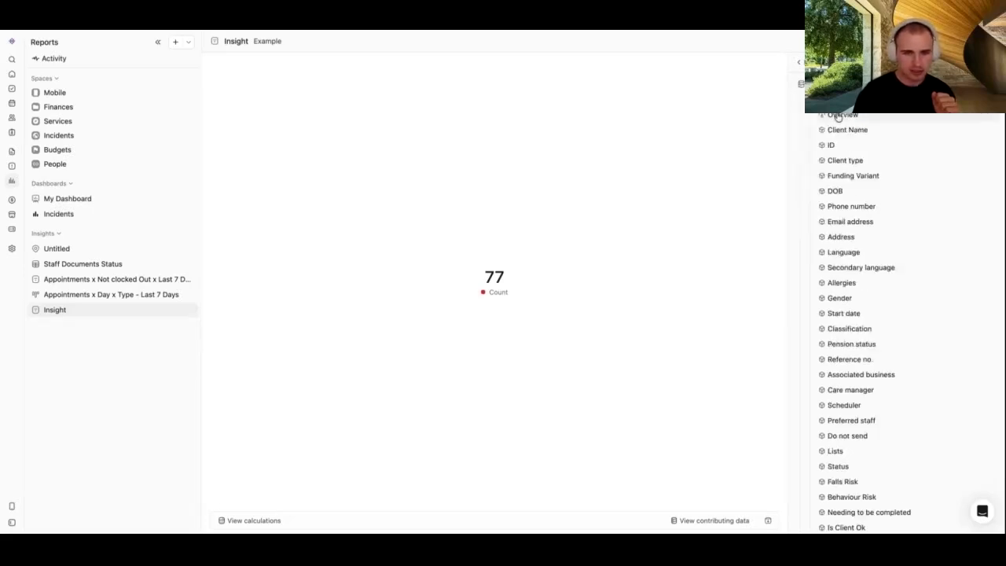
click(838, 118)
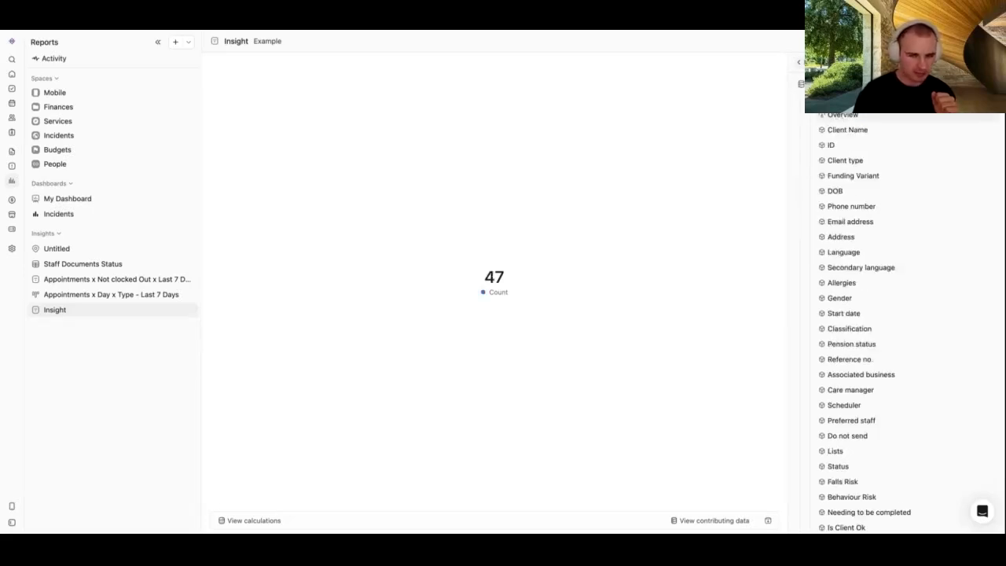
click(853, 161)
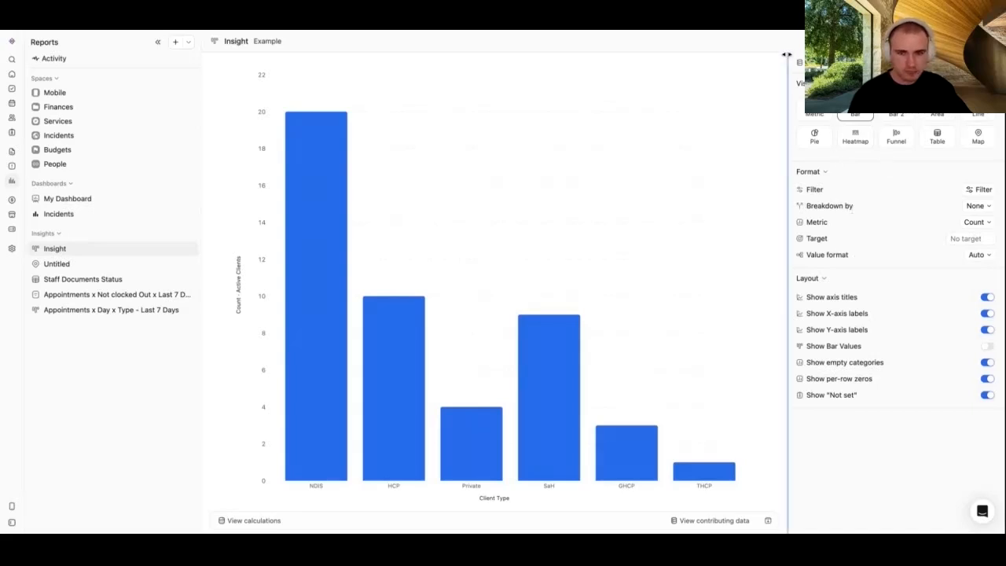
Step: Widen the chart's settings panel, check the insight's options, and narrow the report list sidebar
drag(787, 61, 776, 65)
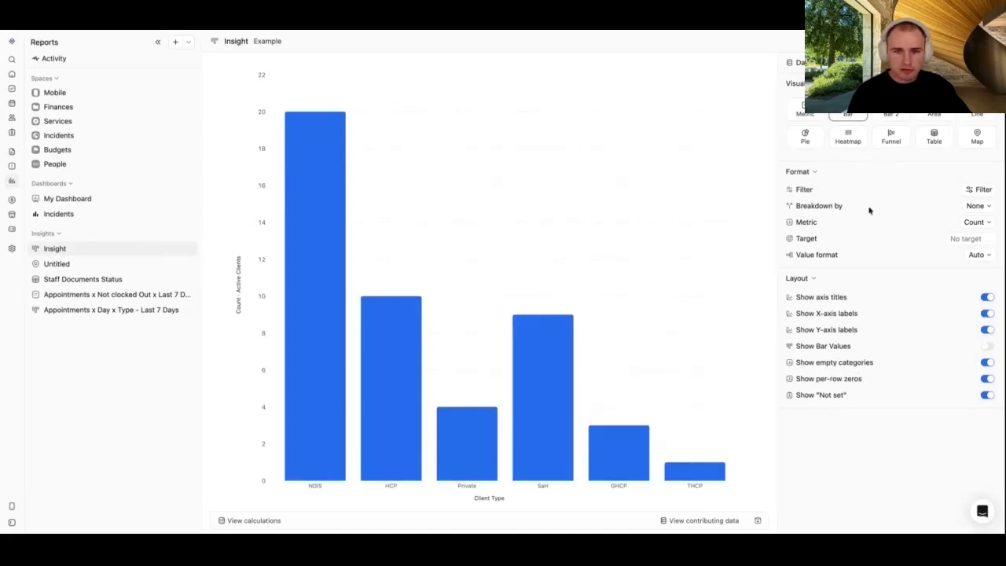
click(972, 41)
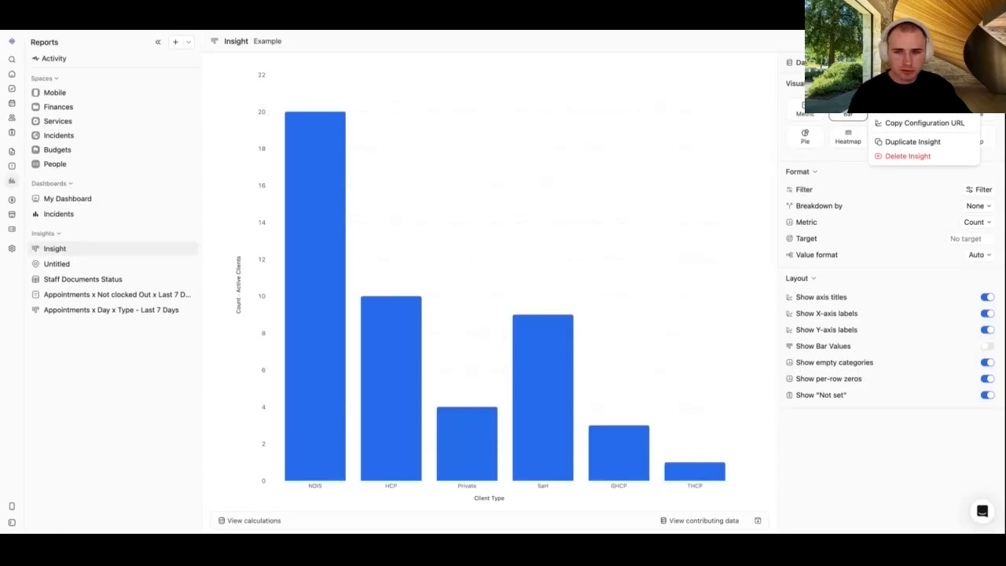
key(Escape)
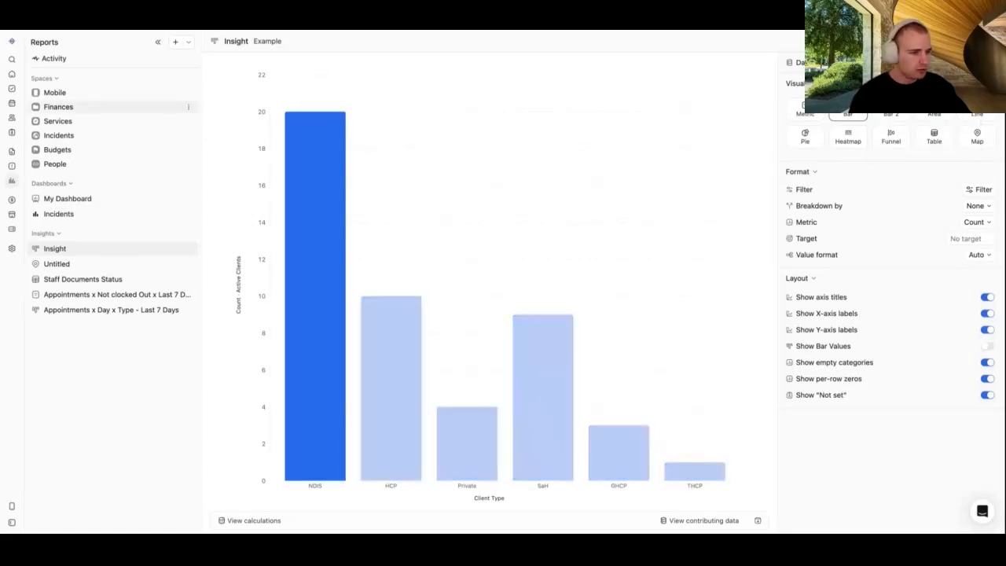
drag(202, 53, 172, 75)
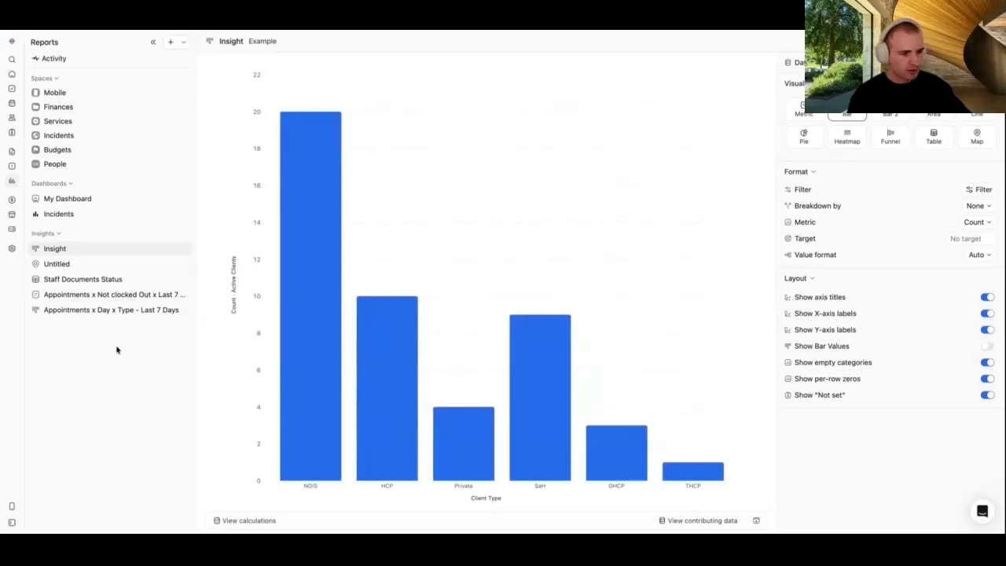
Step: Copy the configuration URL of the 'Appointments x Day x Type - Last 7 Days' insight
click(99, 311)
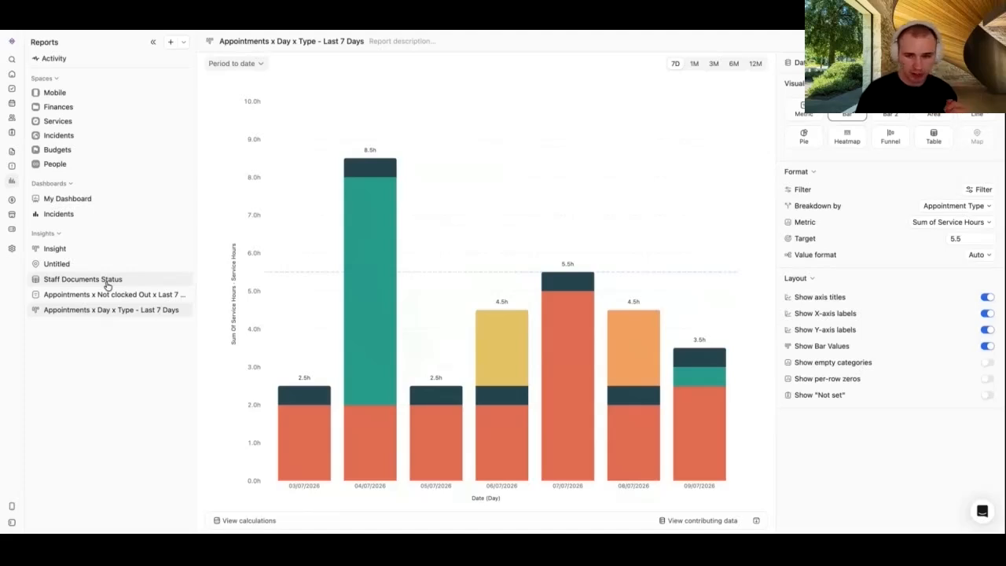
click(972, 42)
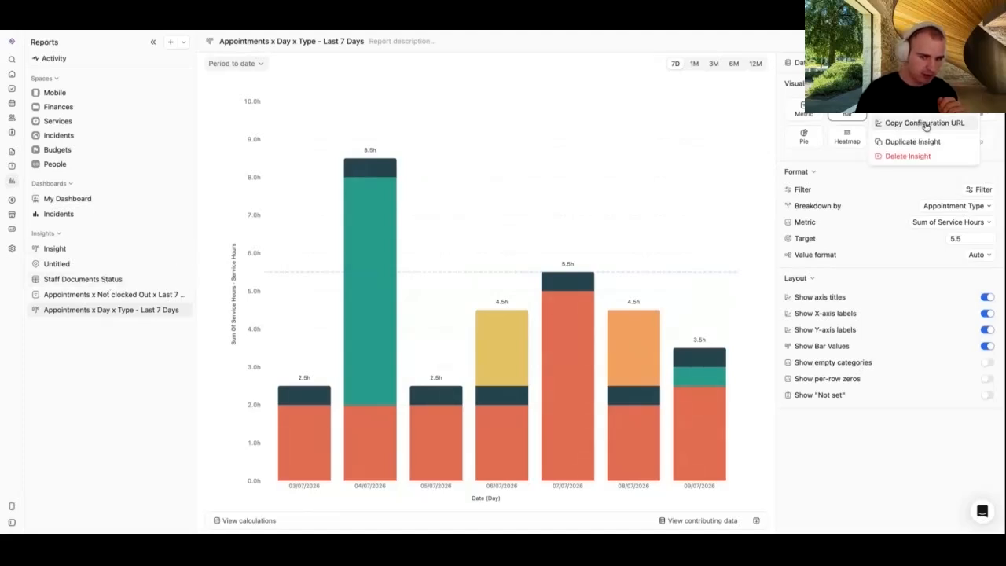
click(851, 484)
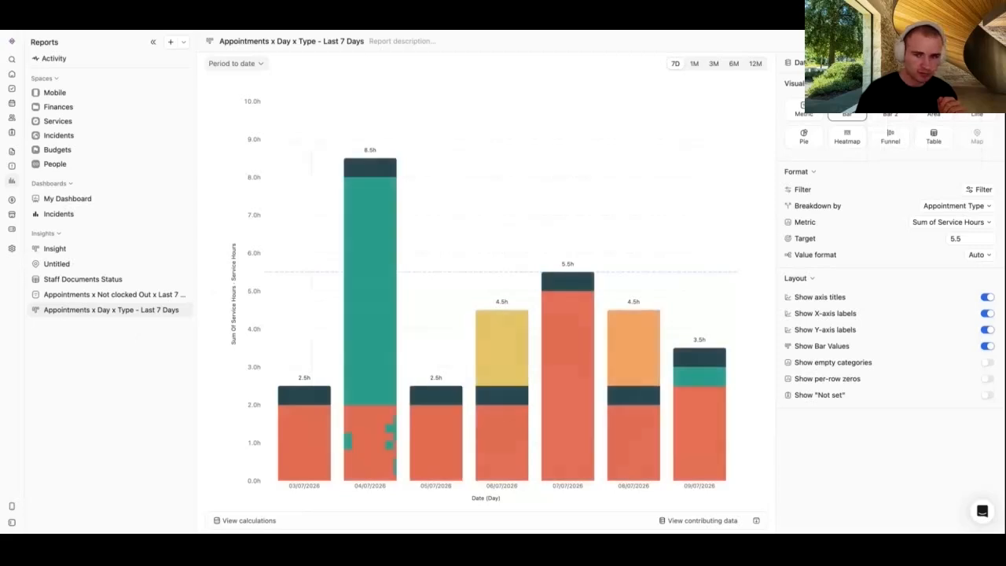
click(971, 41)
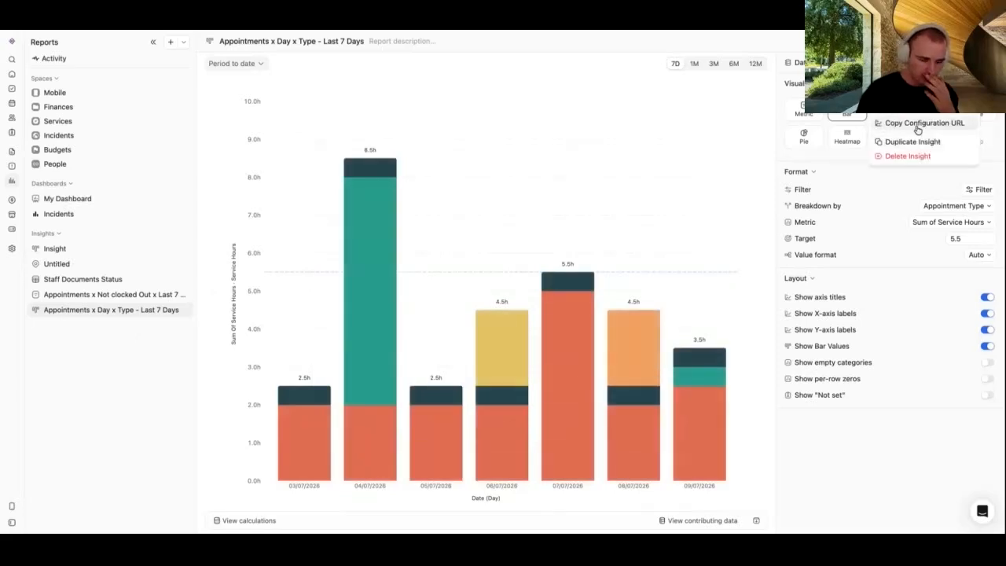
click(924, 123)
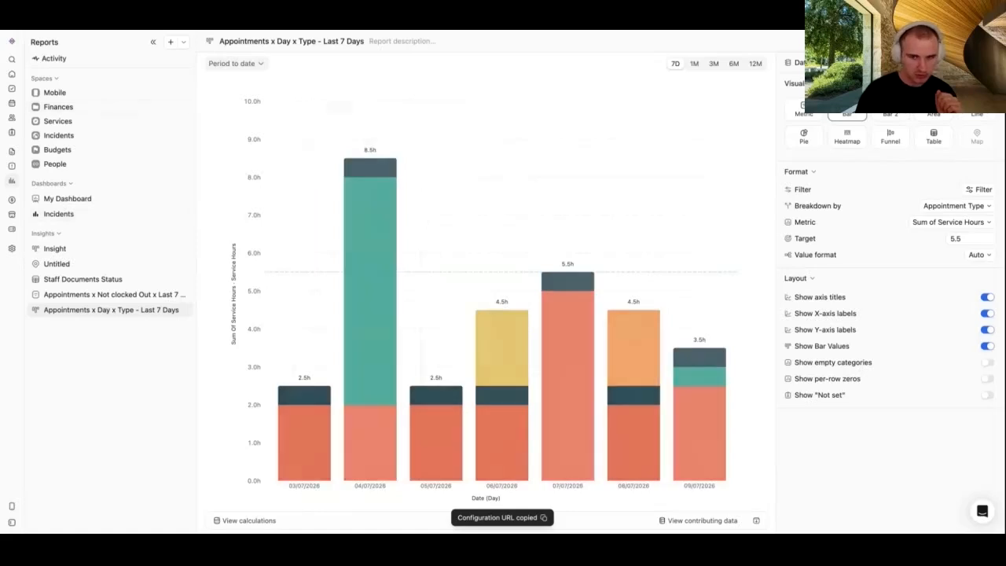
Step: Paste the copied configuration to import the insight as a new space
click(971, 41)
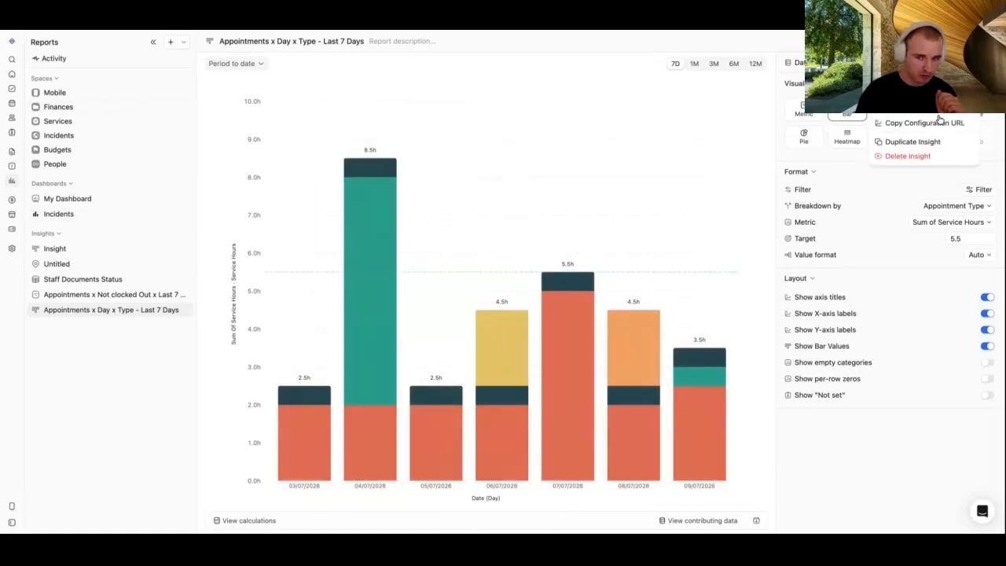
click(54, 59)
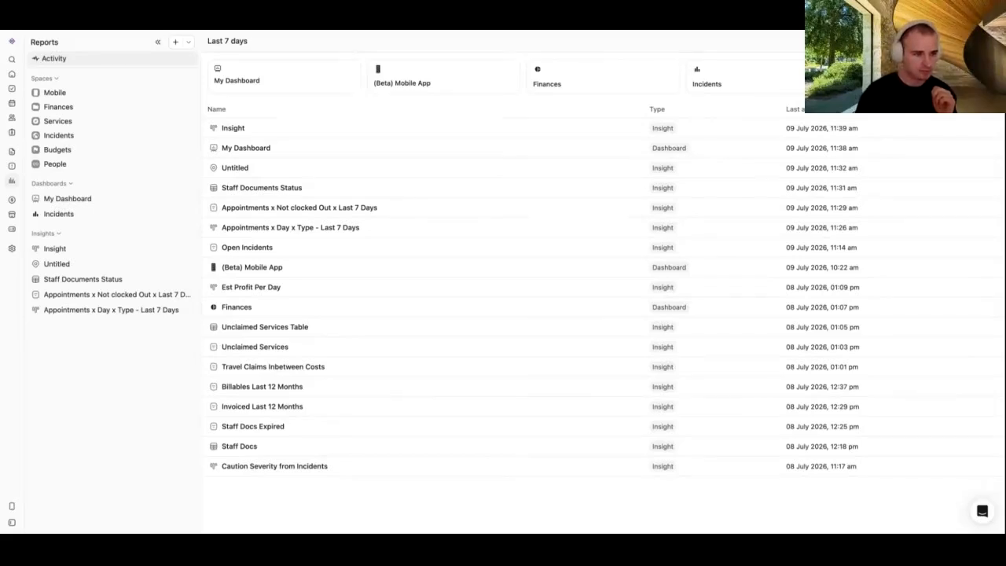
key(super+v)
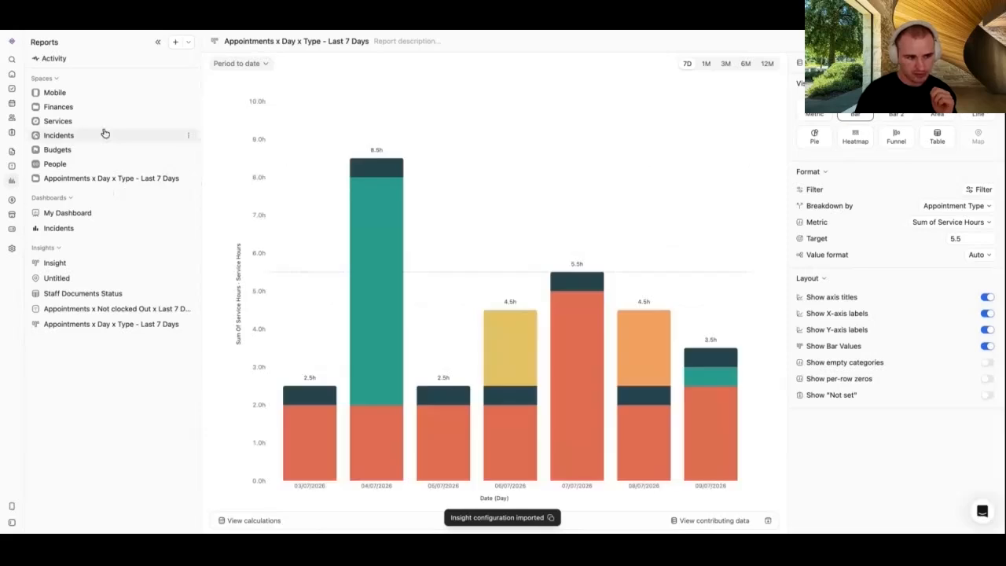
Step: Inspect the imported space's report and the insight's options menu
click(70, 180)
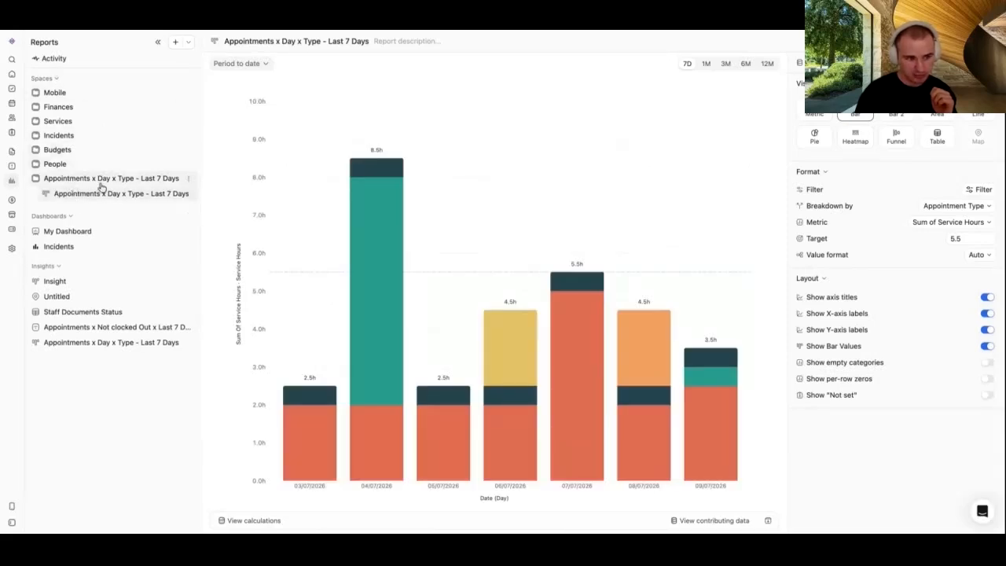
click(83, 178)
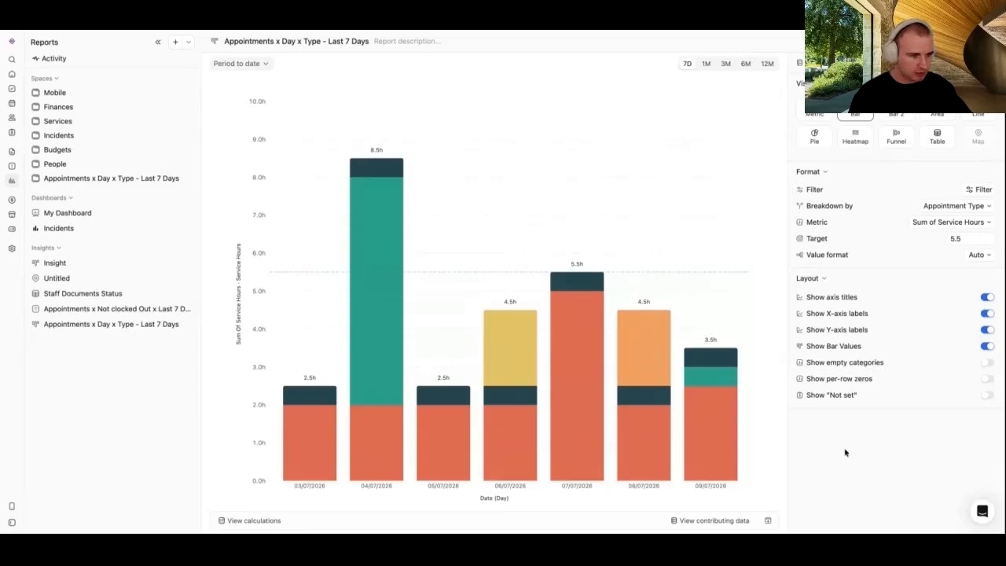
click(973, 42)
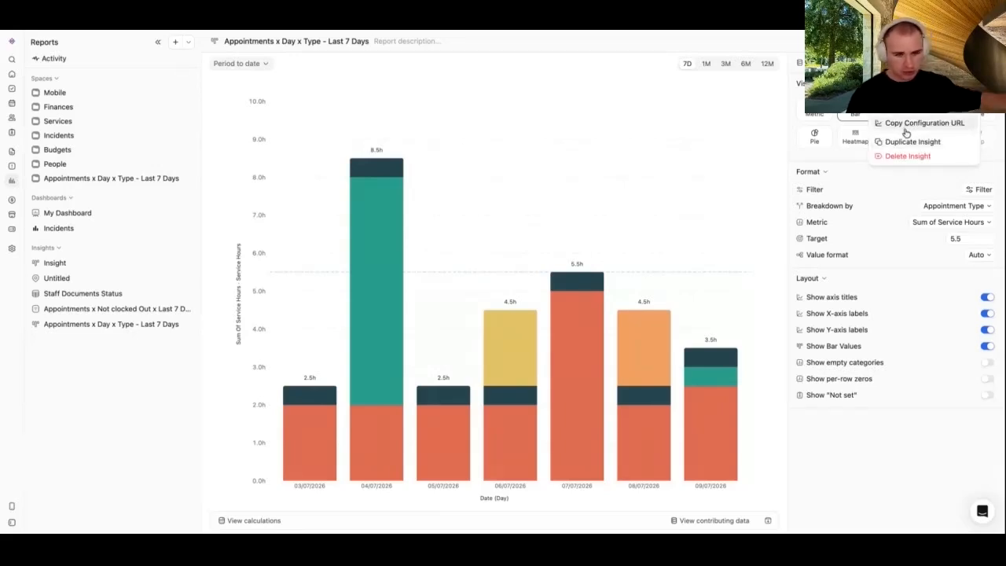
click(842, 456)
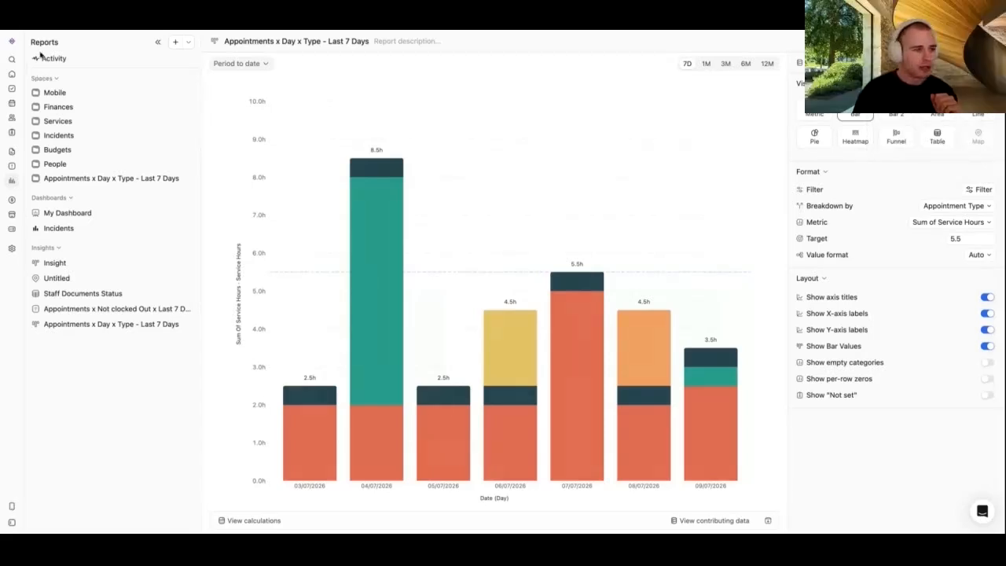